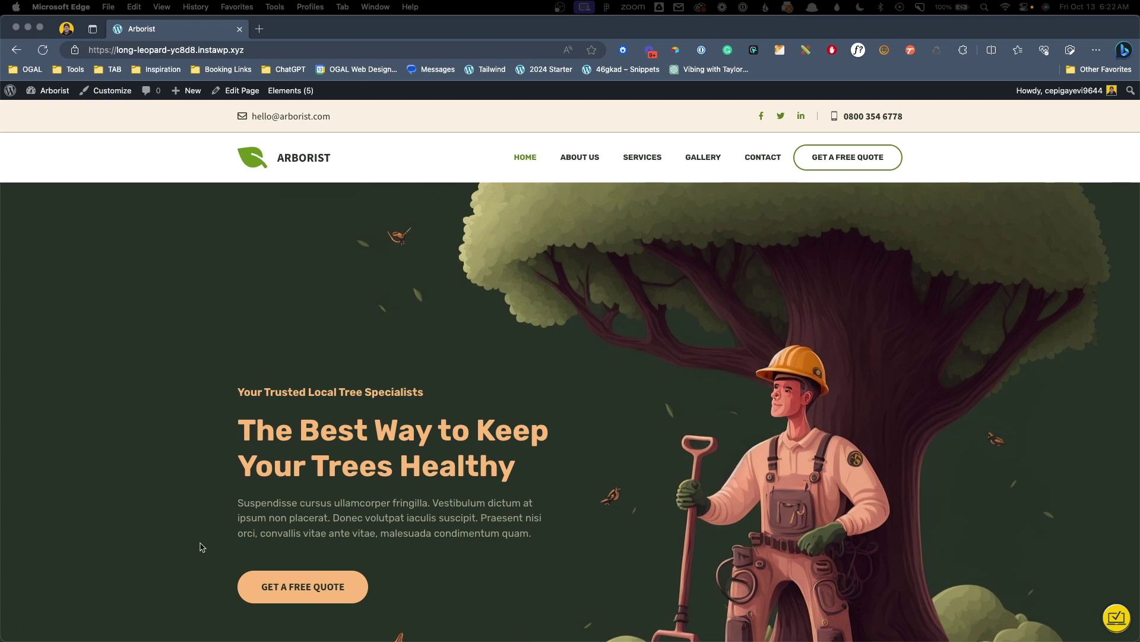
Go to the About Us page from the site menu and open it in the block editor
click(594, 160)
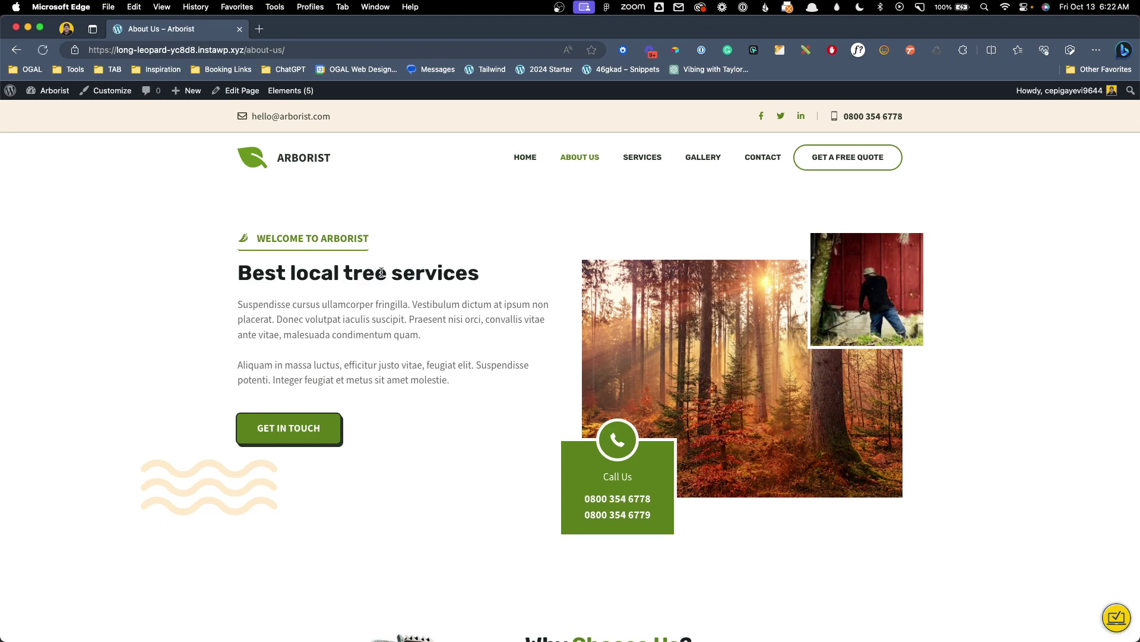
click(238, 91)
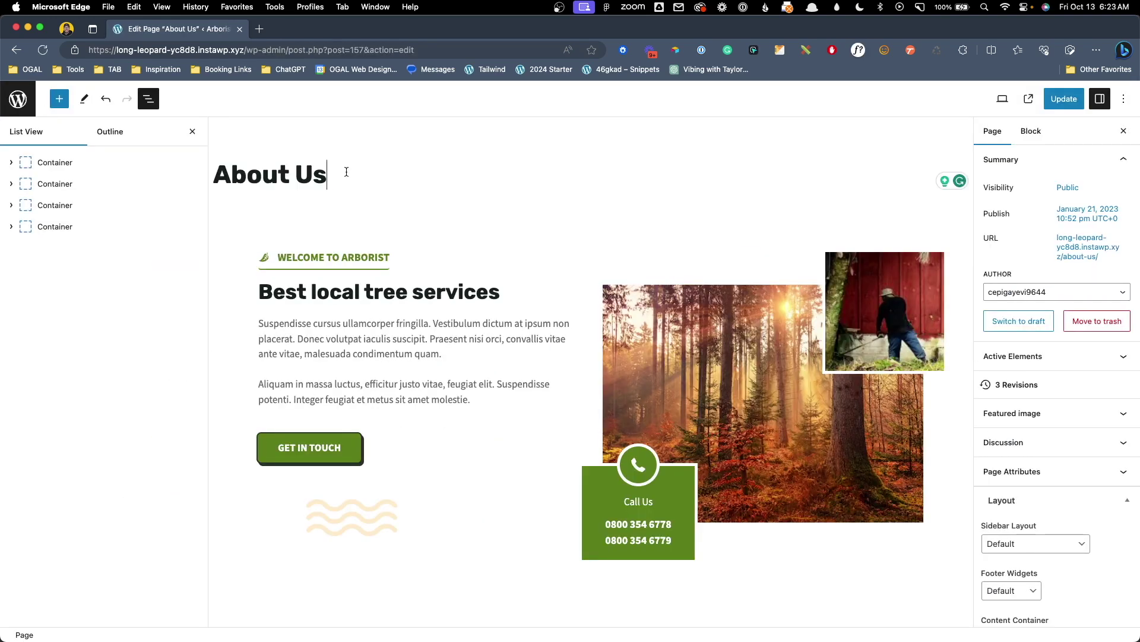
Insert a Container block below the page title with an inner Container nested inside it
click(346, 171)
key(Return)
text(/)
click(314, 238)
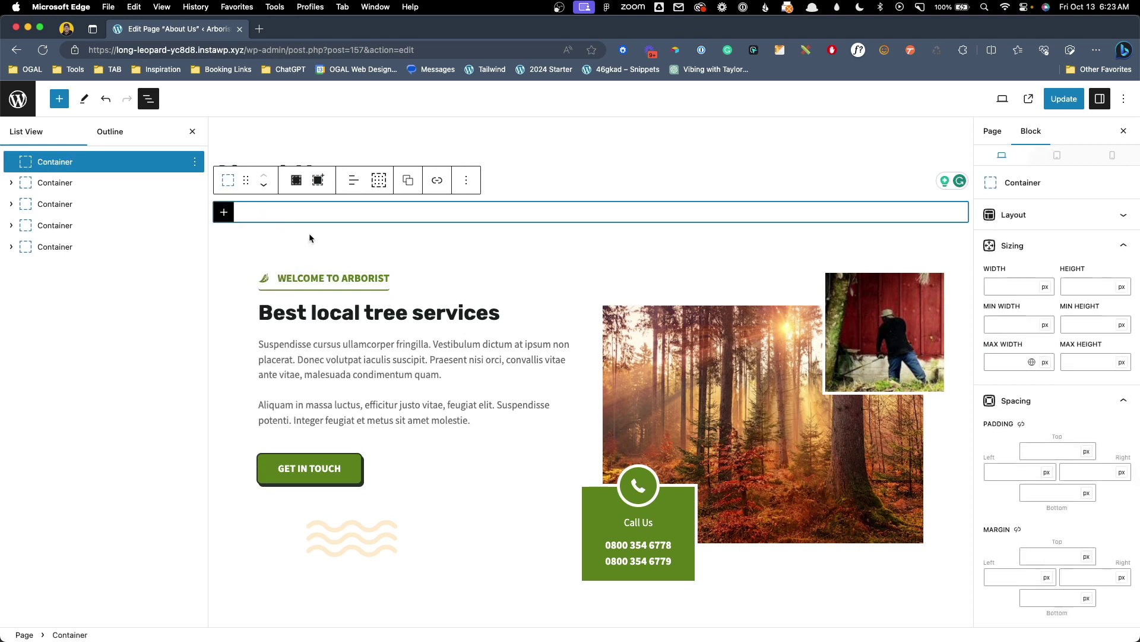
click(297, 180)
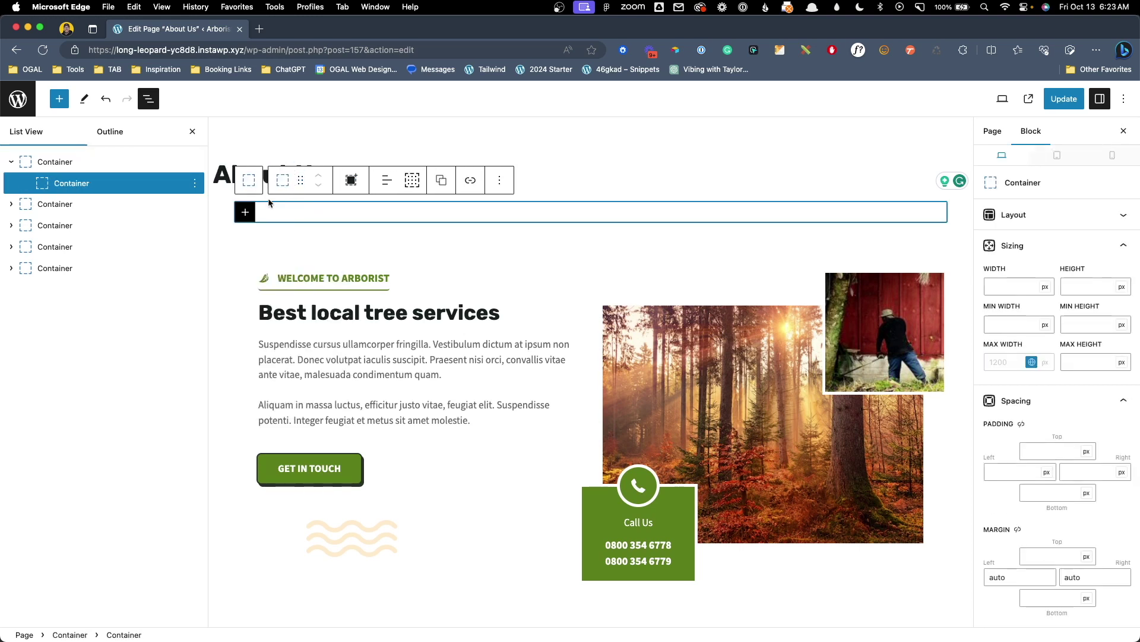
Give the outer container padding of 80 px top, 24 px left and right, 80 px bottom
click(98, 169)
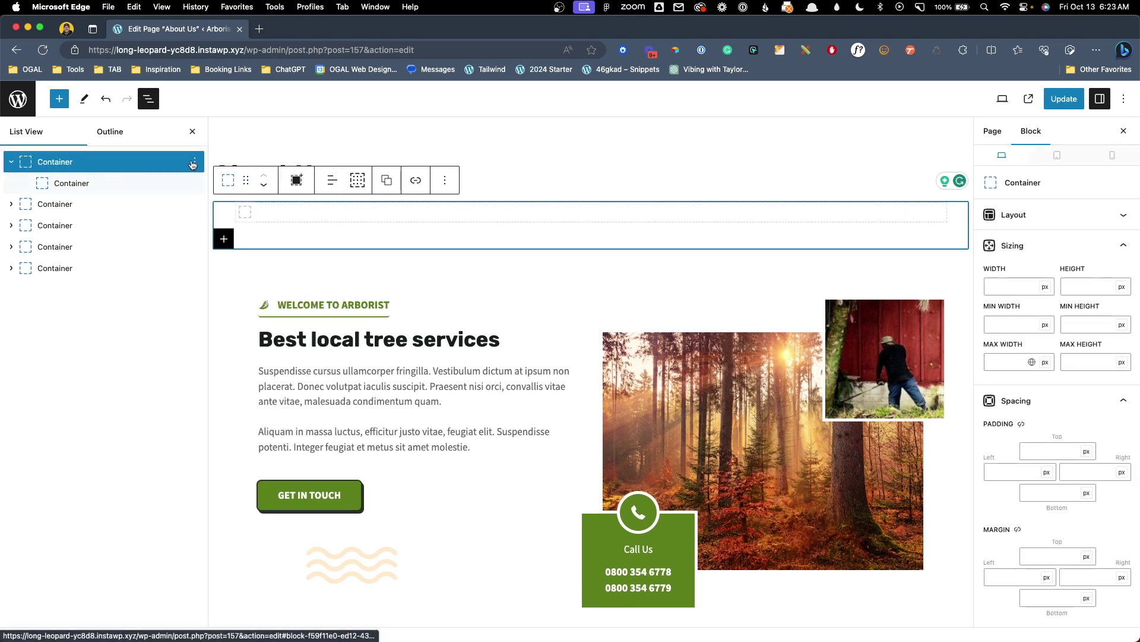
click(1050, 450)
text(80)
key(Tab)
key(Tab)
text(24)
key(Tab)
key(Tab)
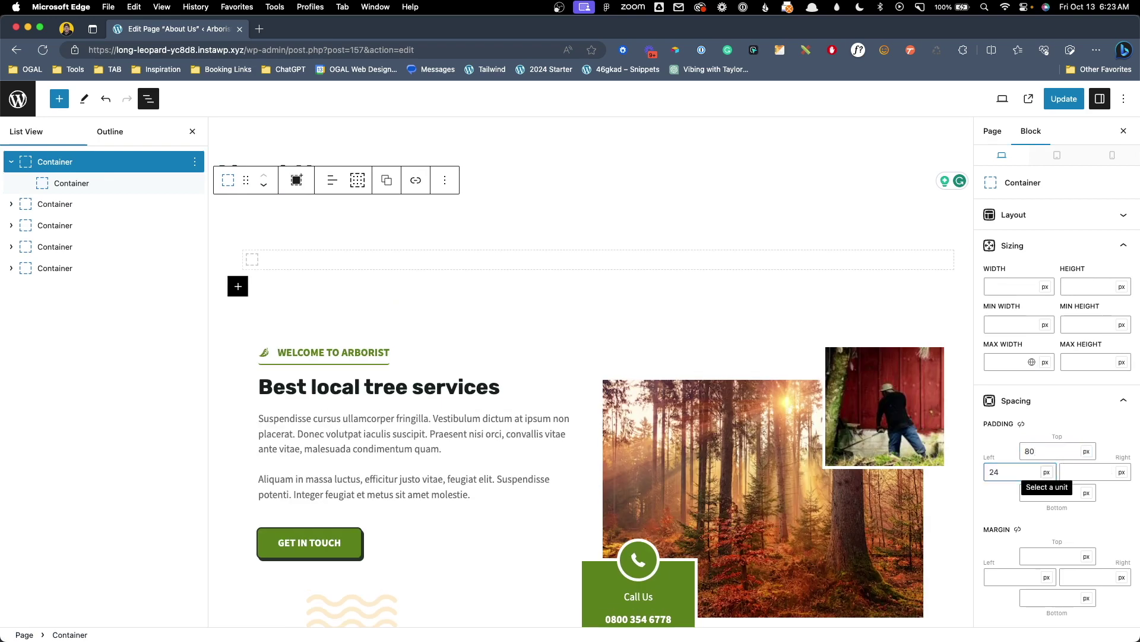
text(24)
key(Tab)
key(Tab)
text(80)
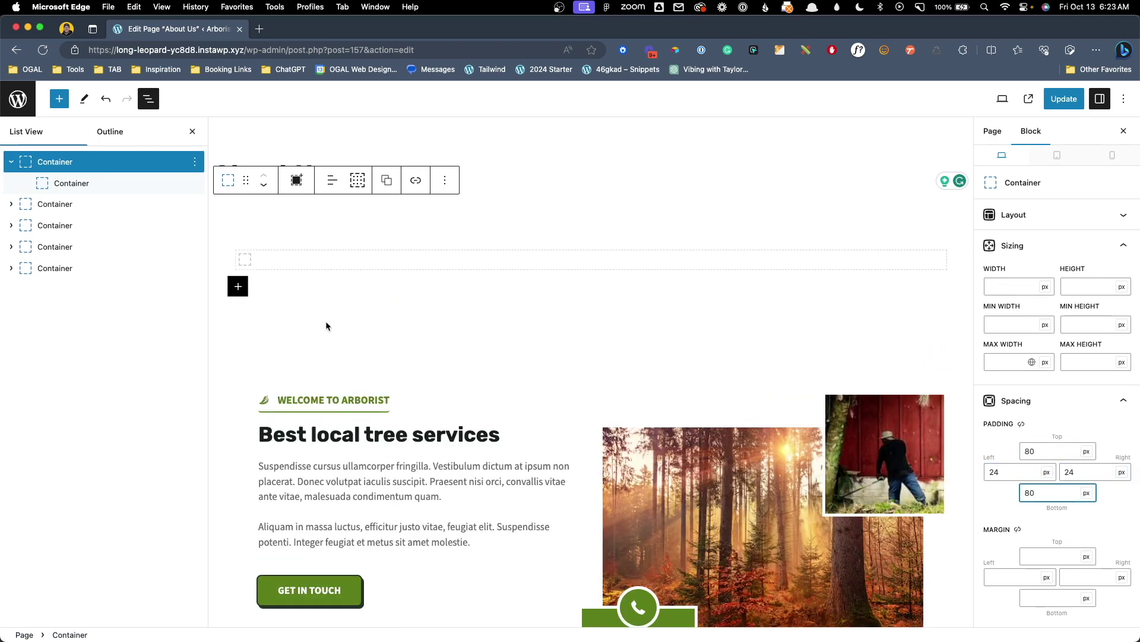
Add an H1 Headline reading 'About Us' to the inner container
click(257, 255)
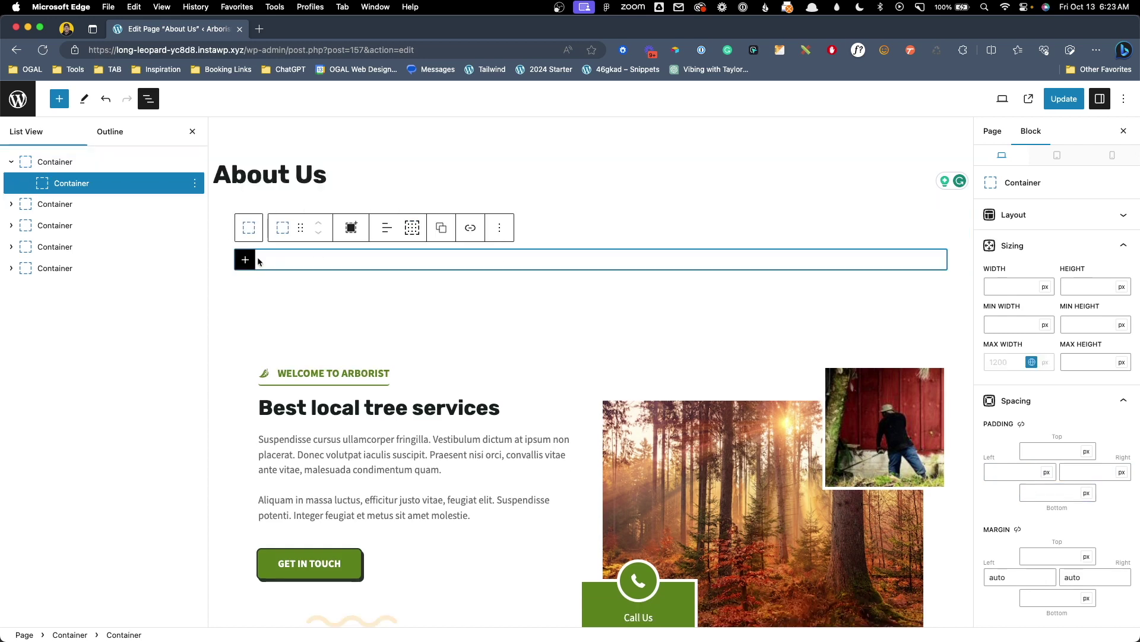
click(244, 259)
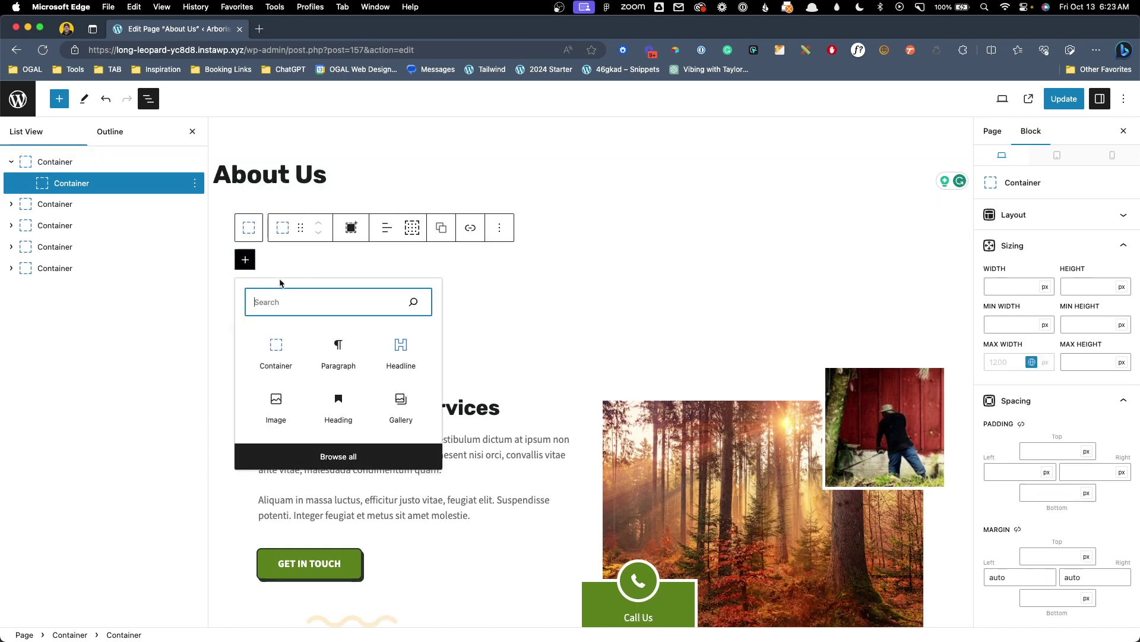
click(389, 356)
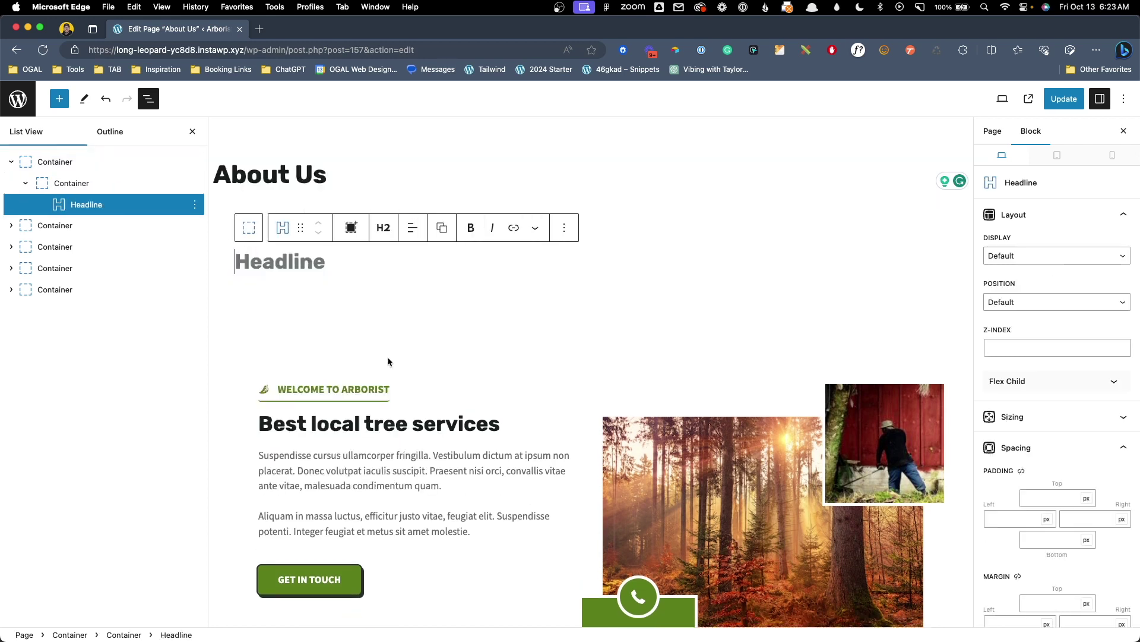
click(383, 227)
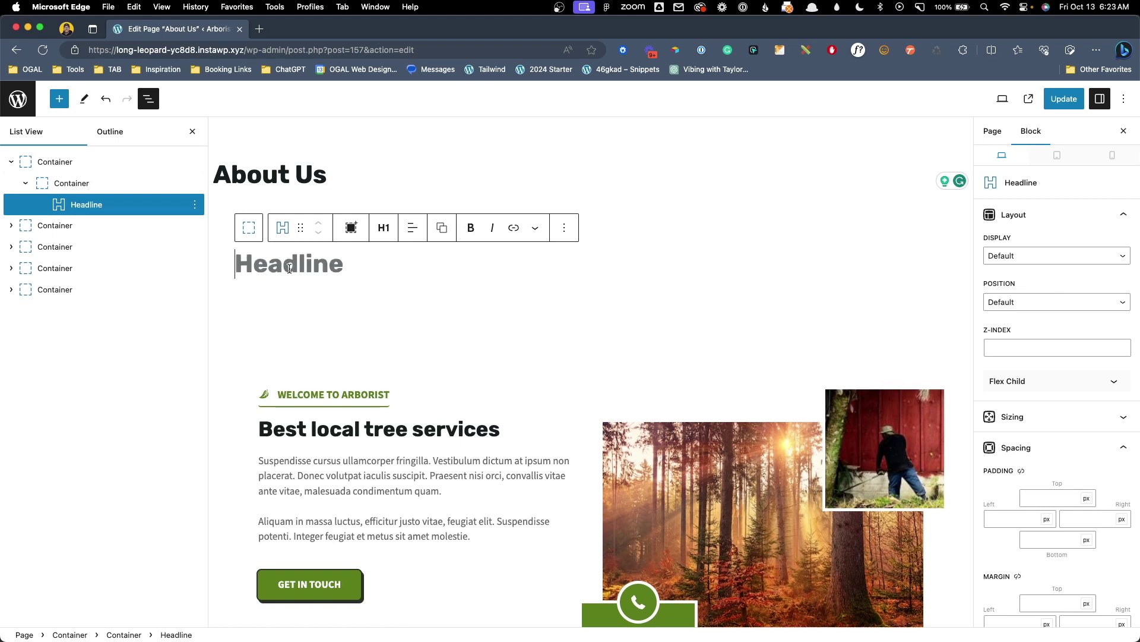
text(About Us)
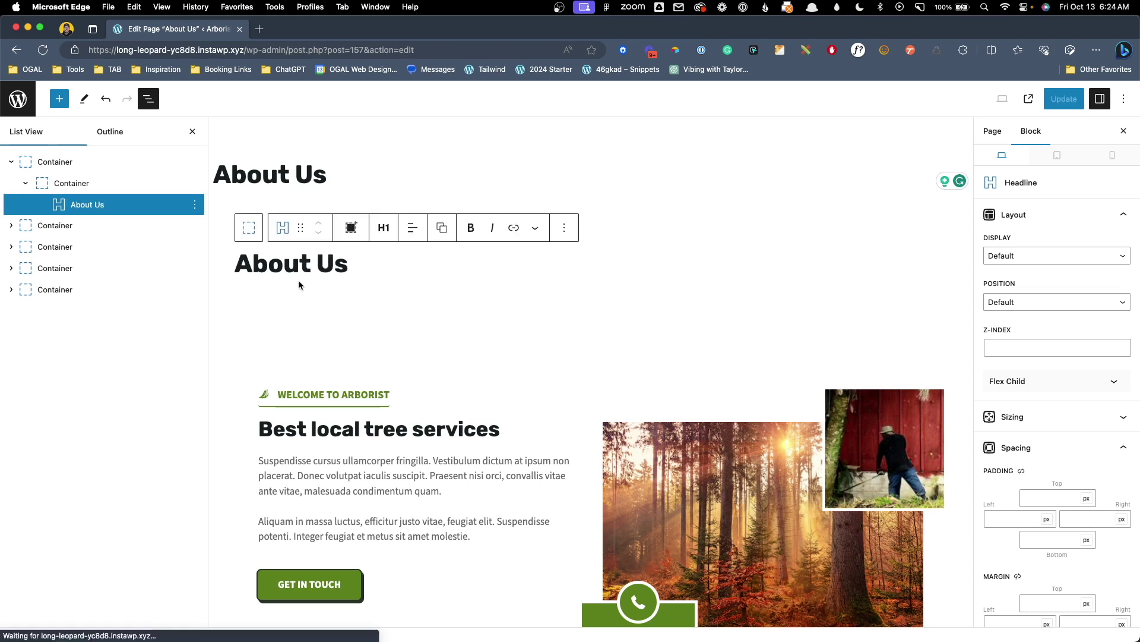
Give the About Us headline a 1 px grey top border
scroll(1074, 454, down, 6)
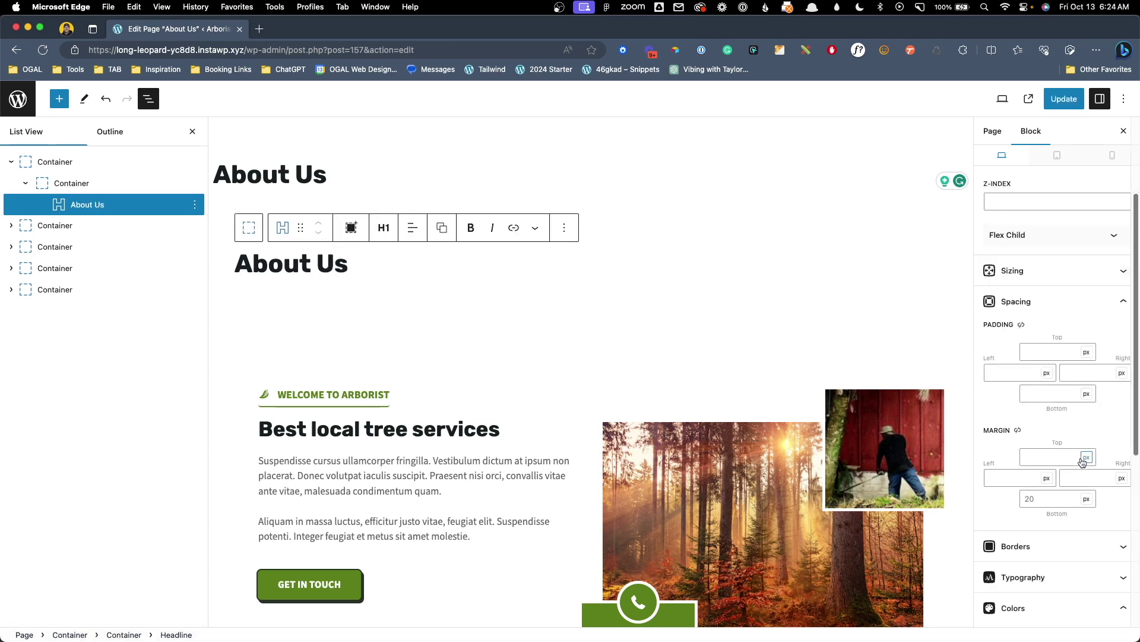
click(1056, 396)
click(1047, 428)
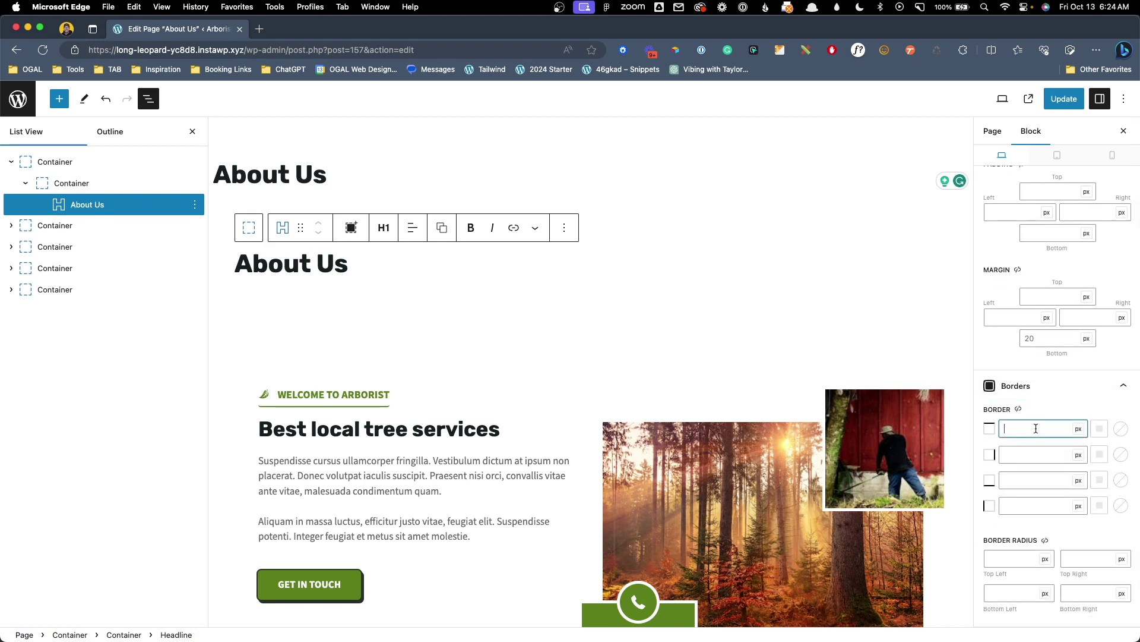
text(1)
click(1107, 429)
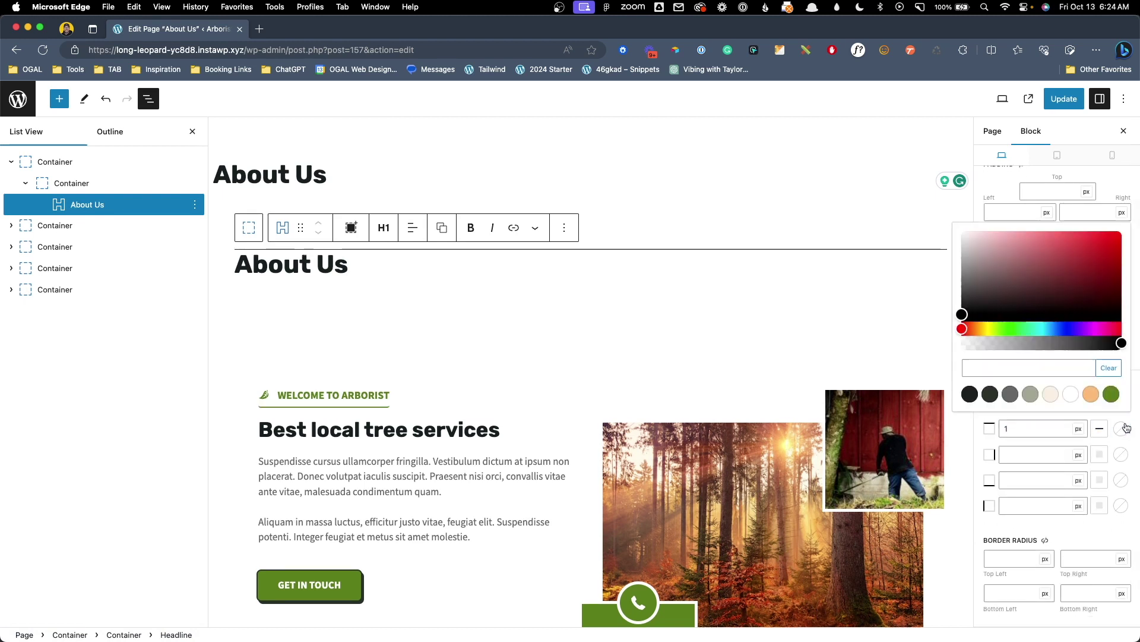
click(1031, 397)
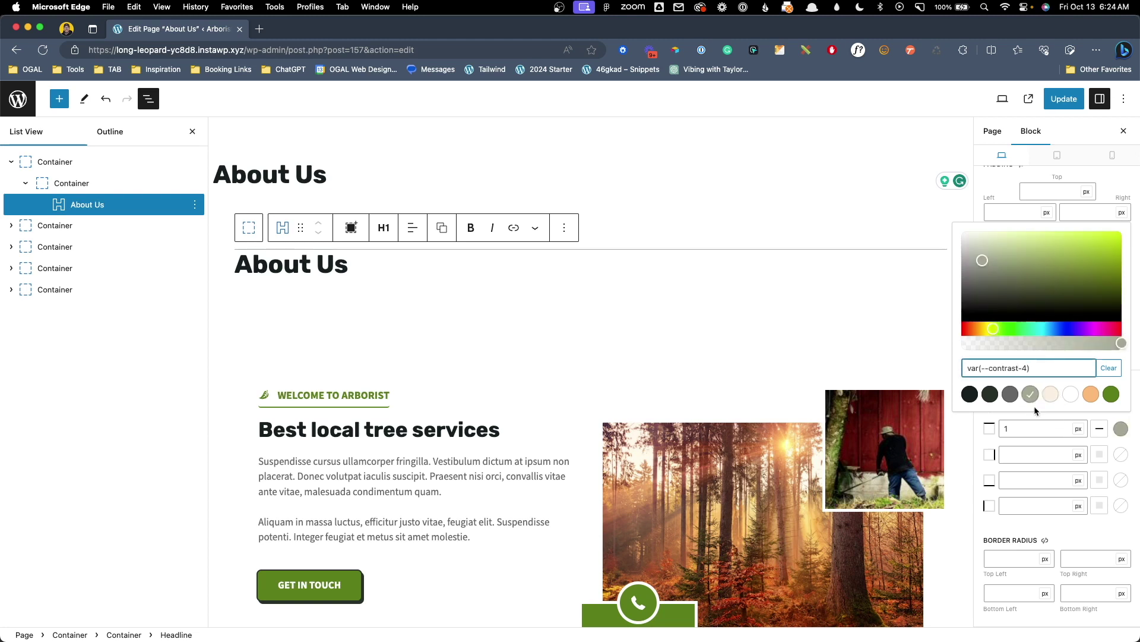
click(1036, 426)
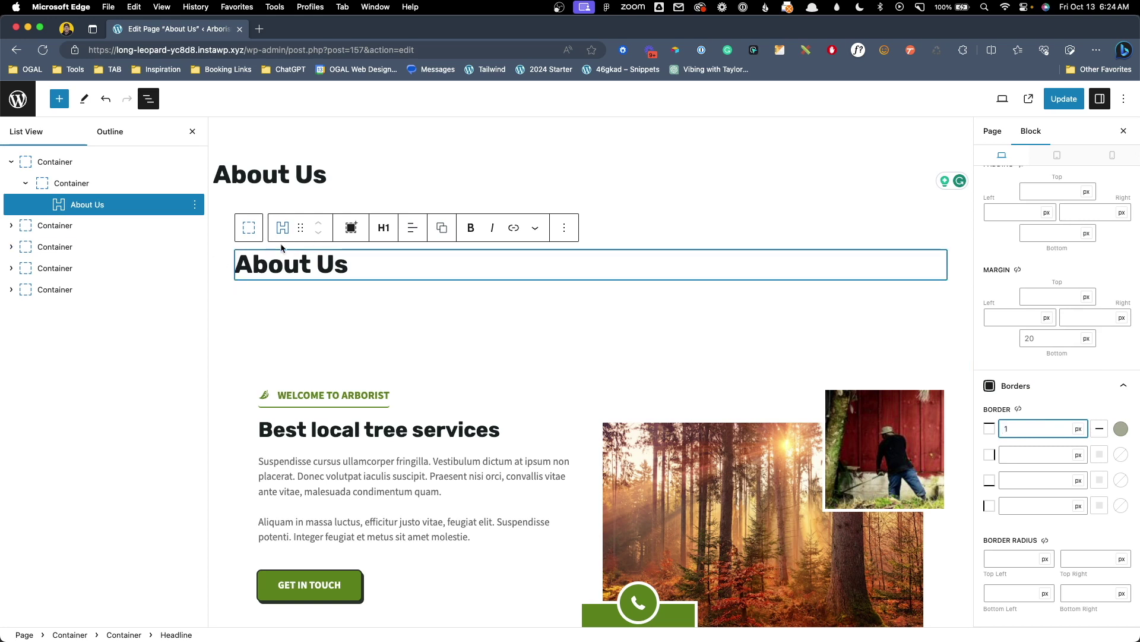
Set the headline's top padding to 16 px and its display to Inline Flex
scroll(1011, 387, down, 1)
scroll(1011, 387, up, 3)
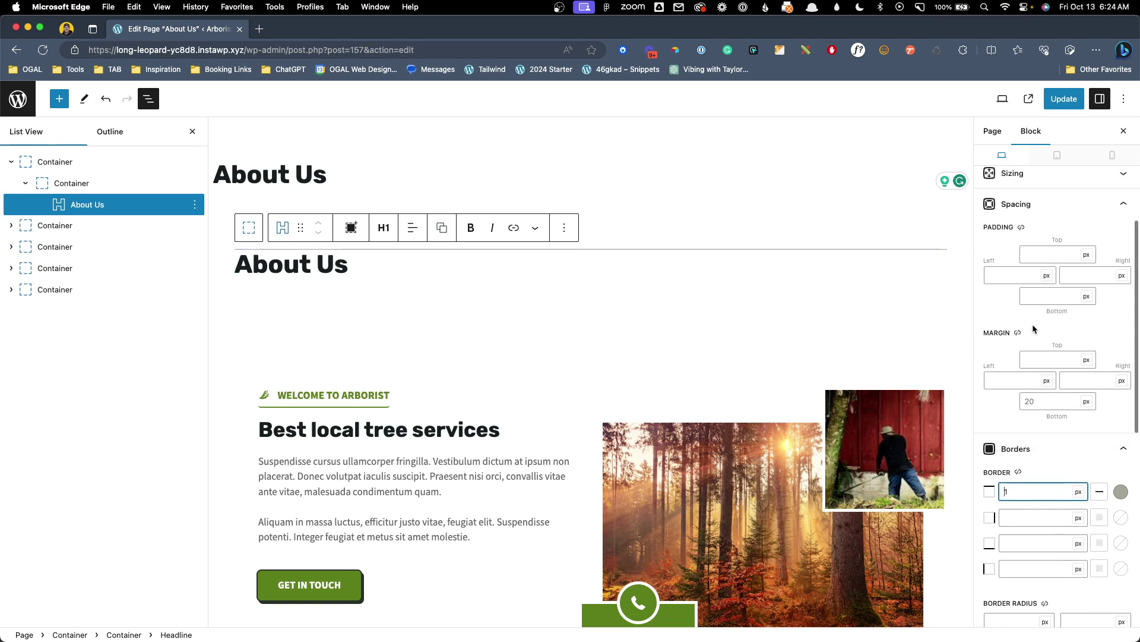
click(1059, 258)
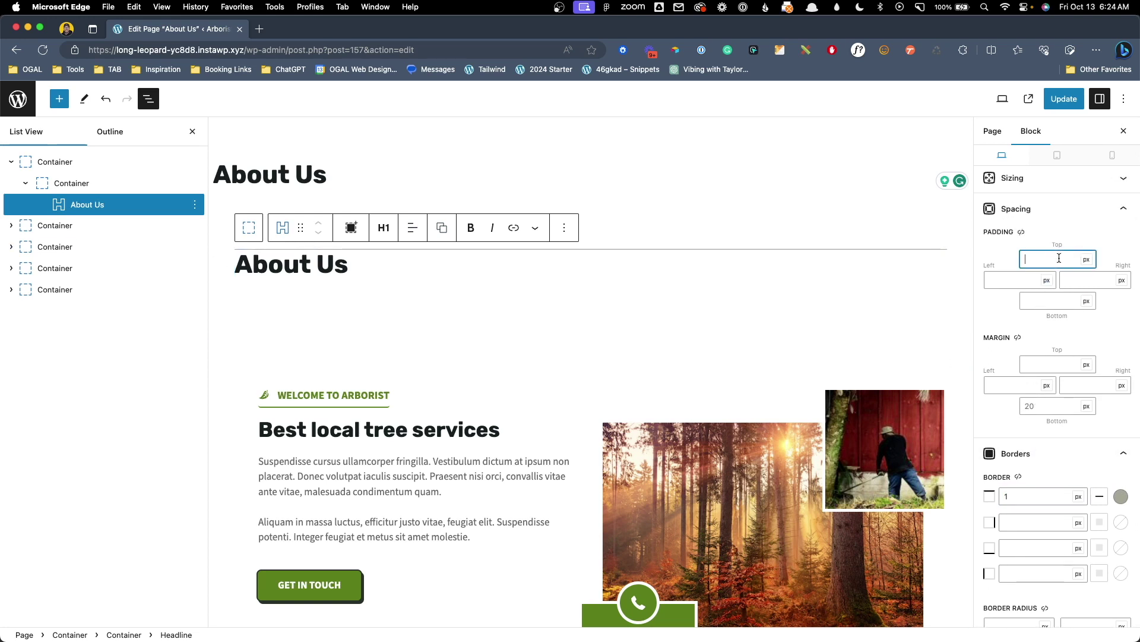
text(16)
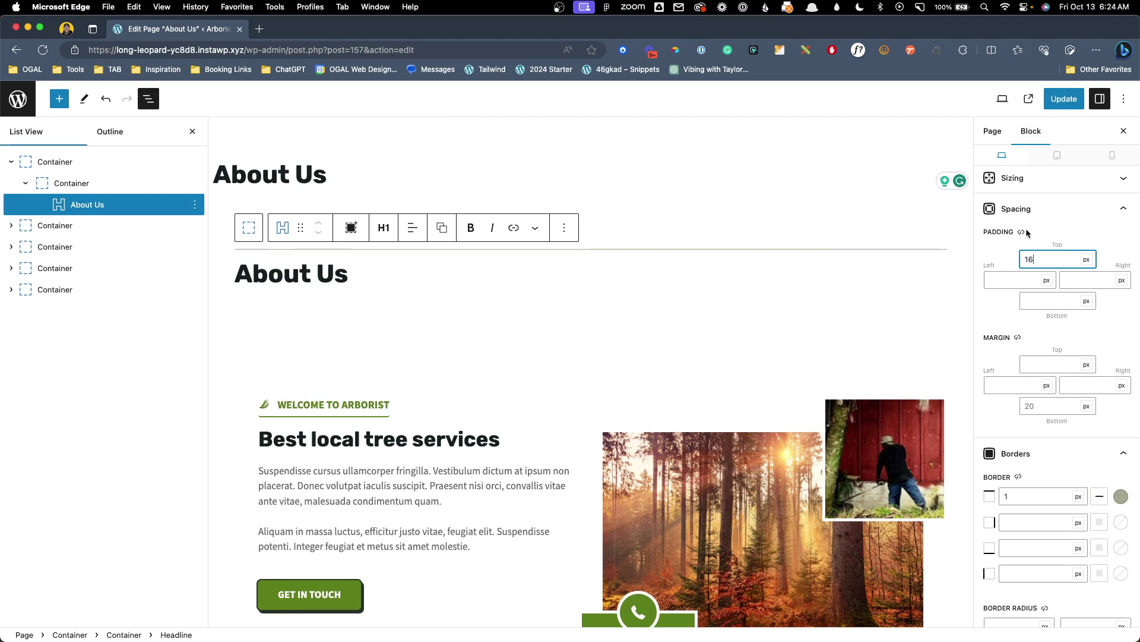
scroll(1027, 233, up, 5)
click(1020, 256)
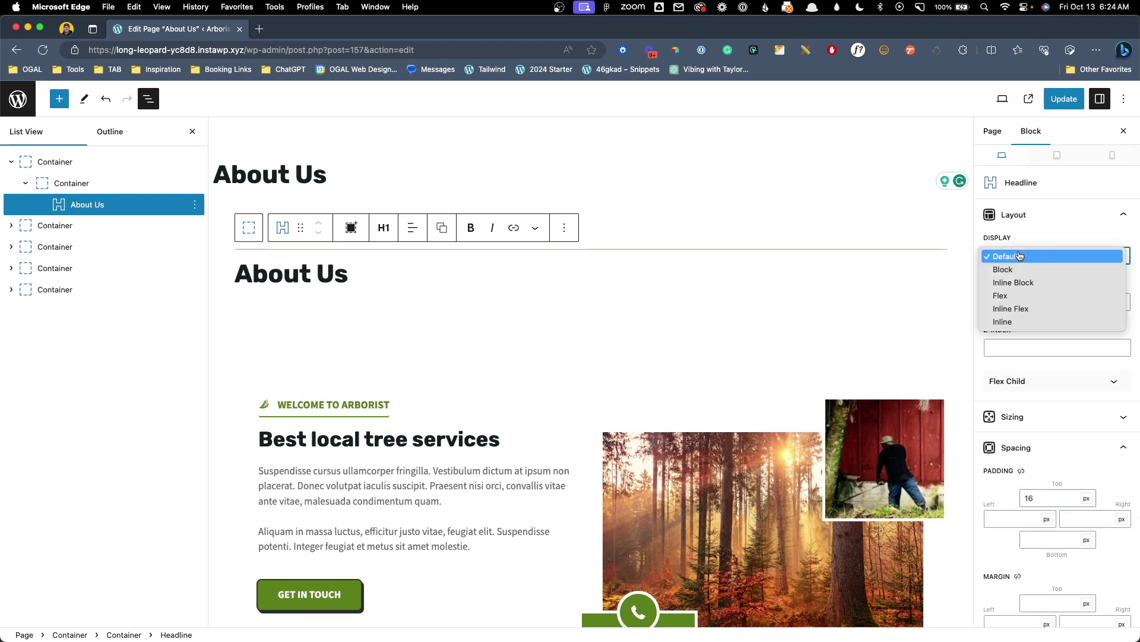
click(1038, 309)
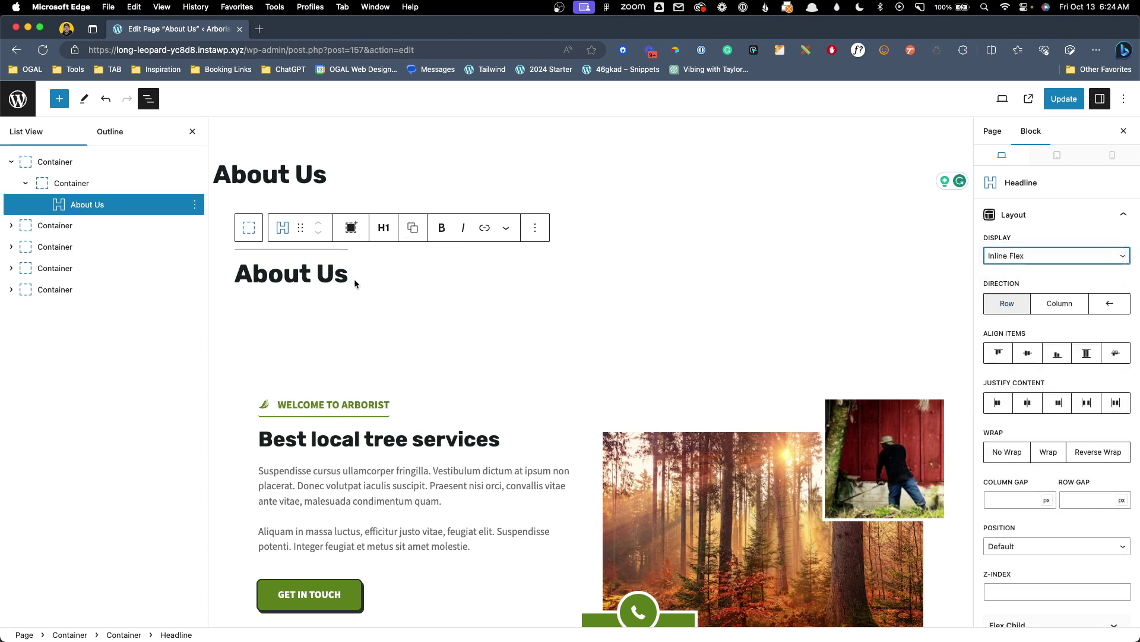
click(451, 340)
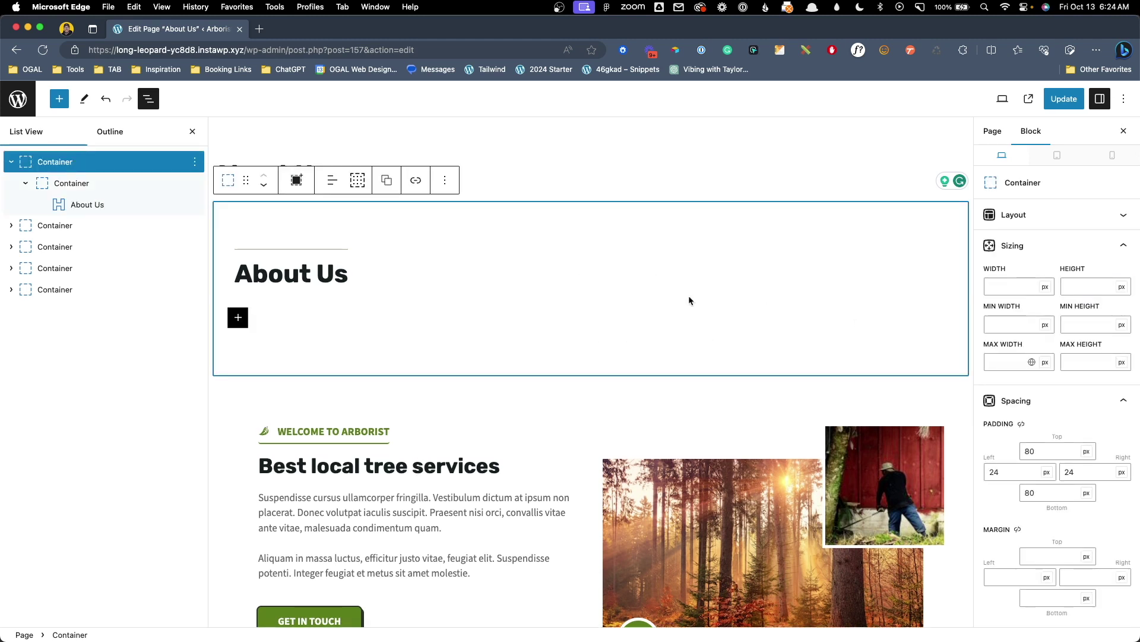
Set a leaf background image on the outer container as a pseudo element, sized cover, at 0.15 opacity
click(53, 171)
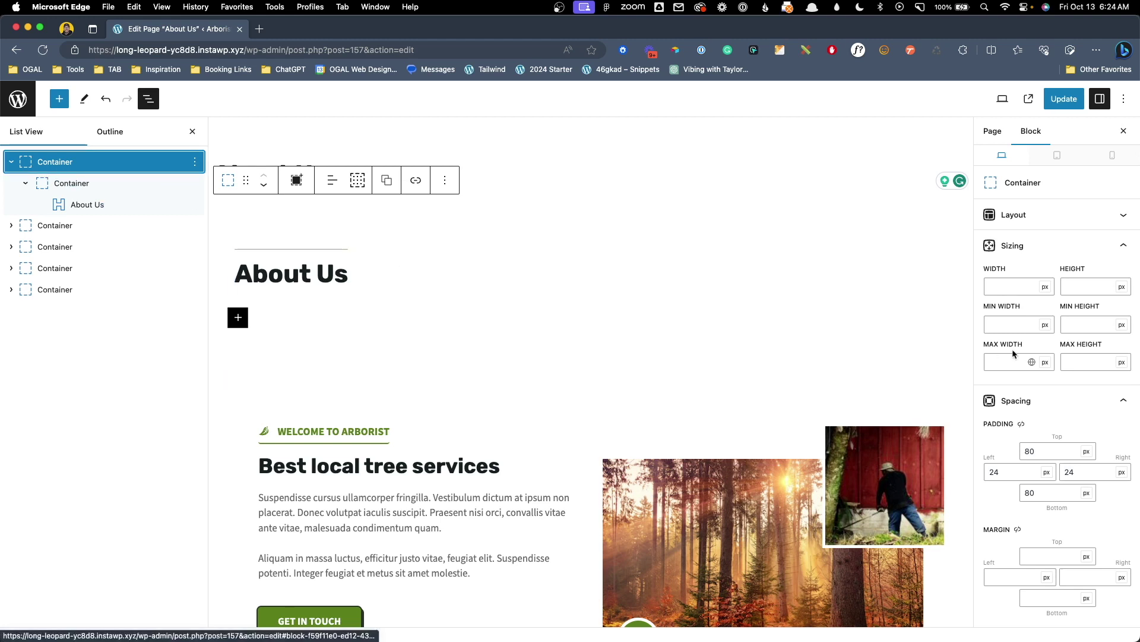
scroll(1014, 353, down, 10)
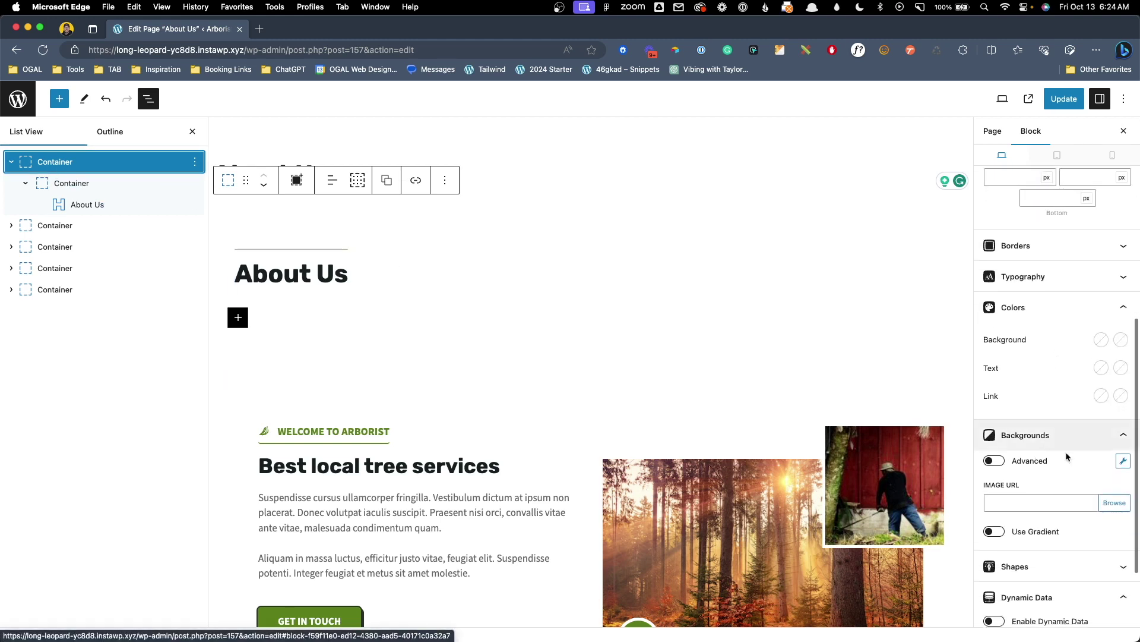
click(1110, 504)
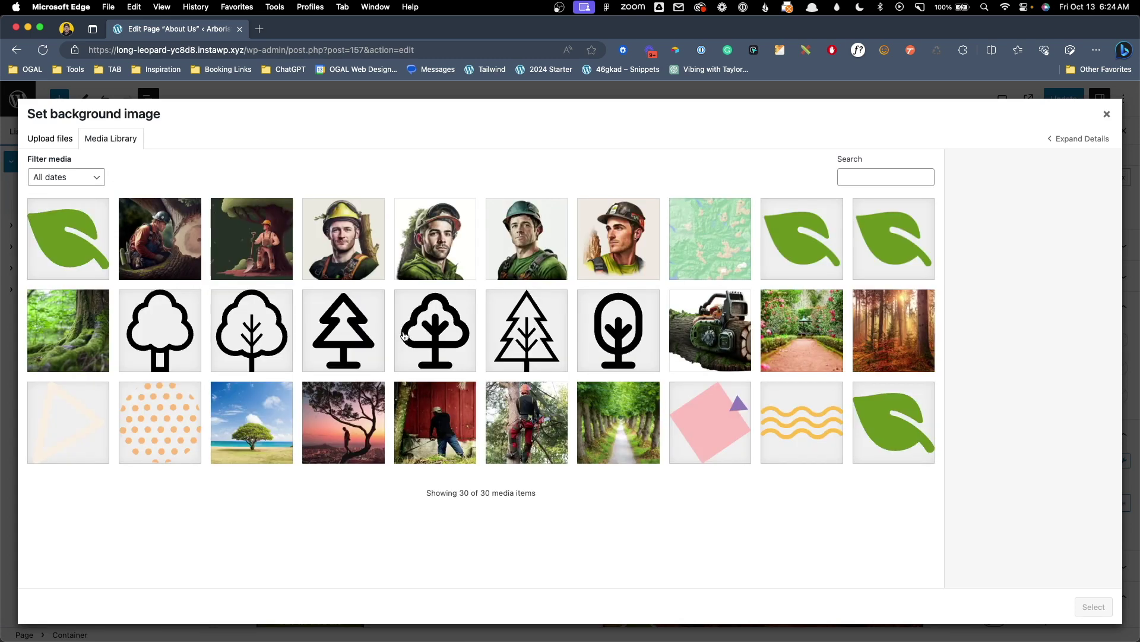
click(53, 240)
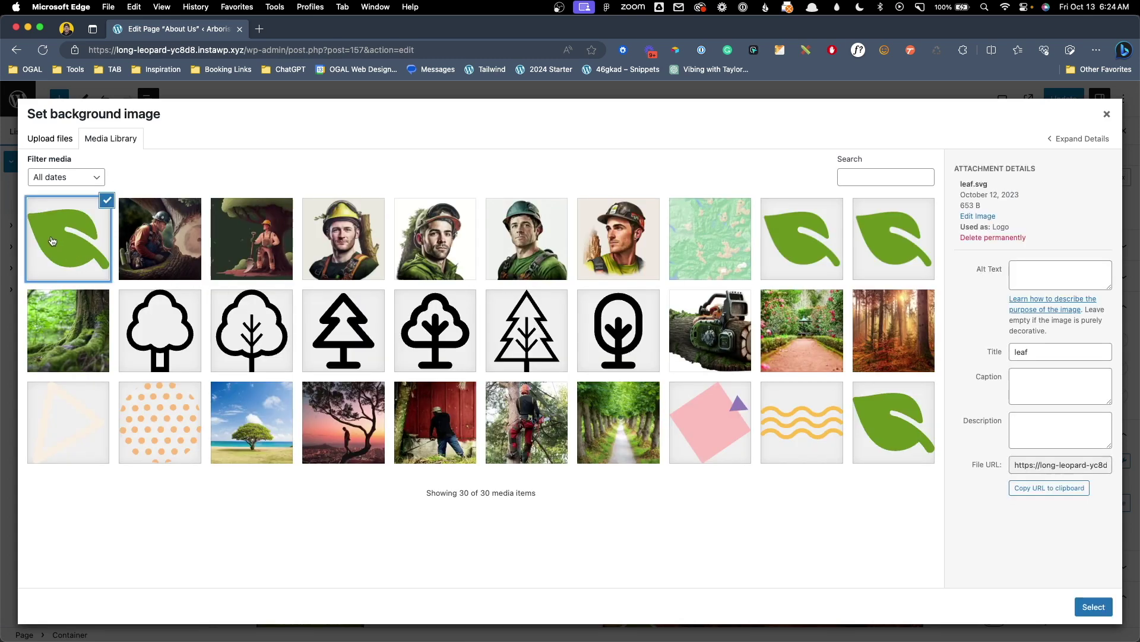
click(1093, 606)
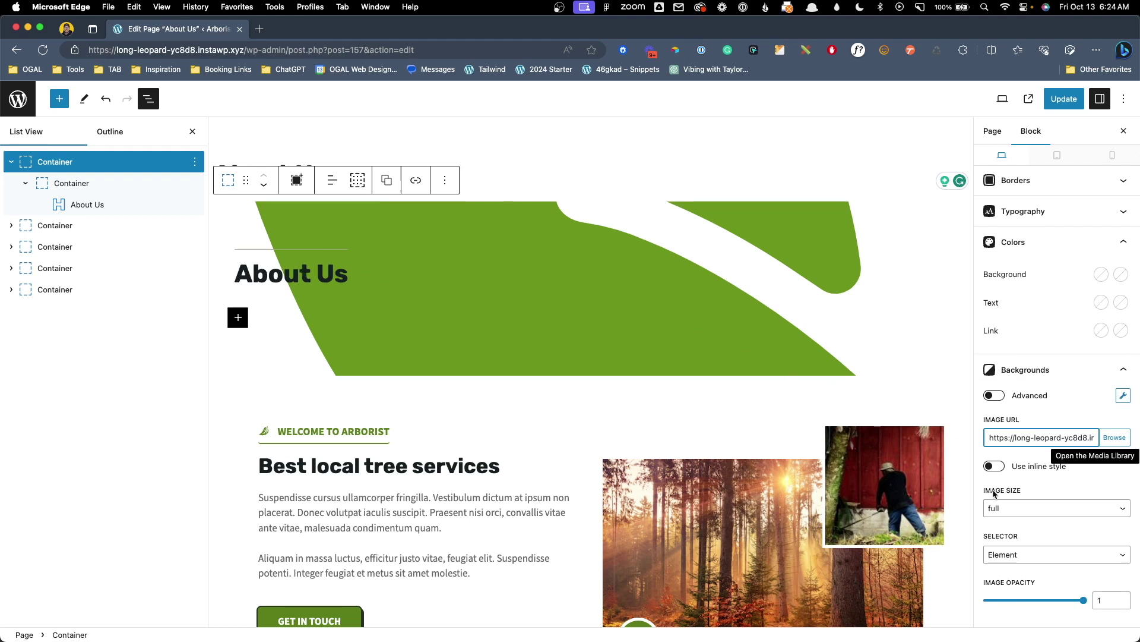
click(1008, 603)
scroll(1004, 600, down, 3)
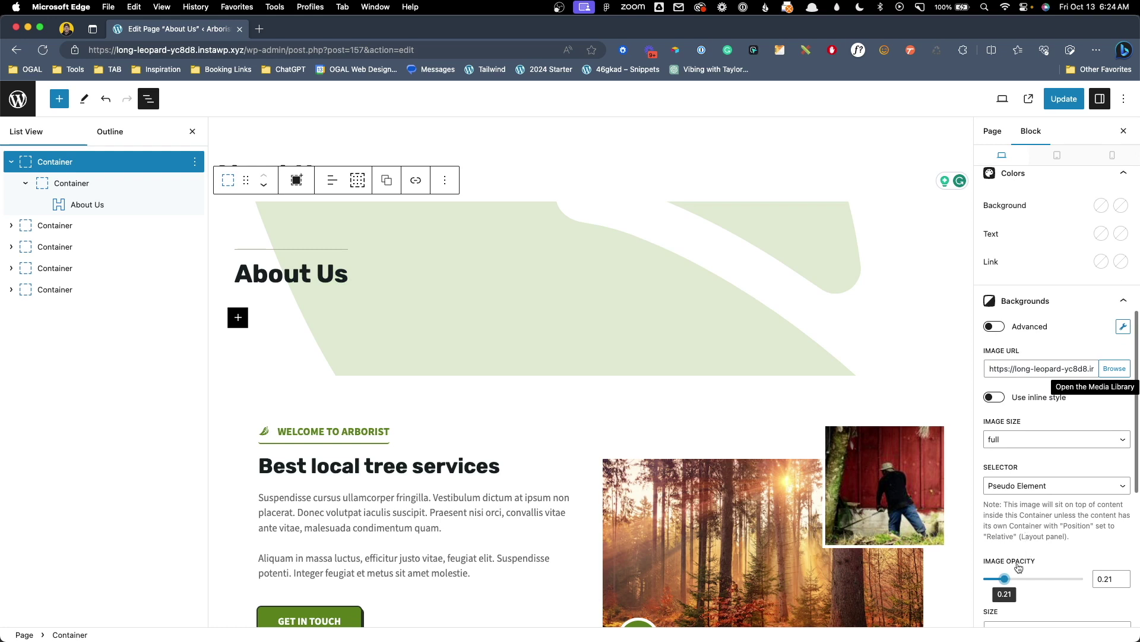
drag(1005, 560, 1000, 563)
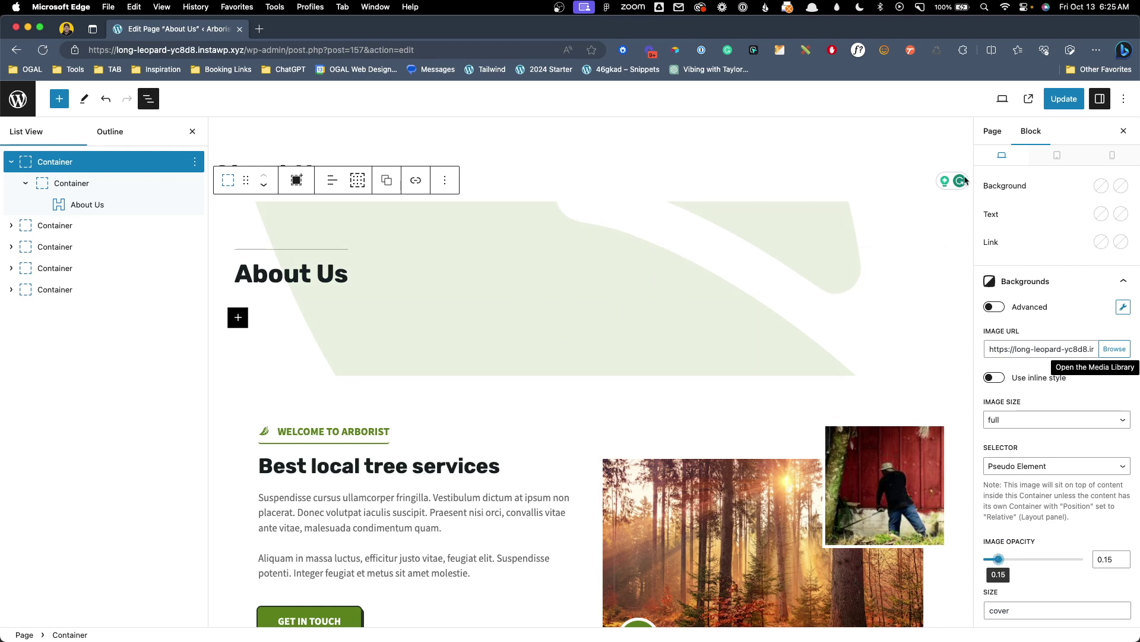
Set the hero container's mobile top and bottom padding to 60 px and update the page
click(1055, 156)
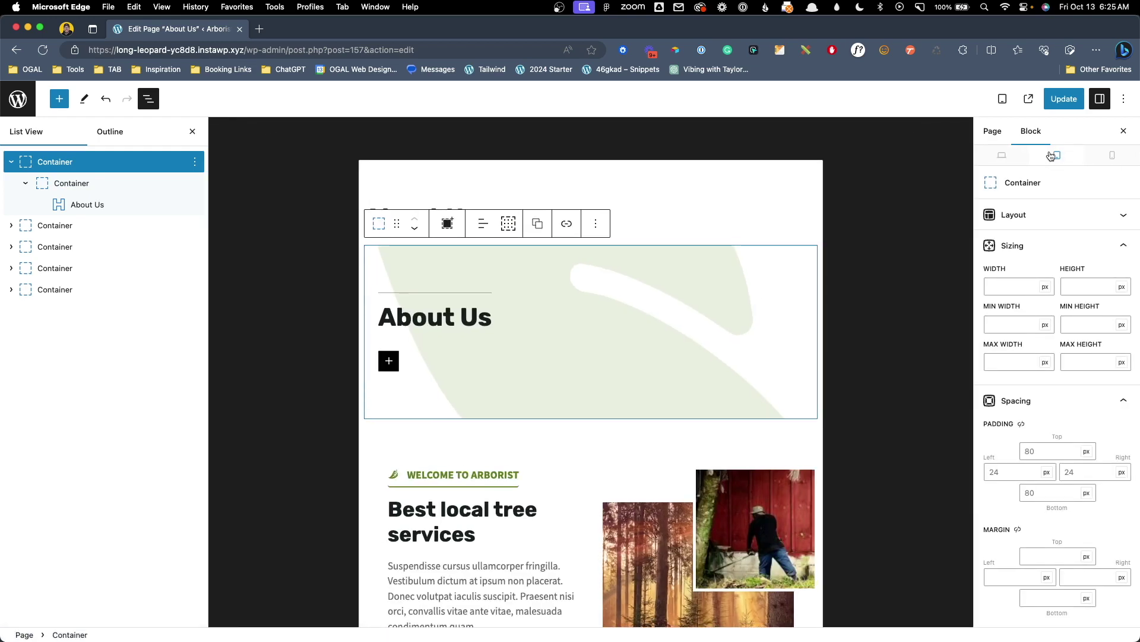
click(1108, 159)
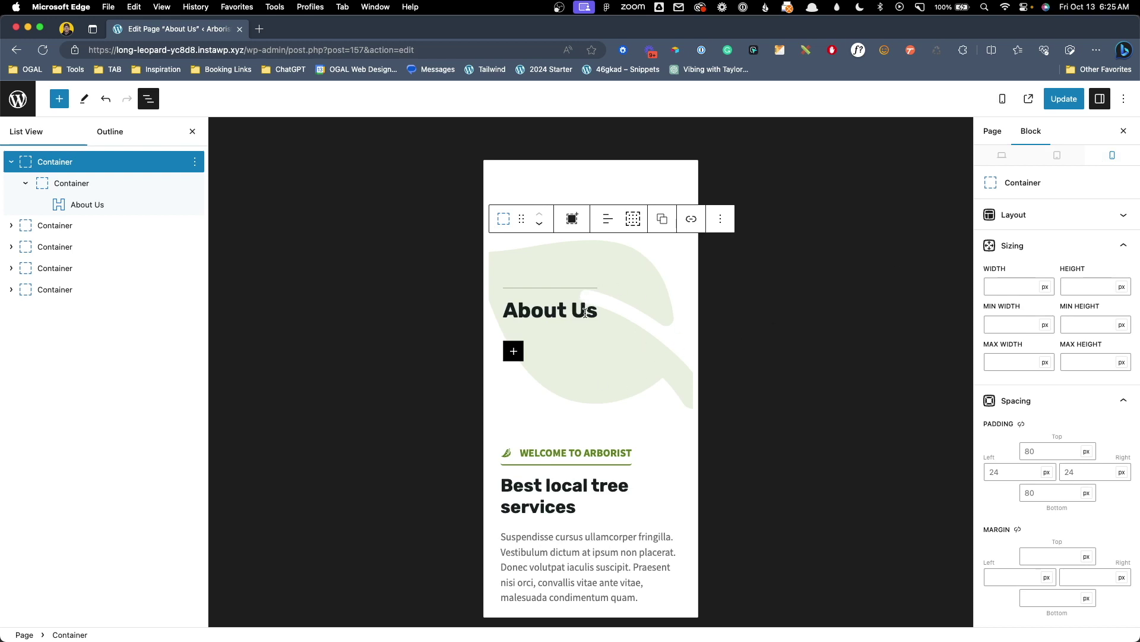
scroll(1045, 452, down, 1)
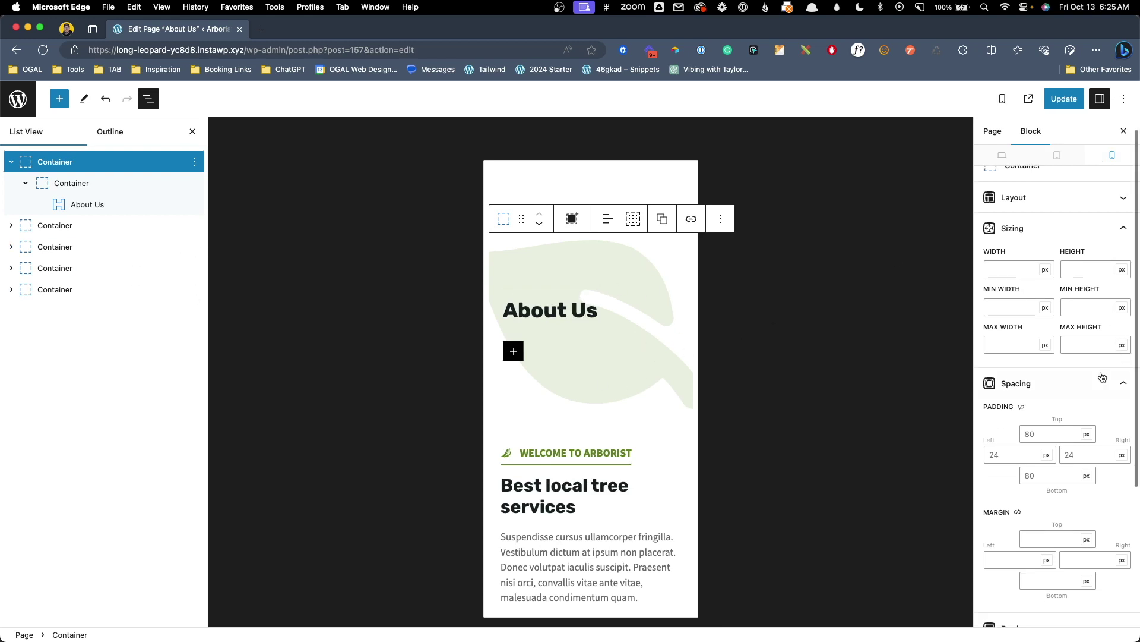
click(1038, 429)
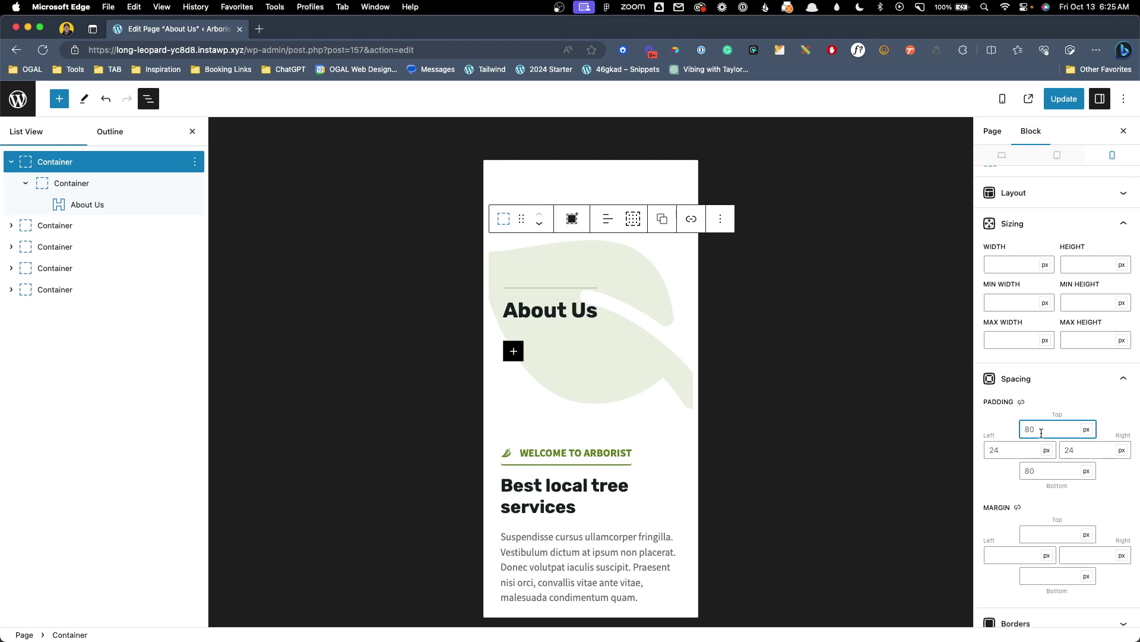
text(60)
key(Tab)
key(Tab)
key(Tab)
key(Tab)
key(Tab)
key(Tab)
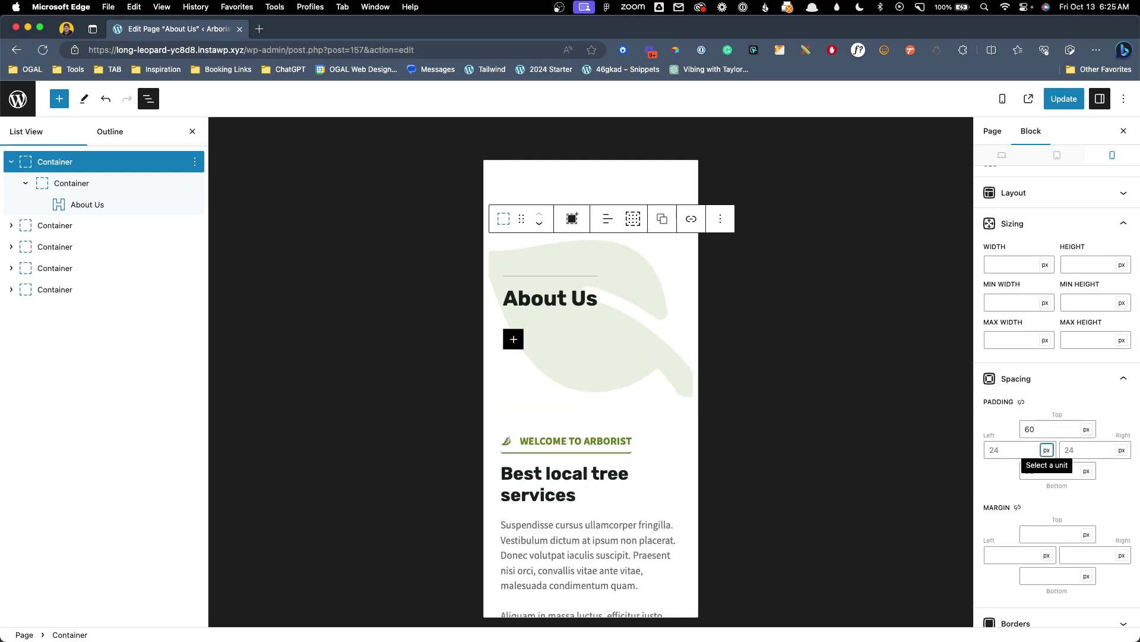
text(60)
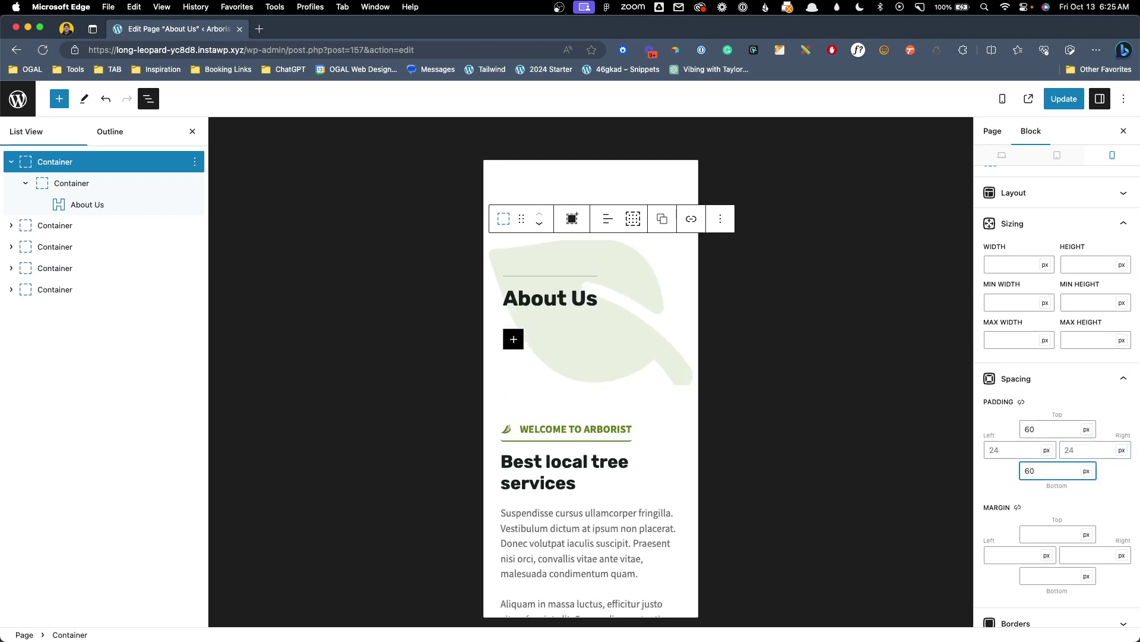
click(634, 461)
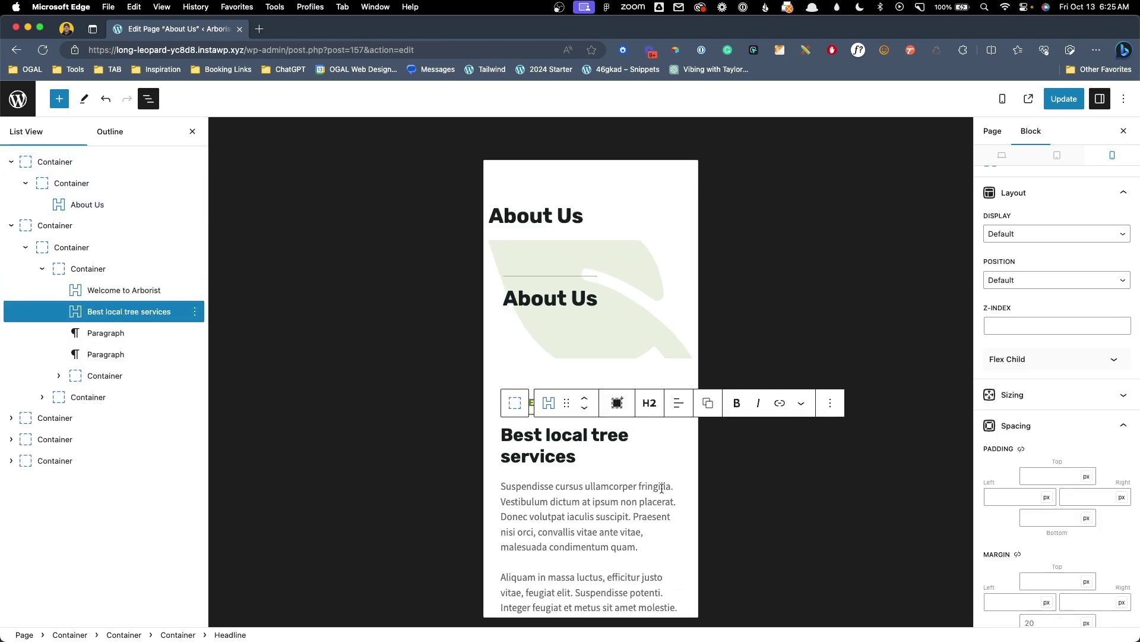
click(1070, 102)
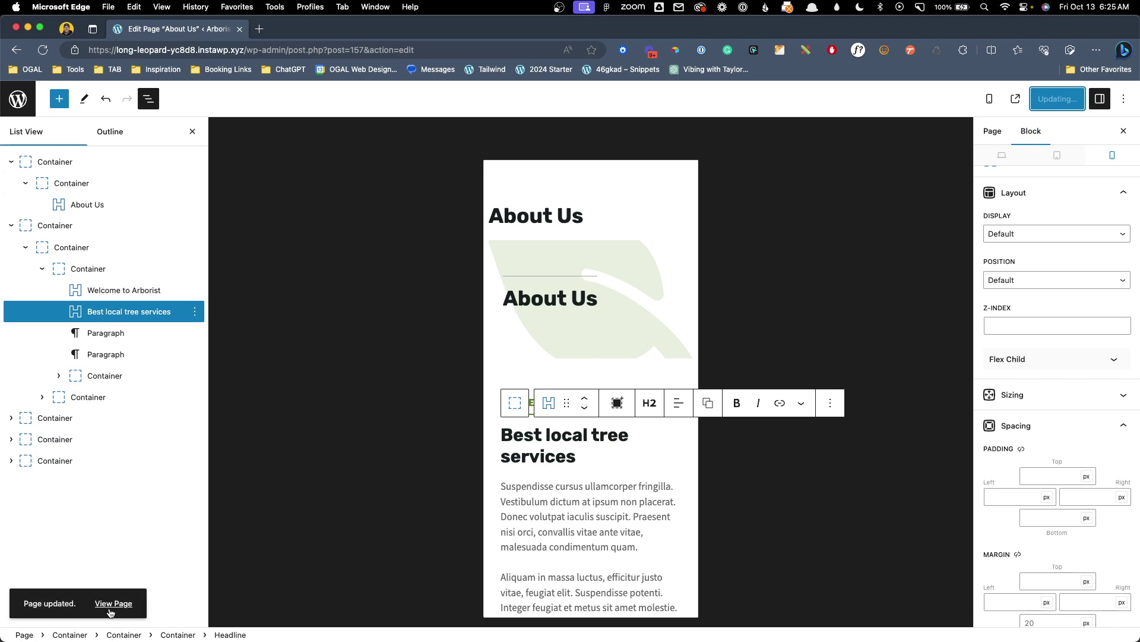
View the updated About Us page live, browsing Services and Gallery before returning to About Us
super+click(113, 610)
click(306, 30)
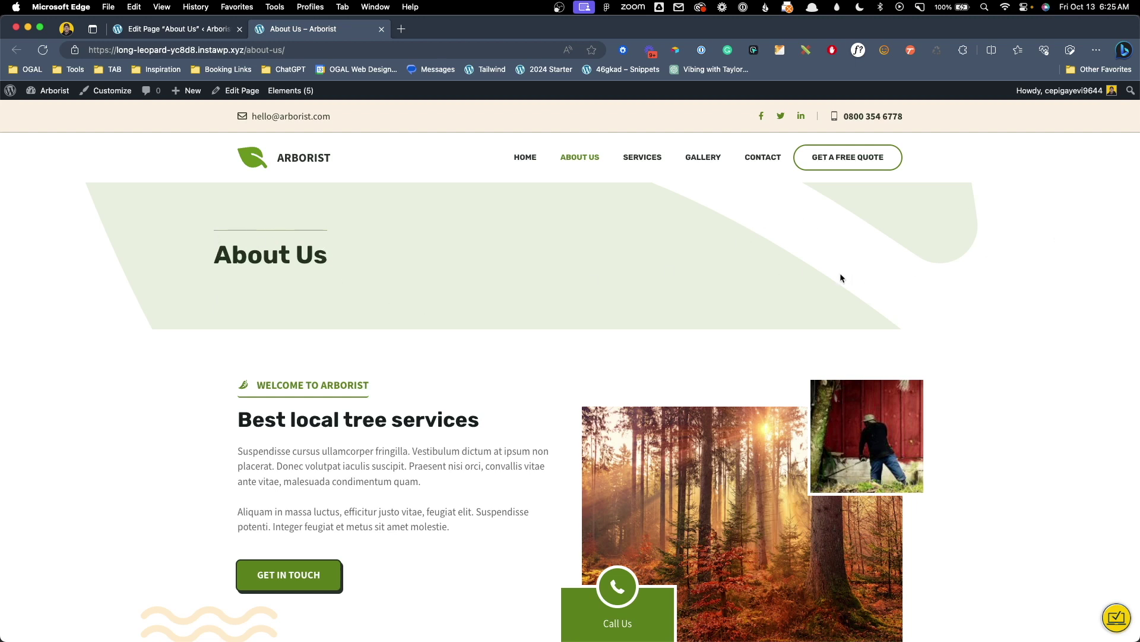
click(643, 158)
click(703, 157)
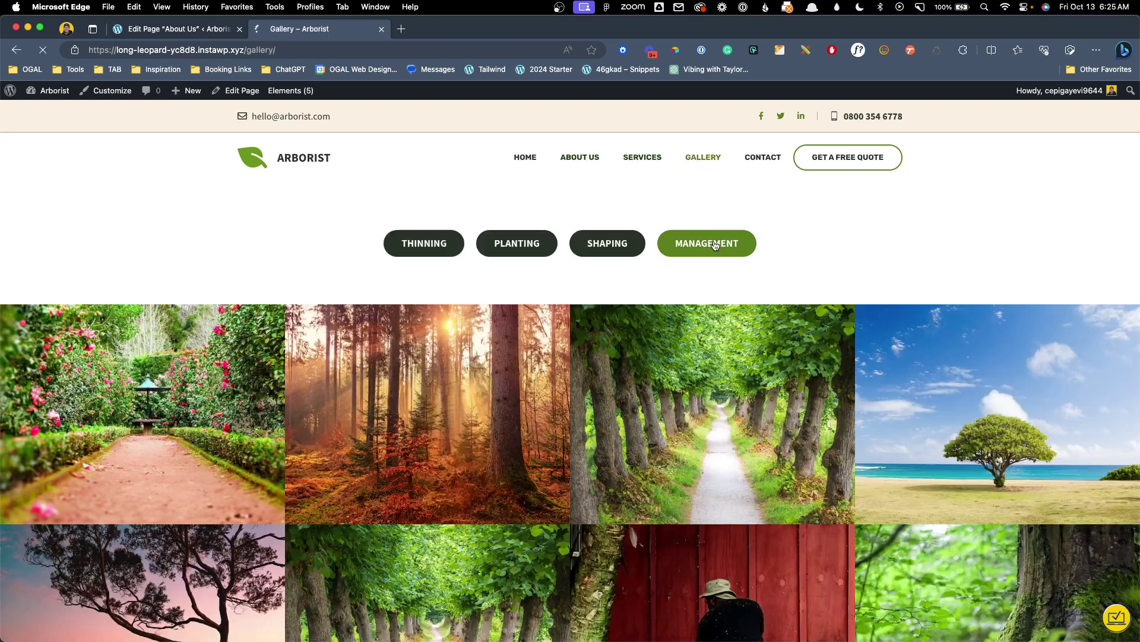
click(576, 161)
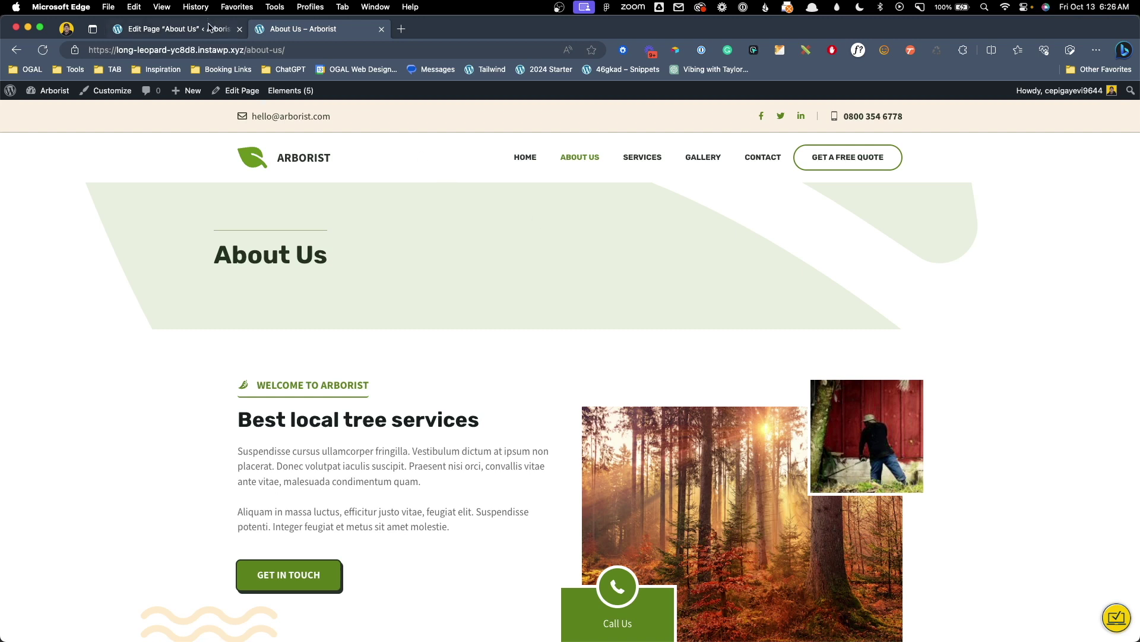
Switch the editor preview back to desktop and copy the About Us hero container
click(209, 28)
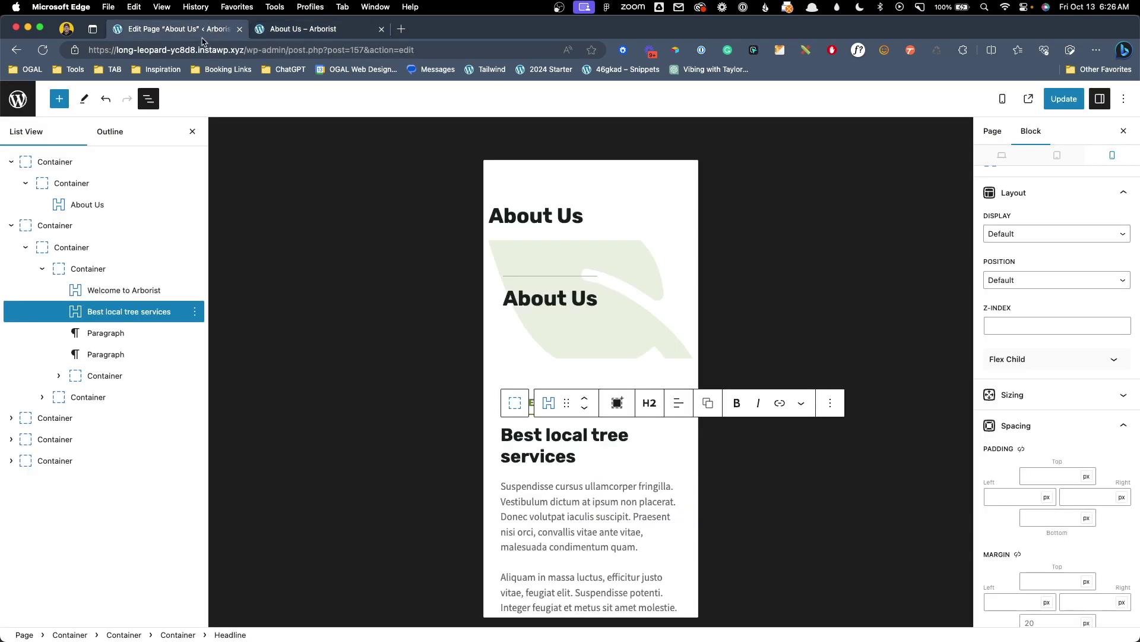
click(1008, 159)
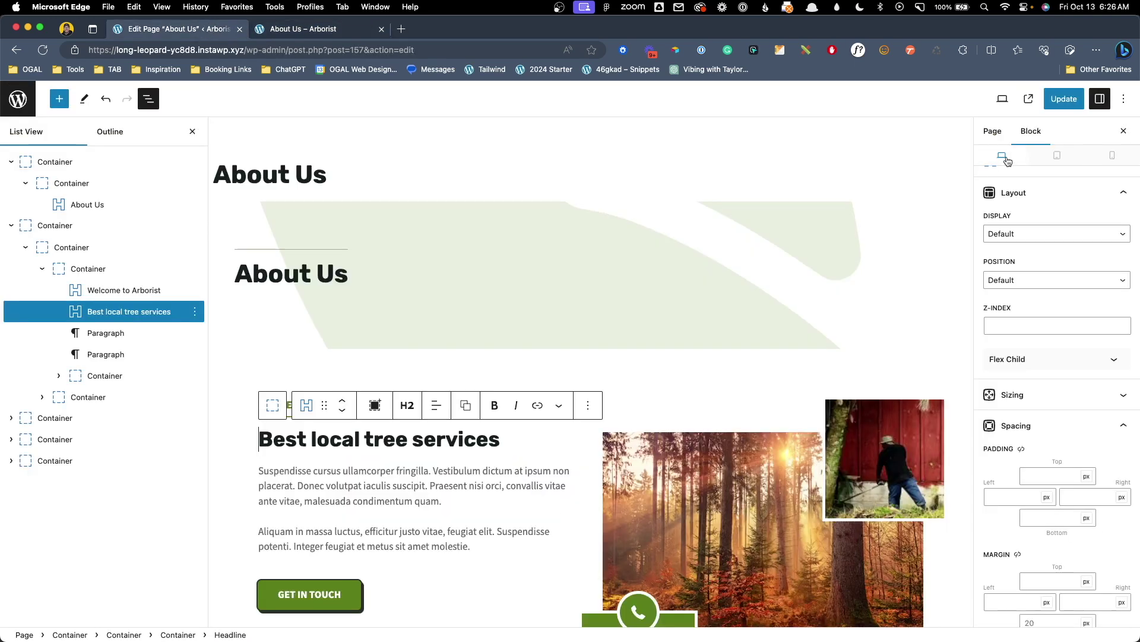
click(82, 168)
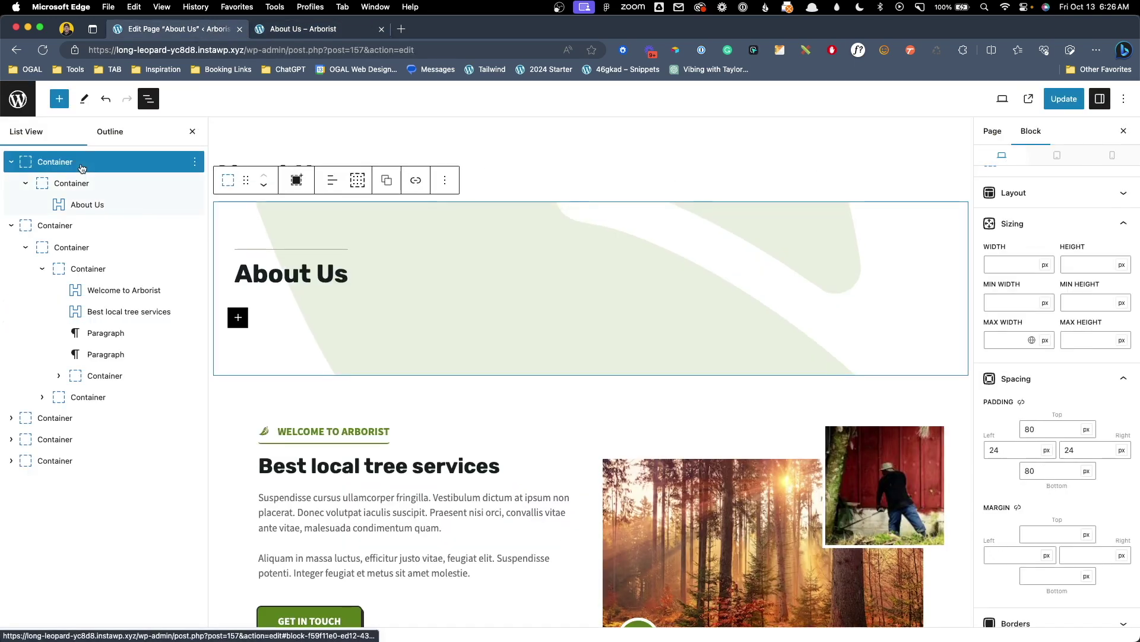
click(445, 180)
click(476, 219)
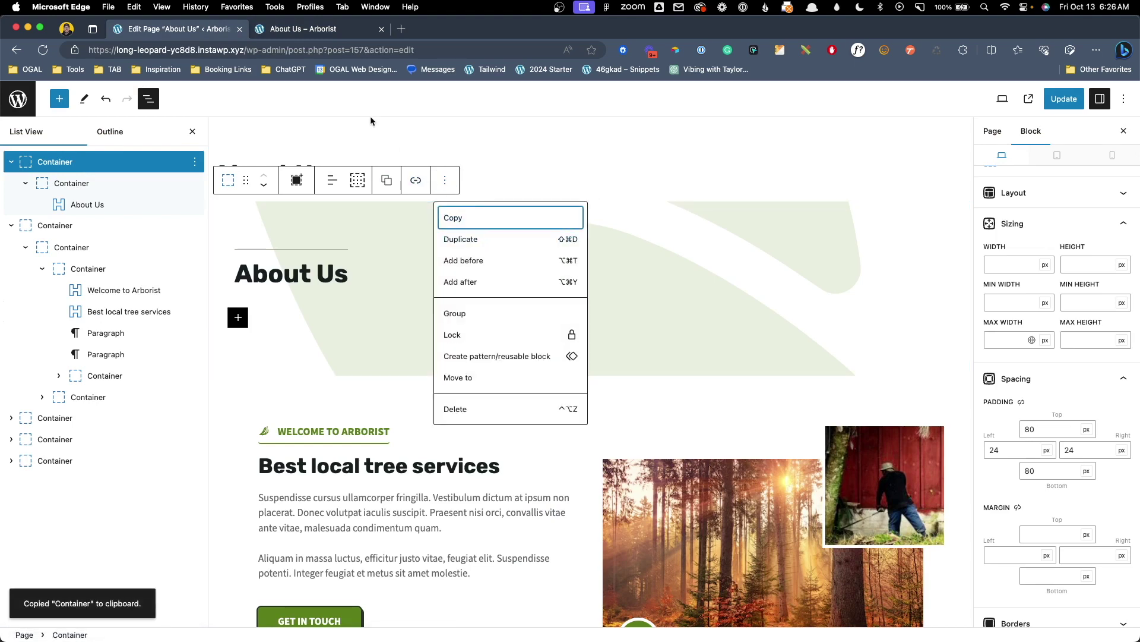
Open the Services page on the live site and start editing it
click(320, 33)
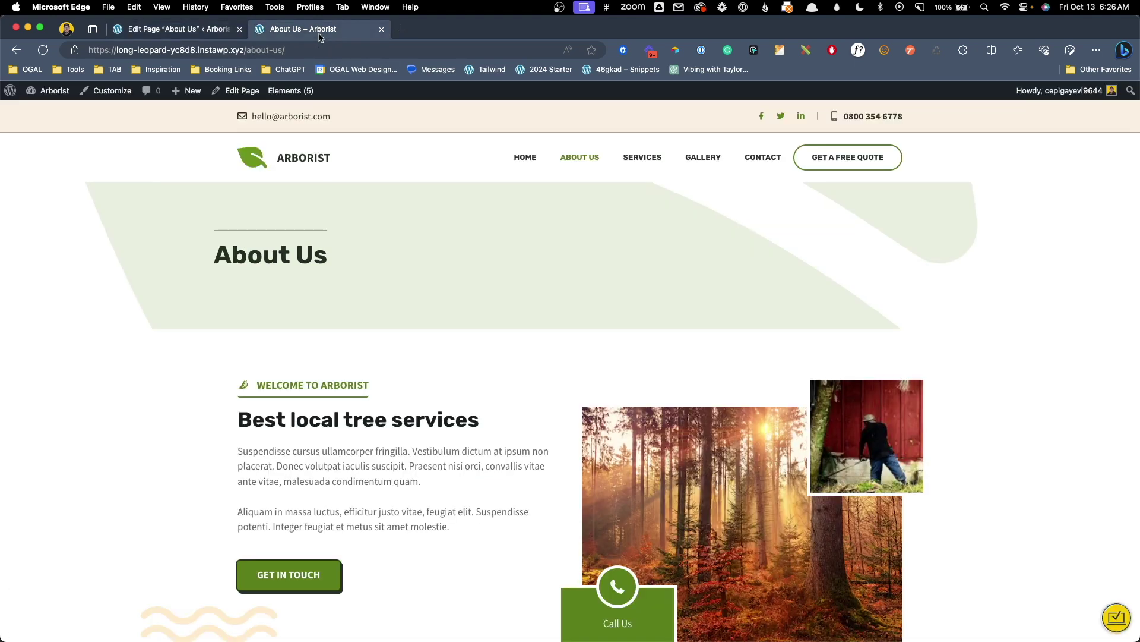
click(643, 158)
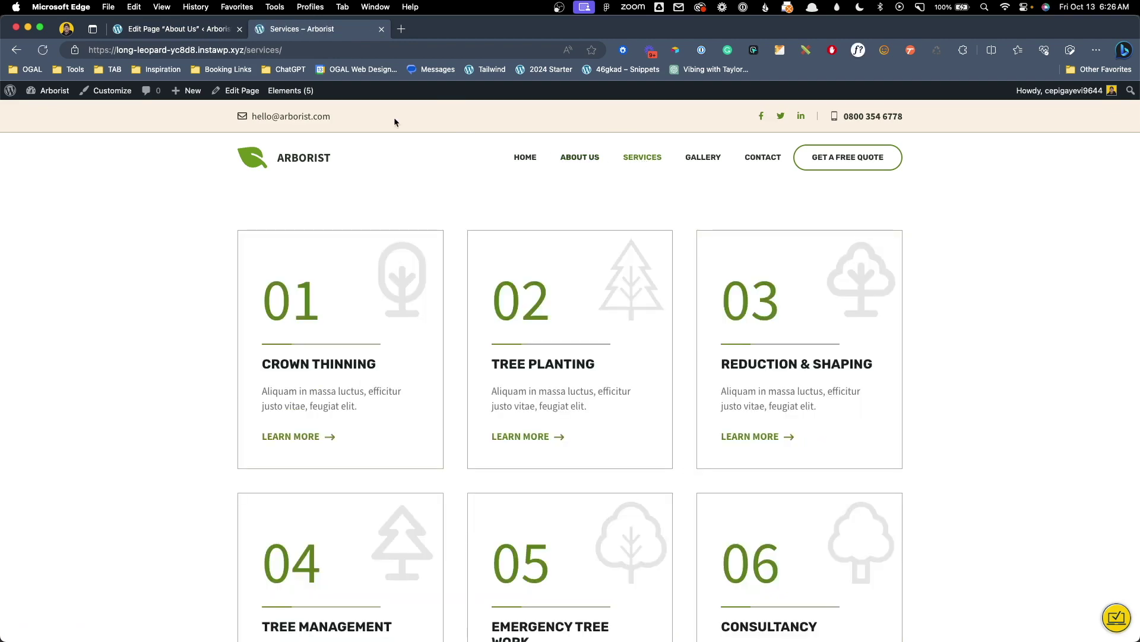
click(237, 93)
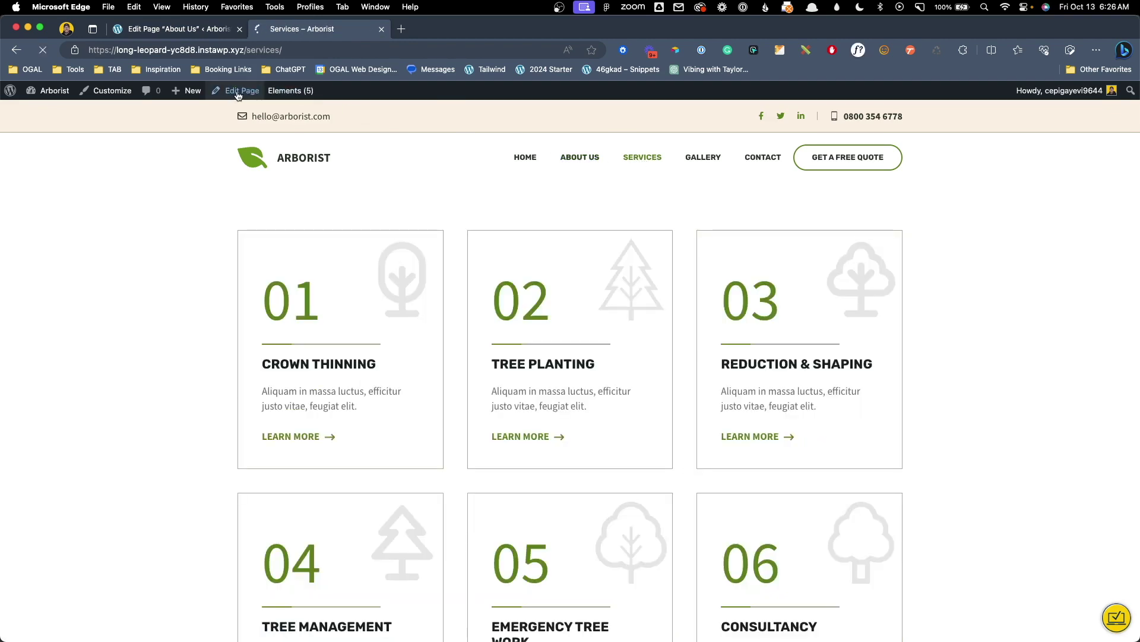
Paste the hero below the Services title, retitle its headline 'Services', update, and view live
click(159, 170)
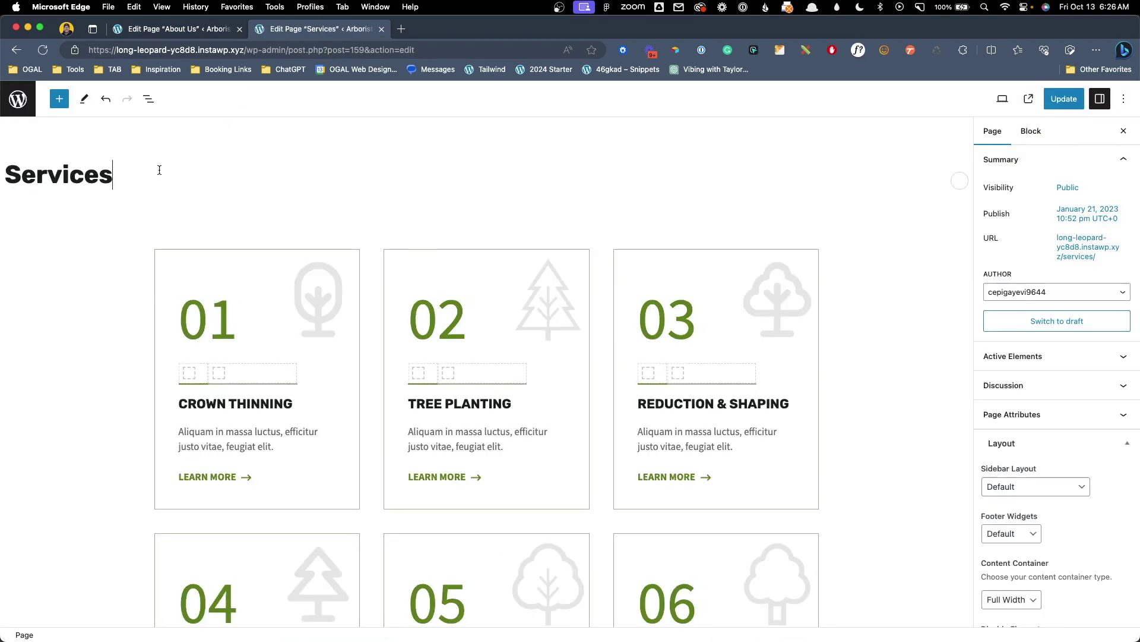
key(Return)
key(super+v)
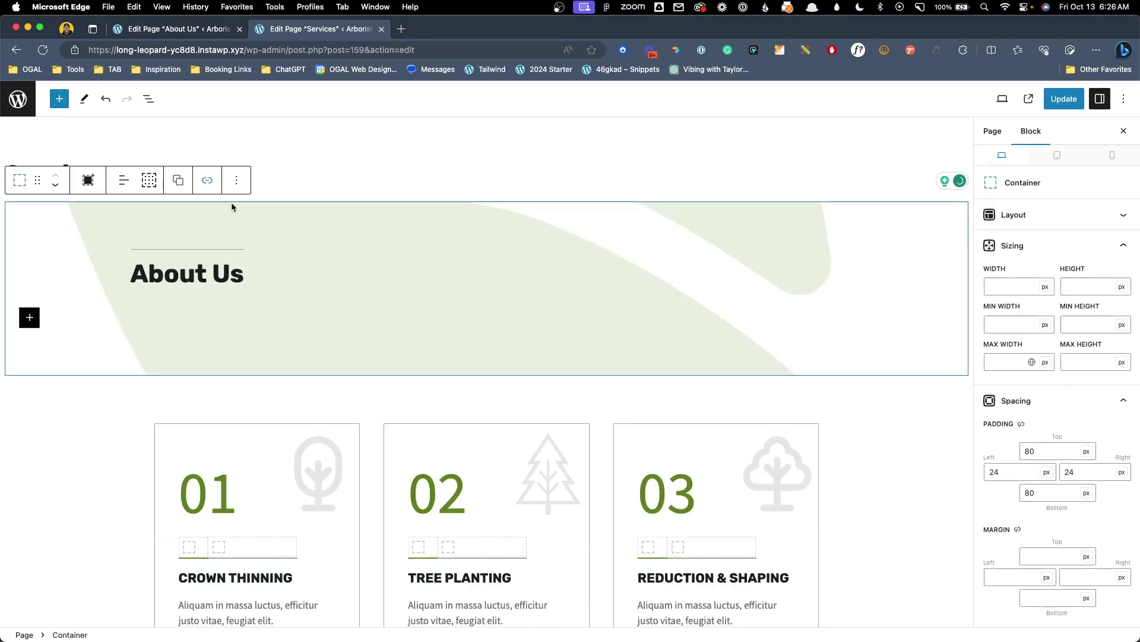
triple_click(206, 272)
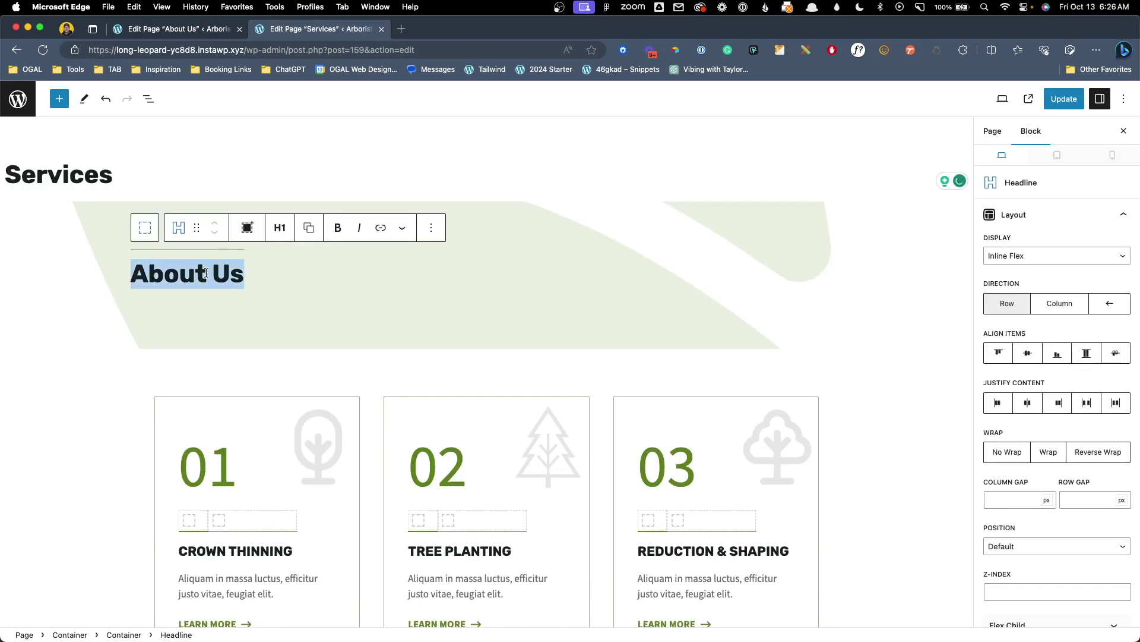
text(Service)
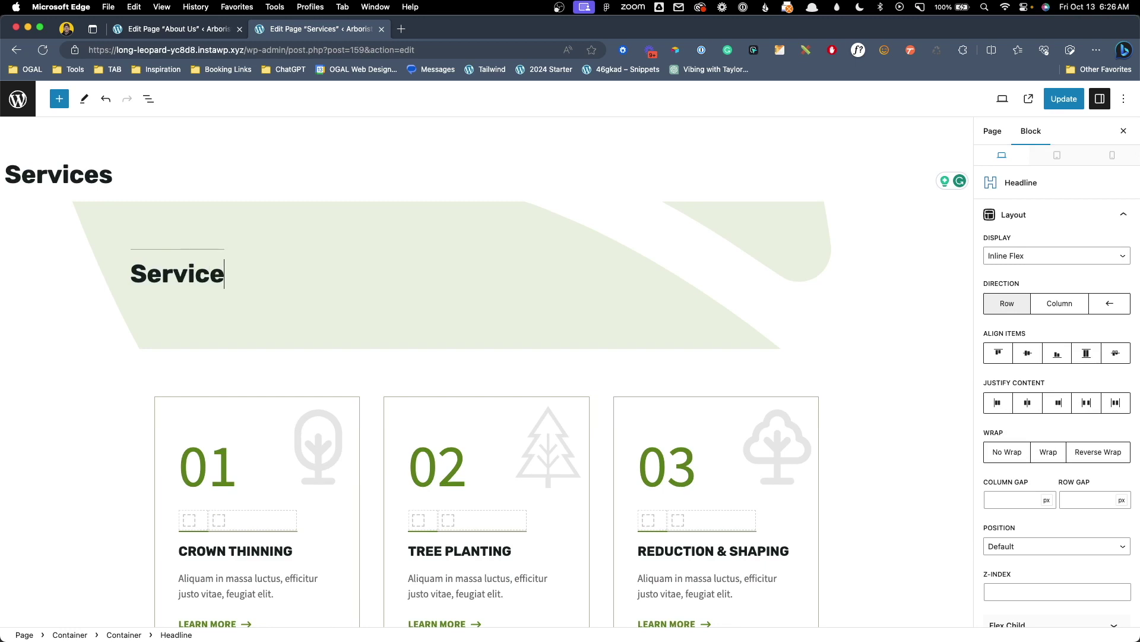
text(s)
click(1064, 99)
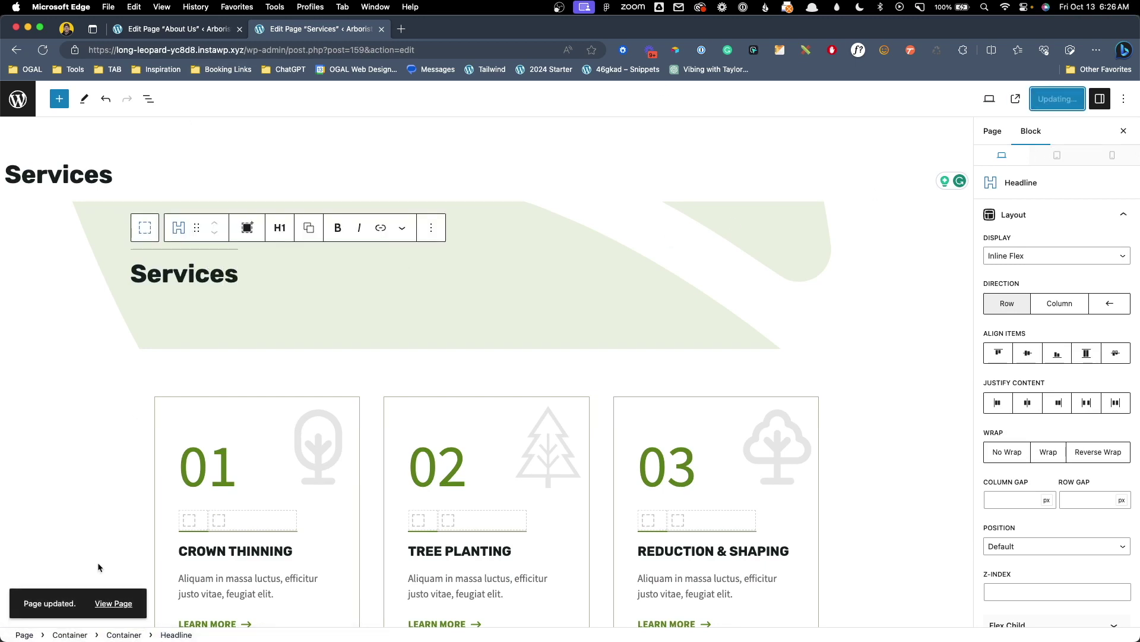
click(102, 602)
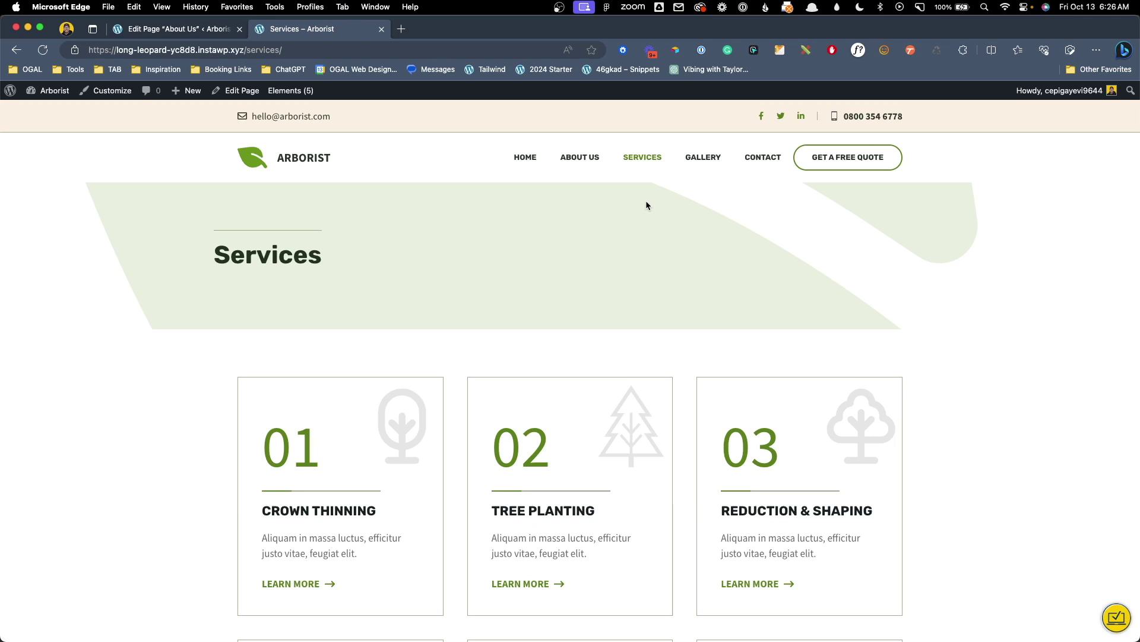
Set the About Us hero background to cream, update the page, and view it live
click(196, 29)
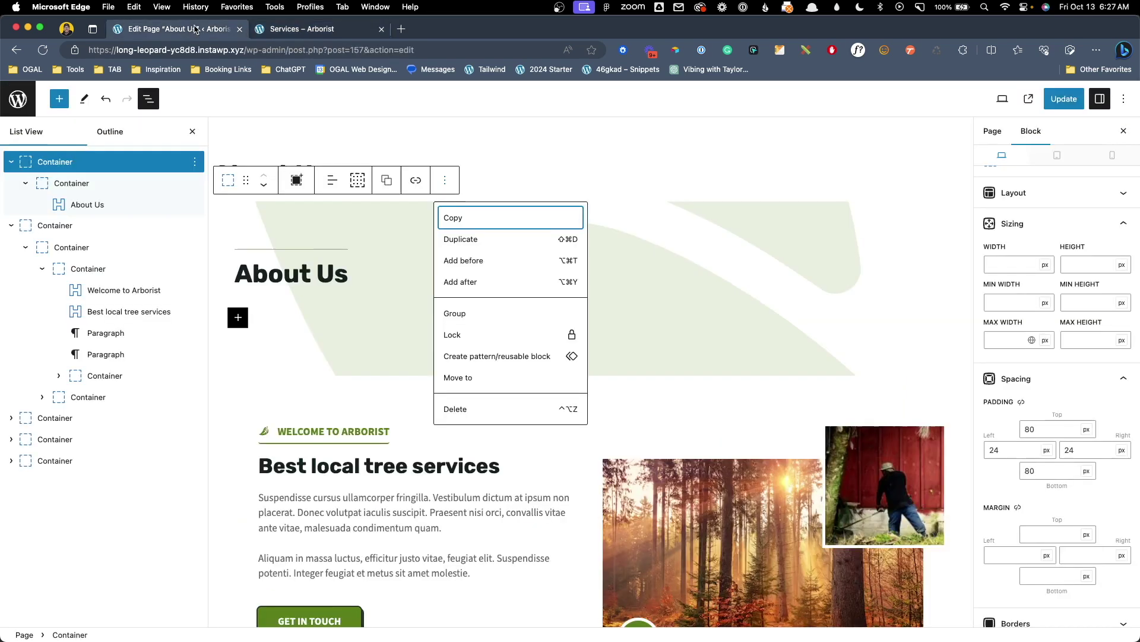
click(139, 164)
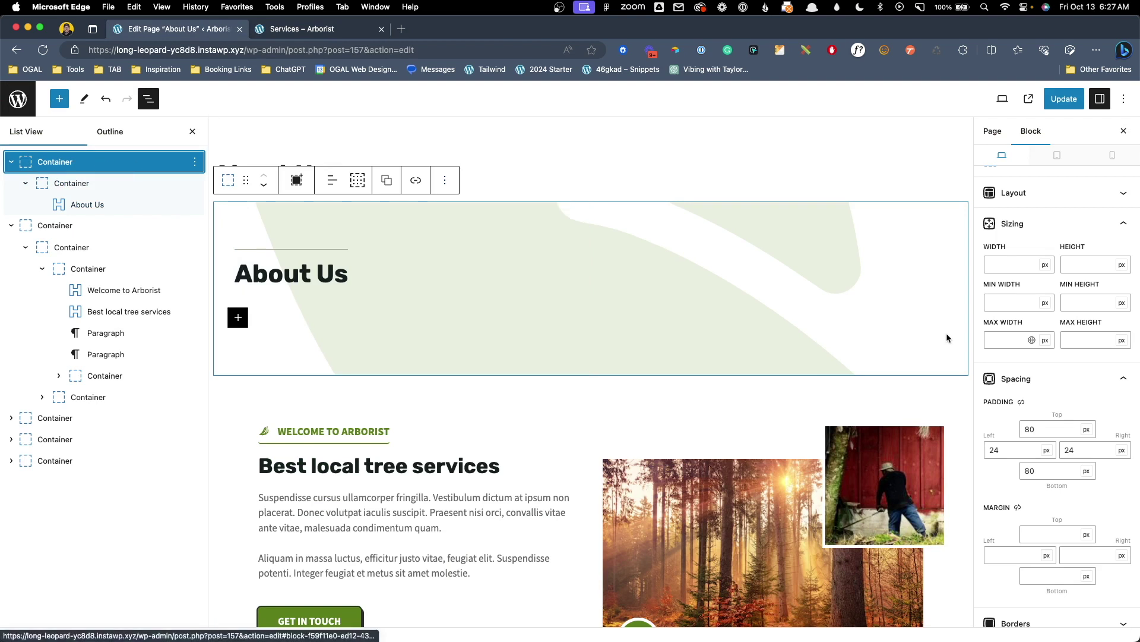
scroll(1026, 407, down, 3)
scroll(1025, 407, down, 5)
click(1102, 406)
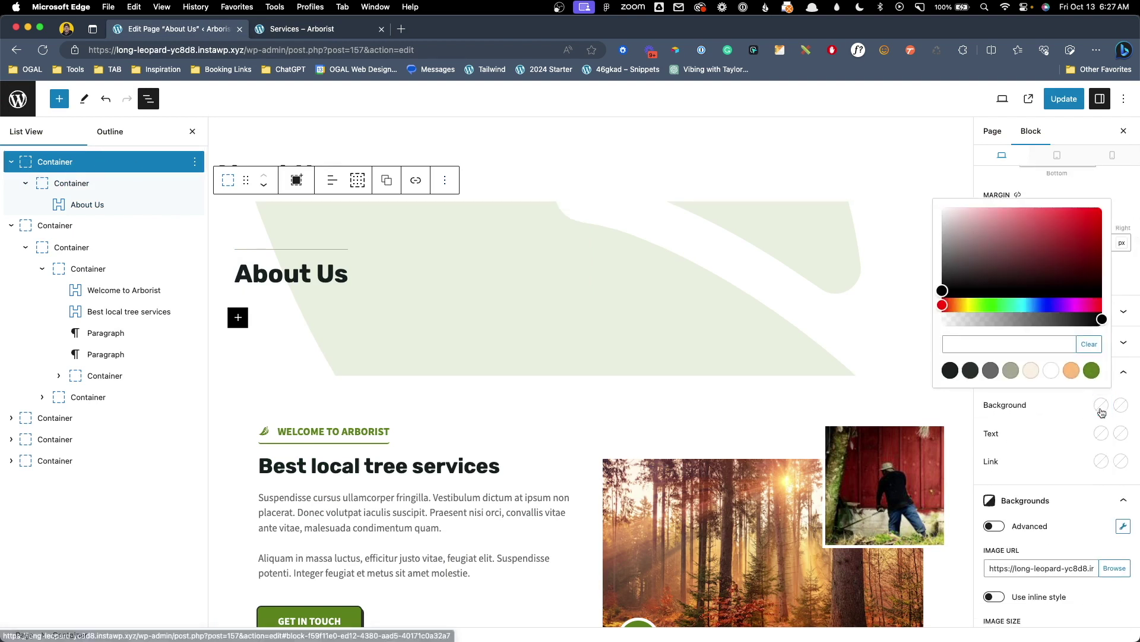
click(1032, 371)
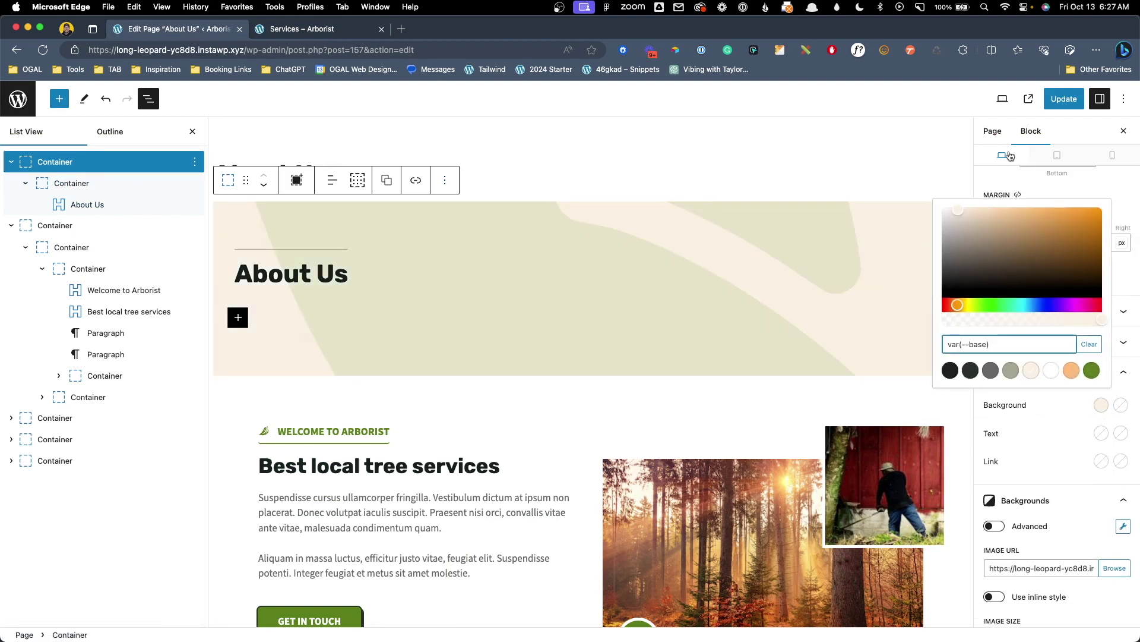
click(1050, 102)
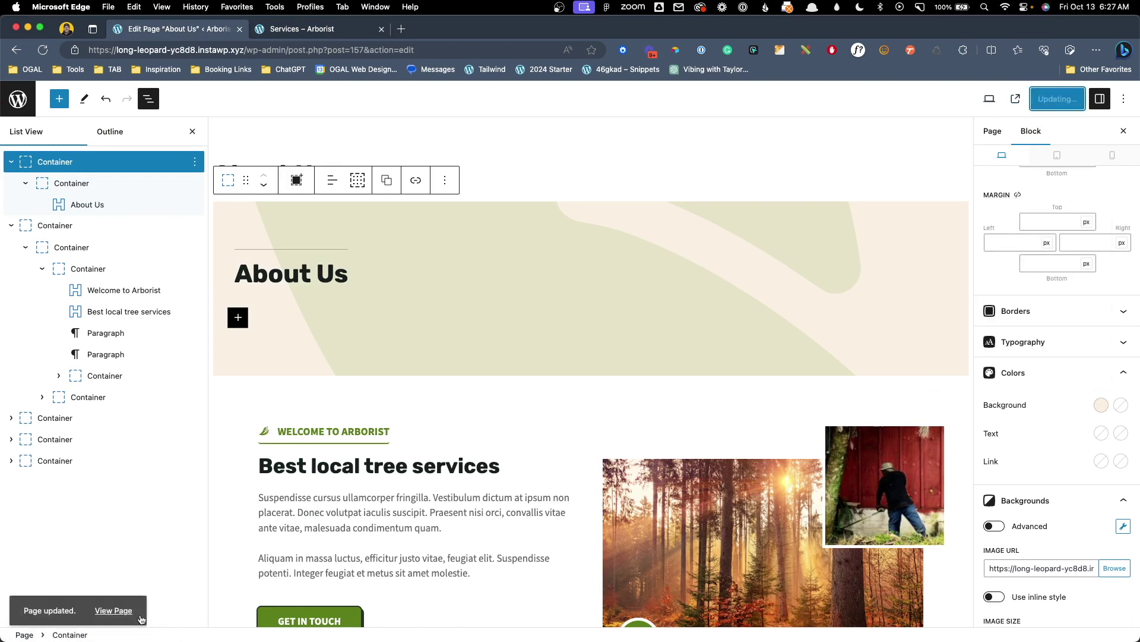
click(113, 603)
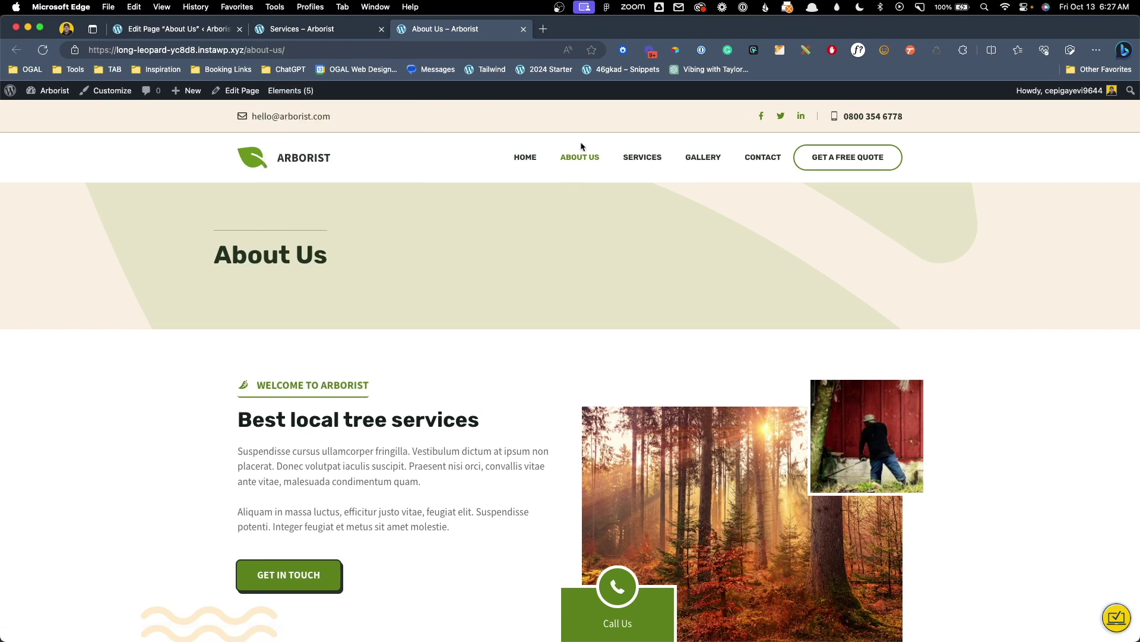
Open the Services page in the block editor and select its hero container
click(637, 158)
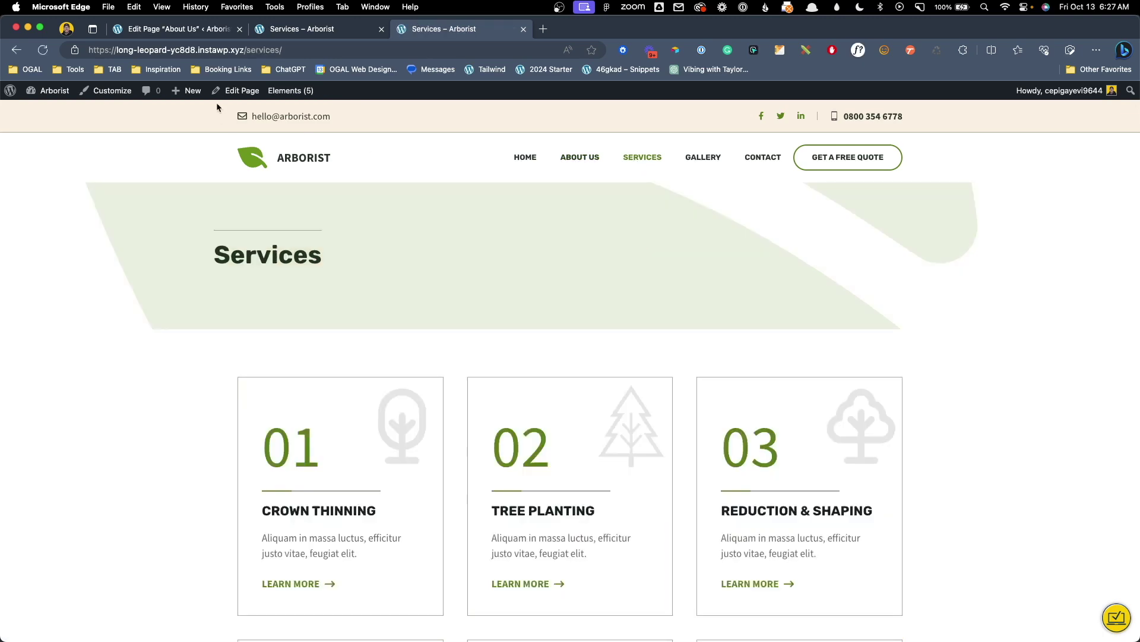
click(236, 91)
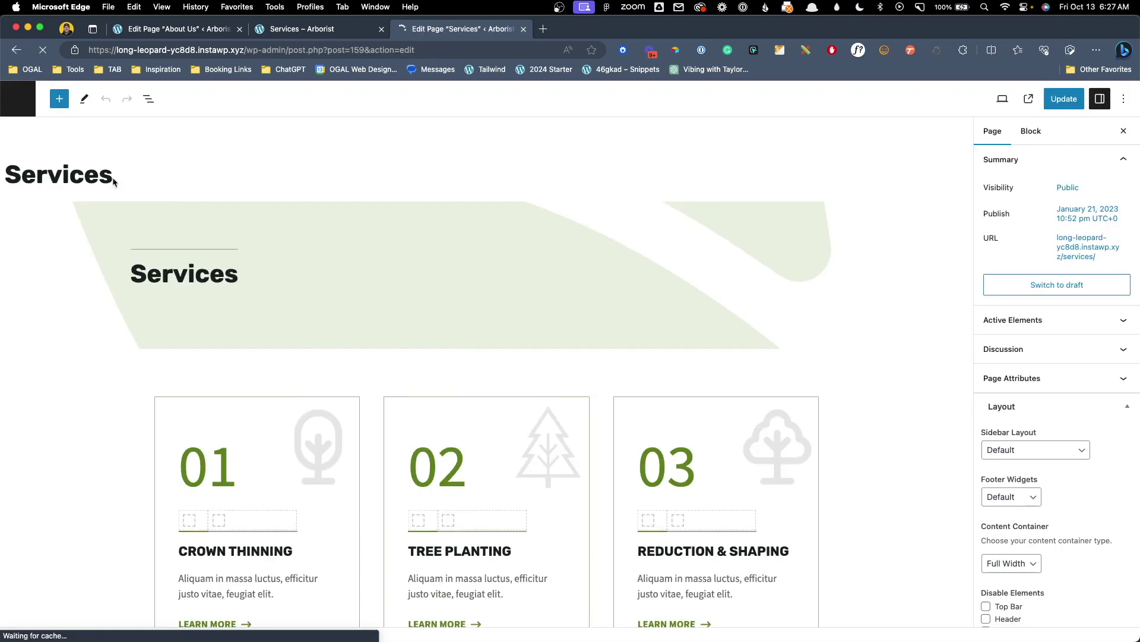
click(148, 99)
click(74, 162)
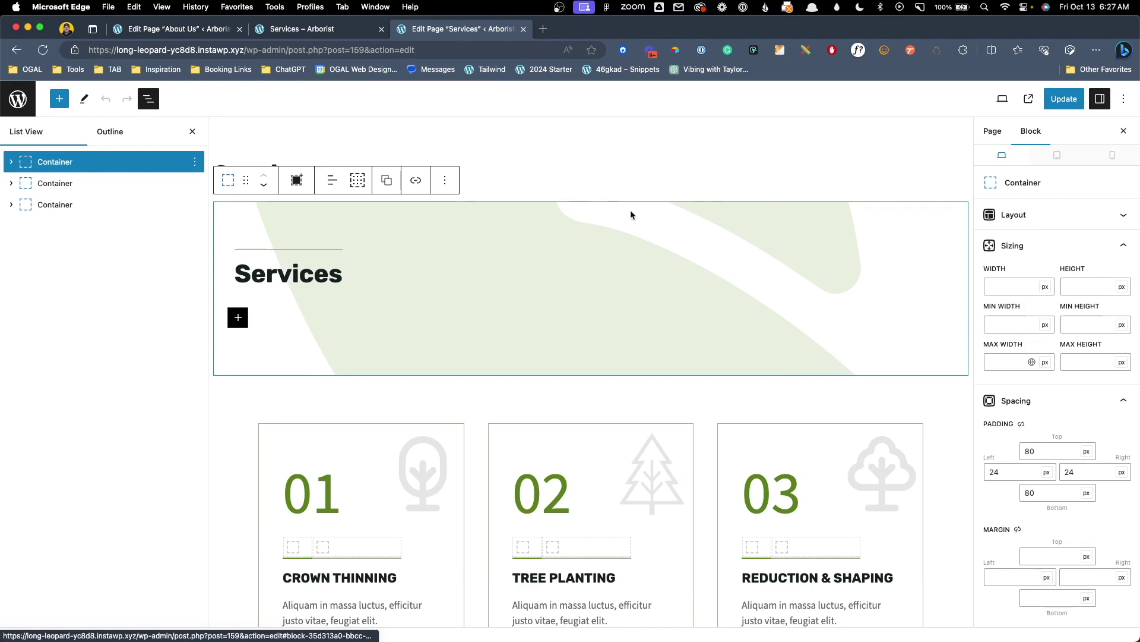
scroll(631, 215, down, 5)
scroll(1069, 475, down, 4)
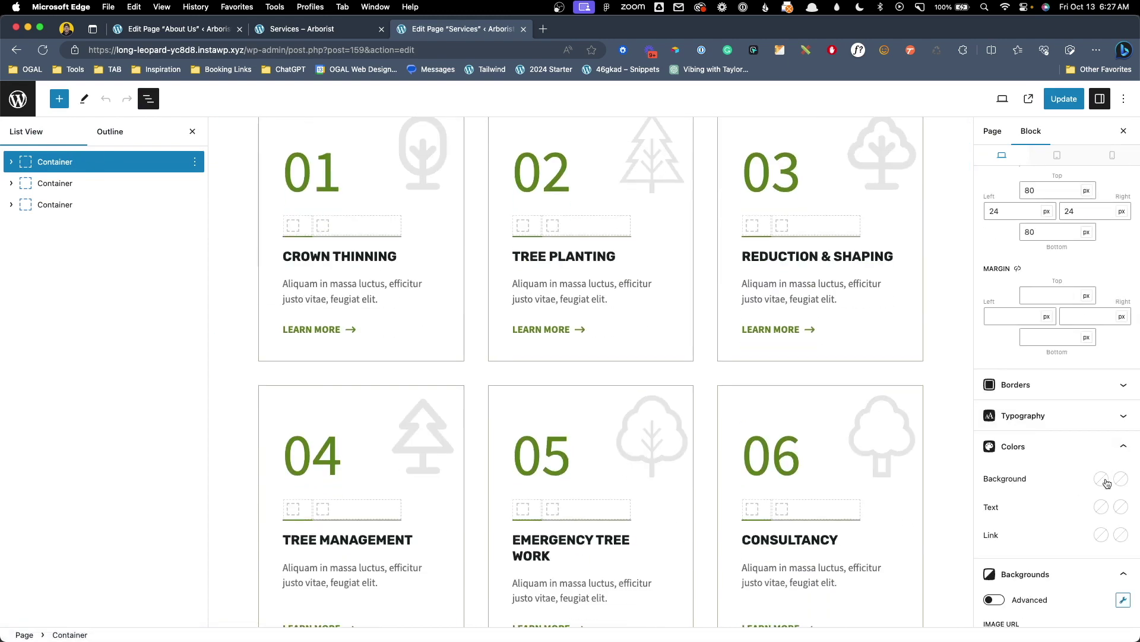
Give the hero the cream base background, update the page, and view it live
click(1104, 480)
click(1031, 443)
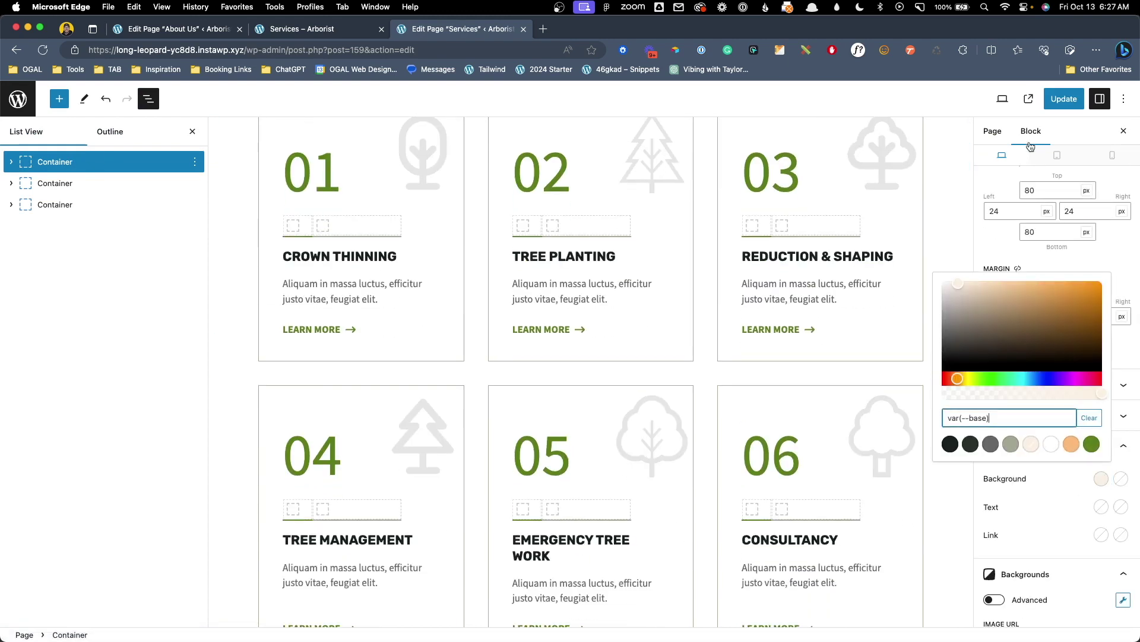
click(1059, 103)
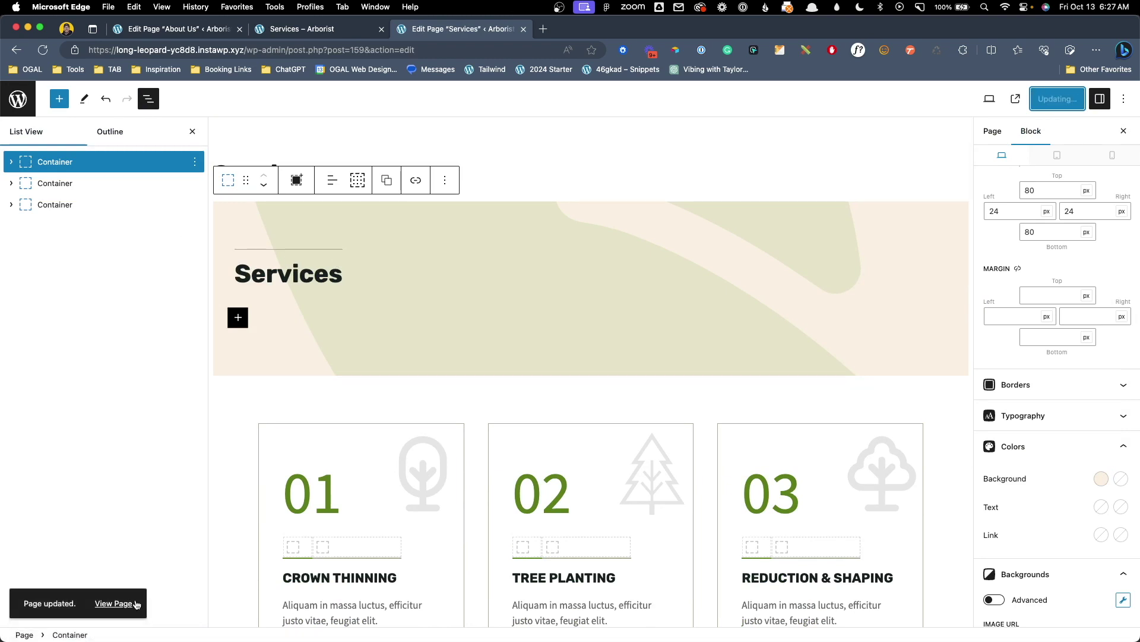
click(113, 604)
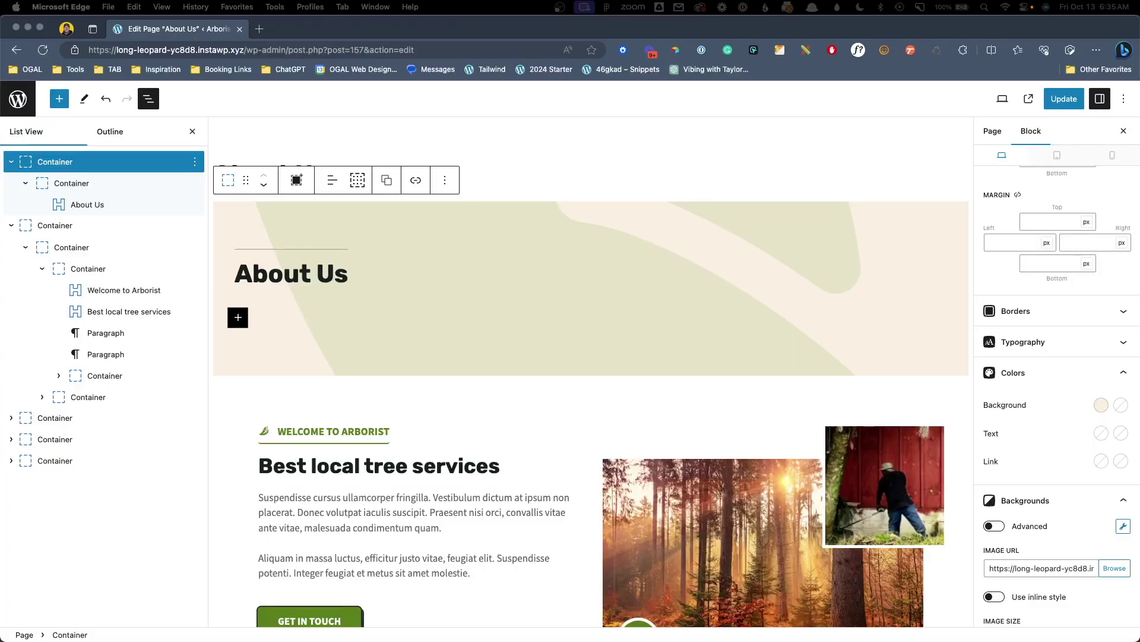
Copy the About Us hero container and go to the GeneratePress Elements list
click(98, 164)
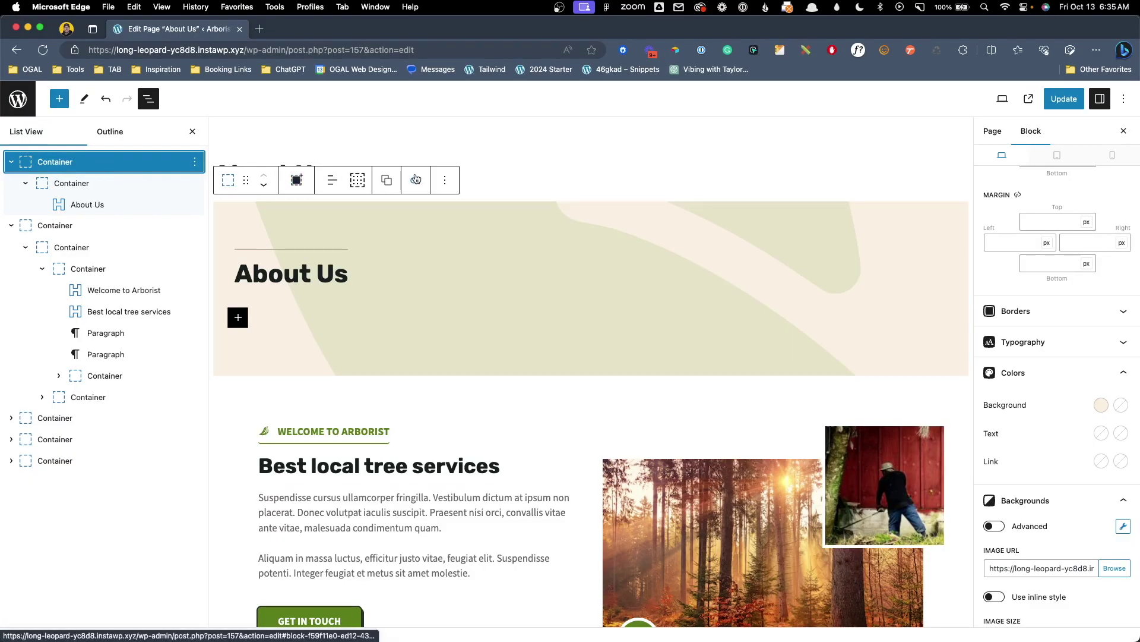
click(445, 179)
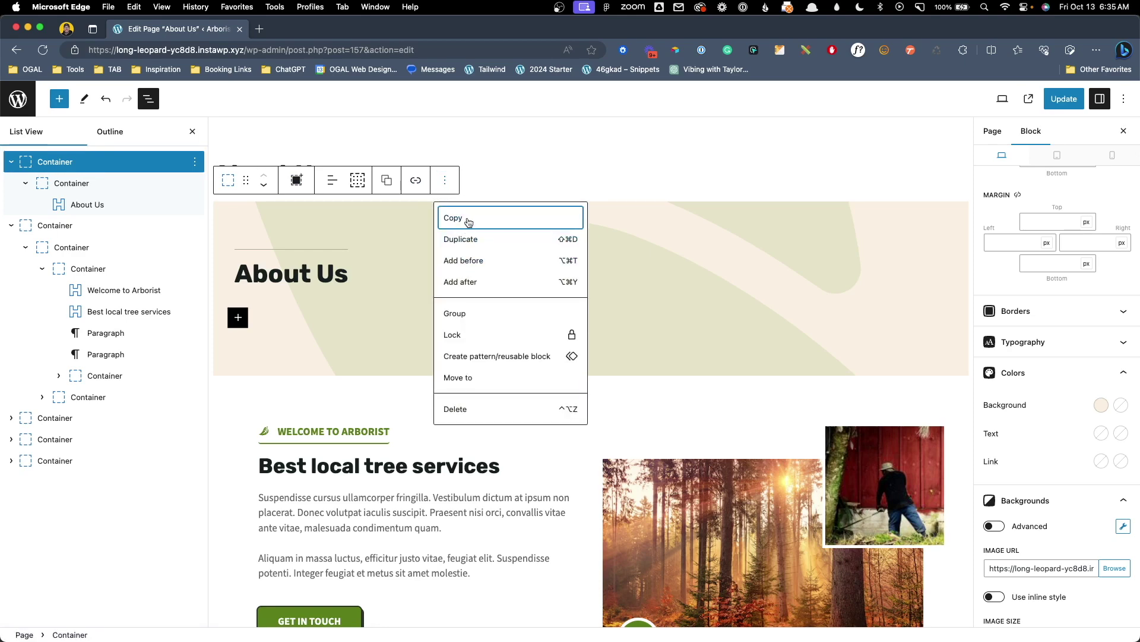
click(469, 220)
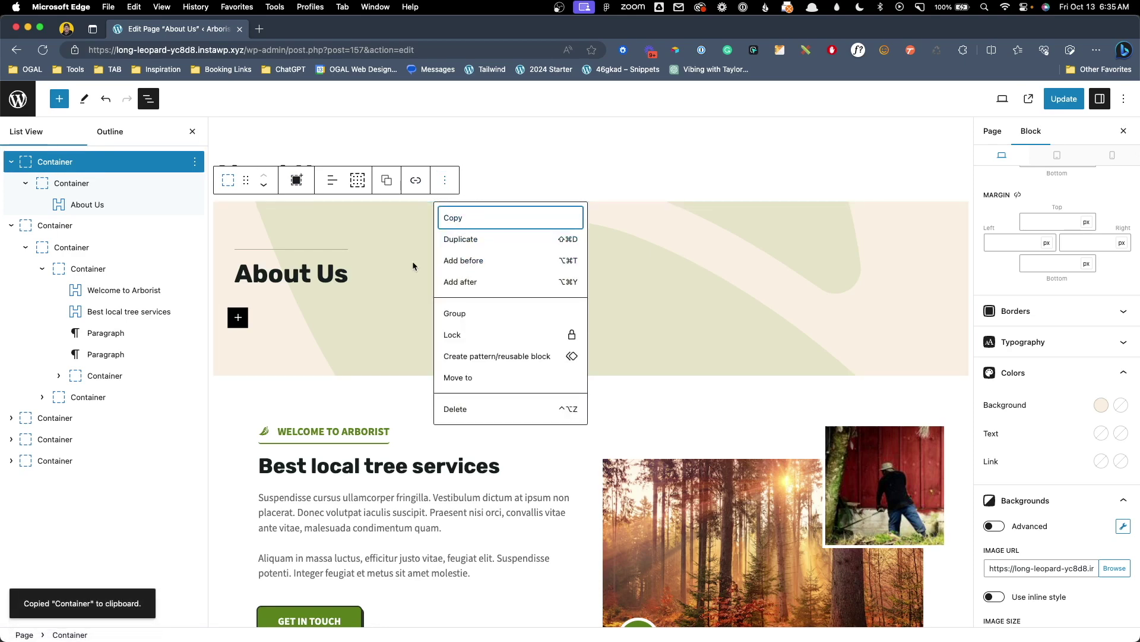
super+click(17, 101)
click(306, 29)
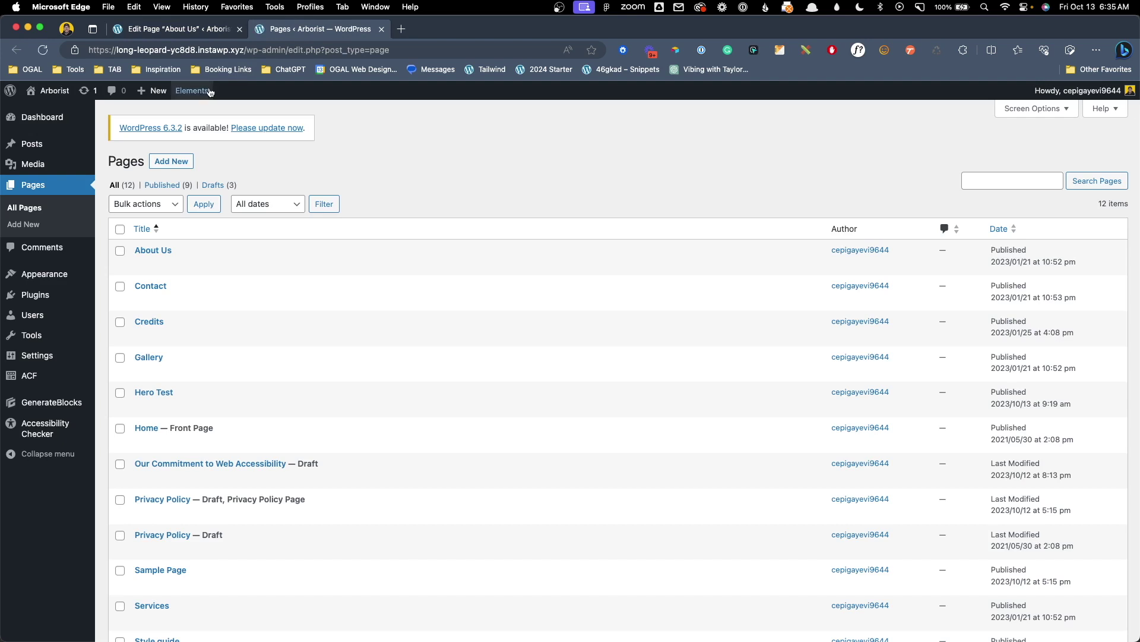
click(208, 90)
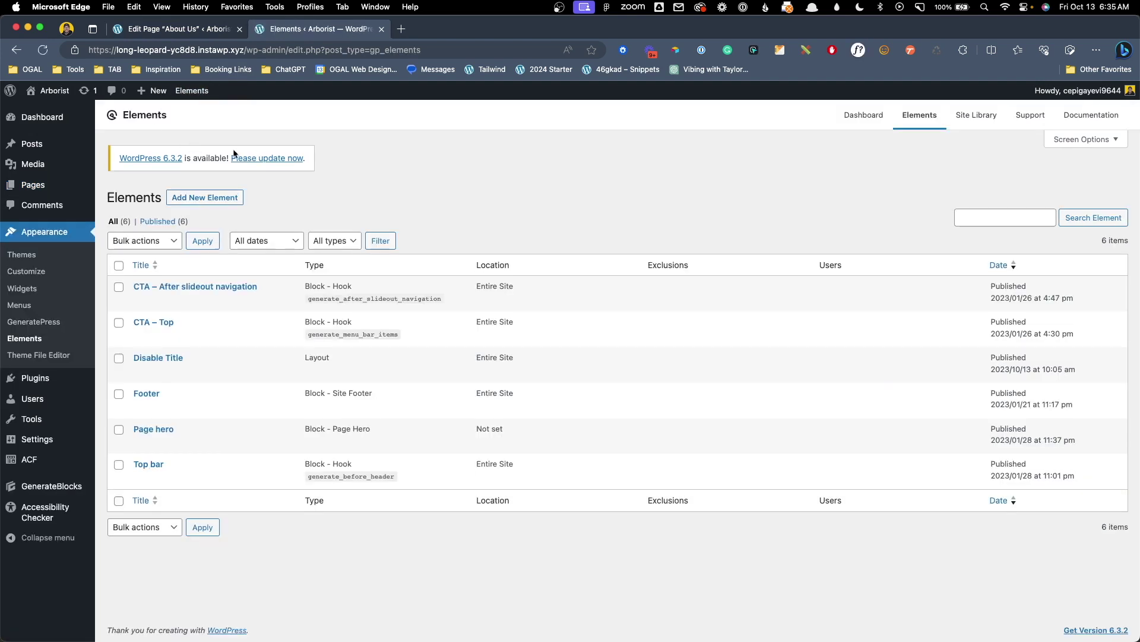
Add a new Block element titled 'Page Hero' and paste the hero container into it
click(236, 197)
click(503, 383)
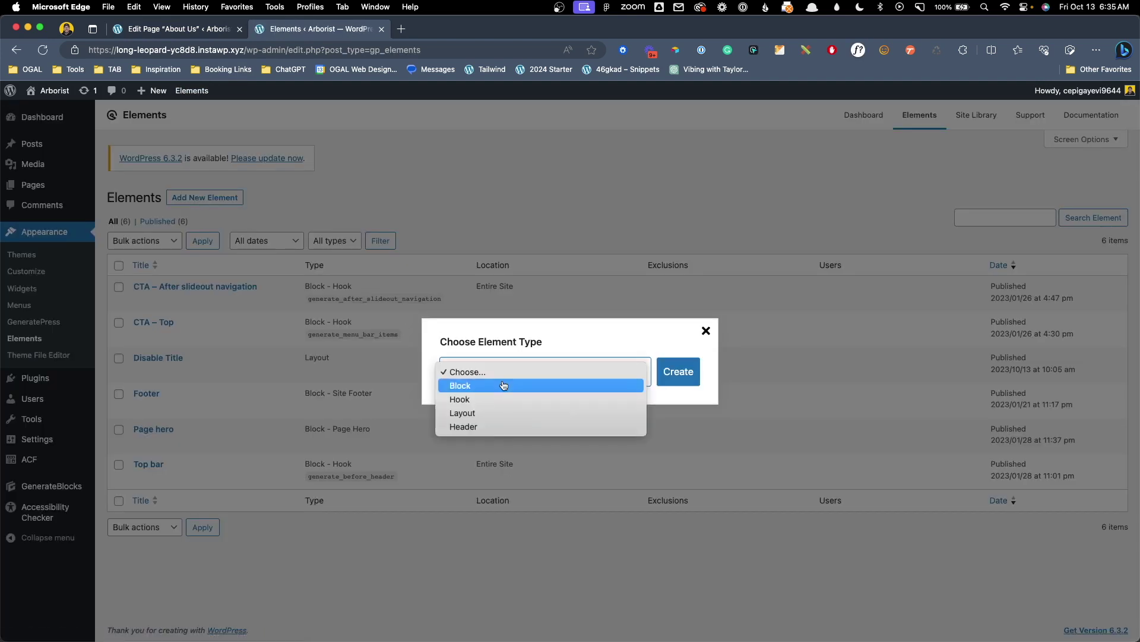
click(502, 385)
click(667, 372)
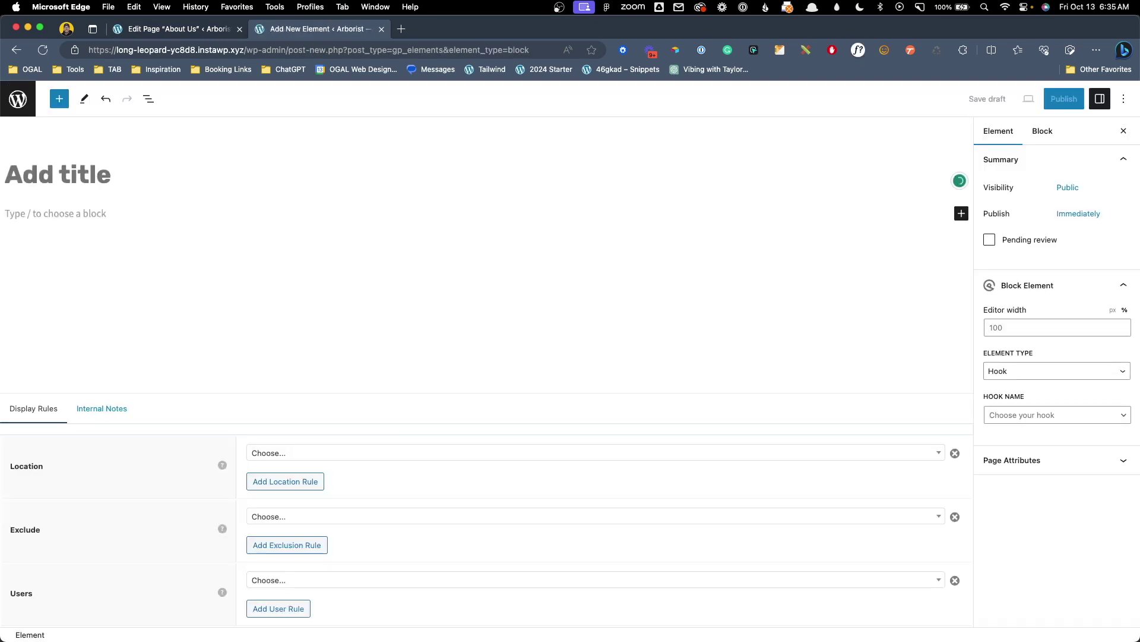
text(Page Hero)
click(36, 208)
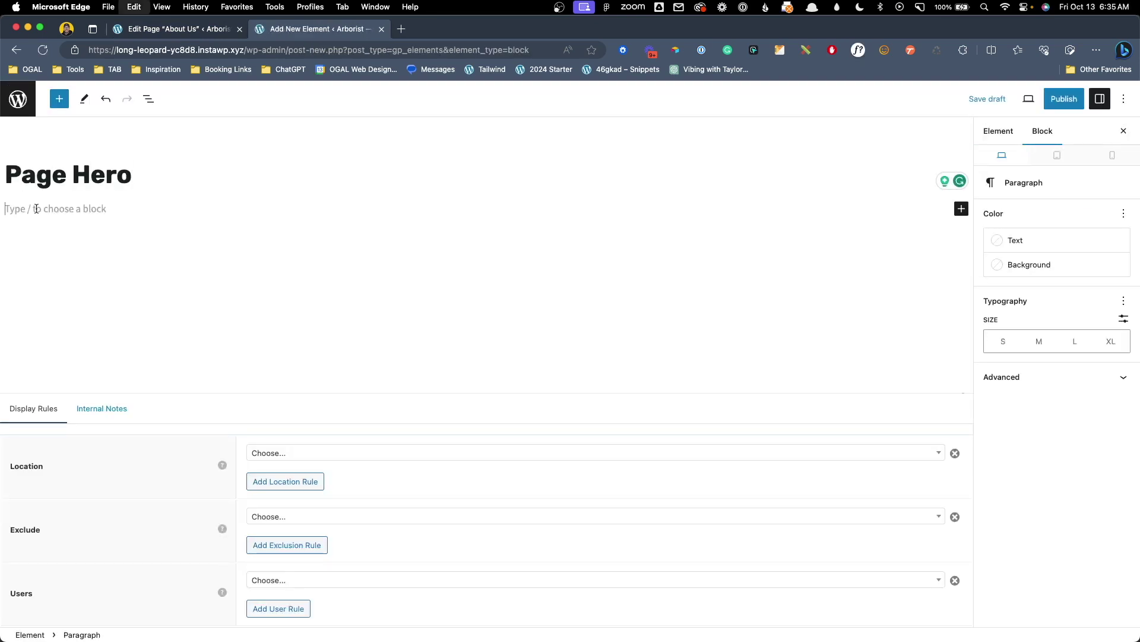
key(super+v)
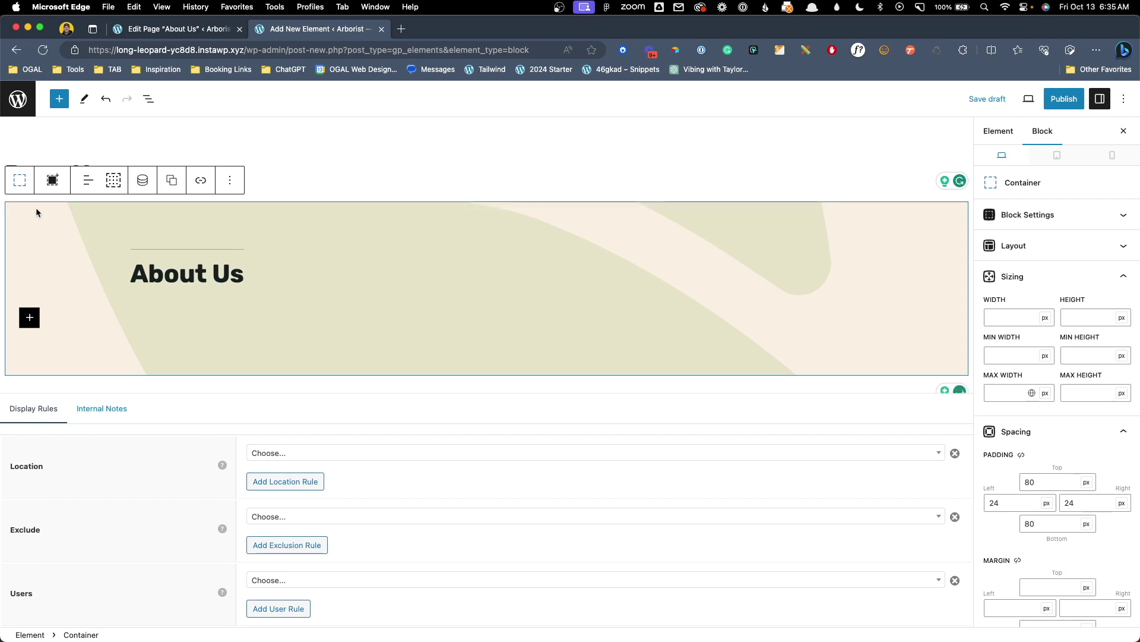
Set the element type to Page Hero, hooked to after_header
click(992, 135)
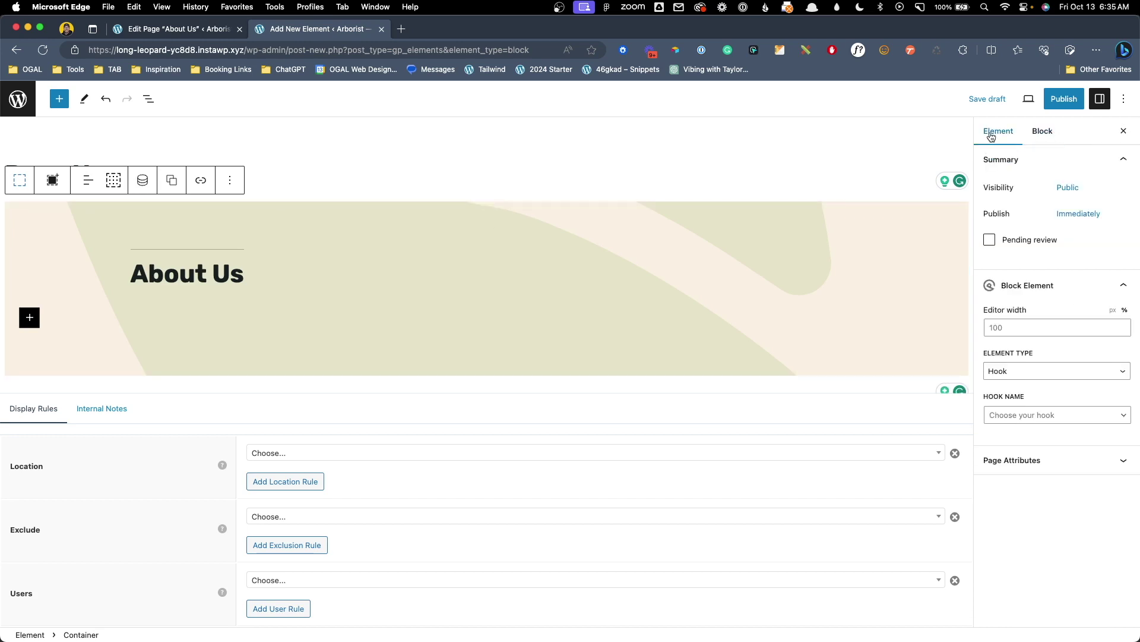
click(1011, 374)
click(1019, 398)
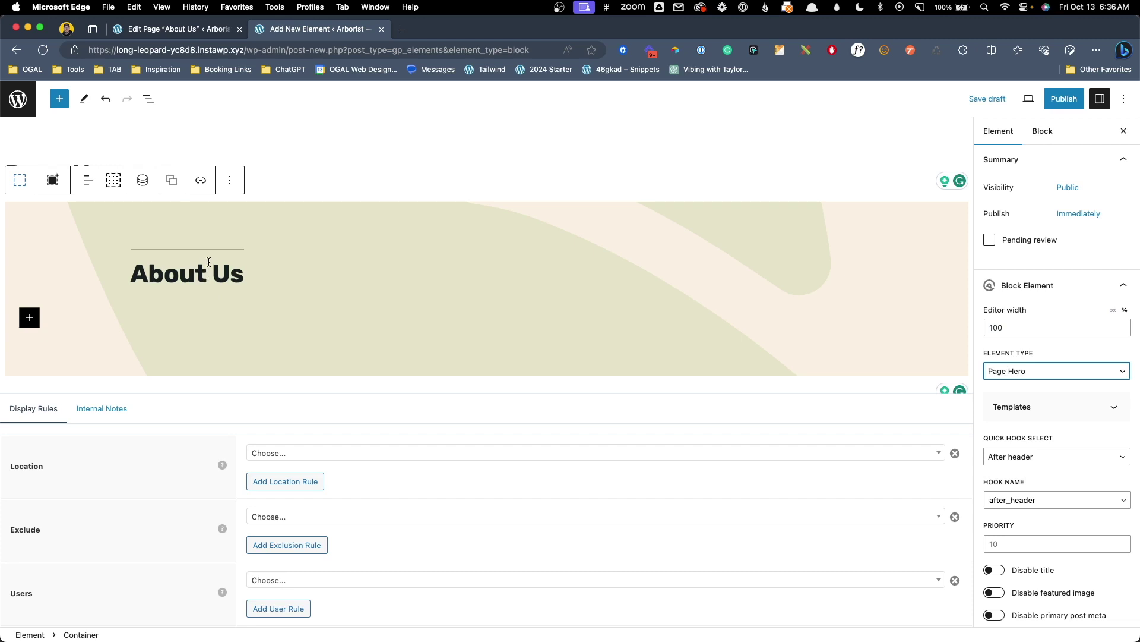
drag(148, 273, 225, 273)
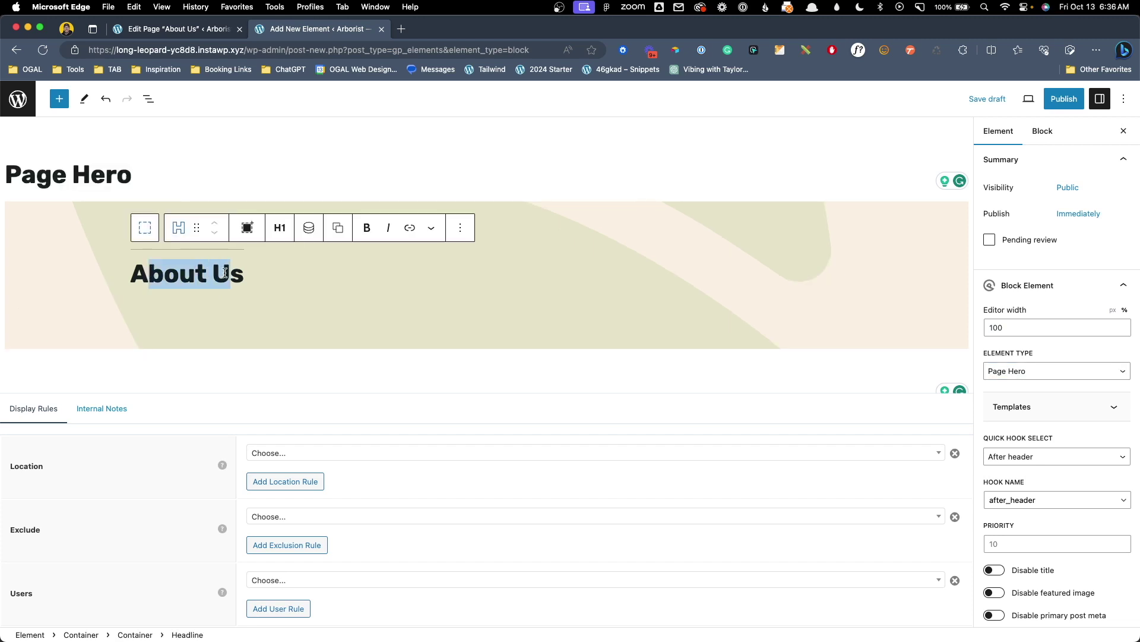
Enable Dynamic Data on the About Us heading with the current post's Title as content source
click(224, 273)
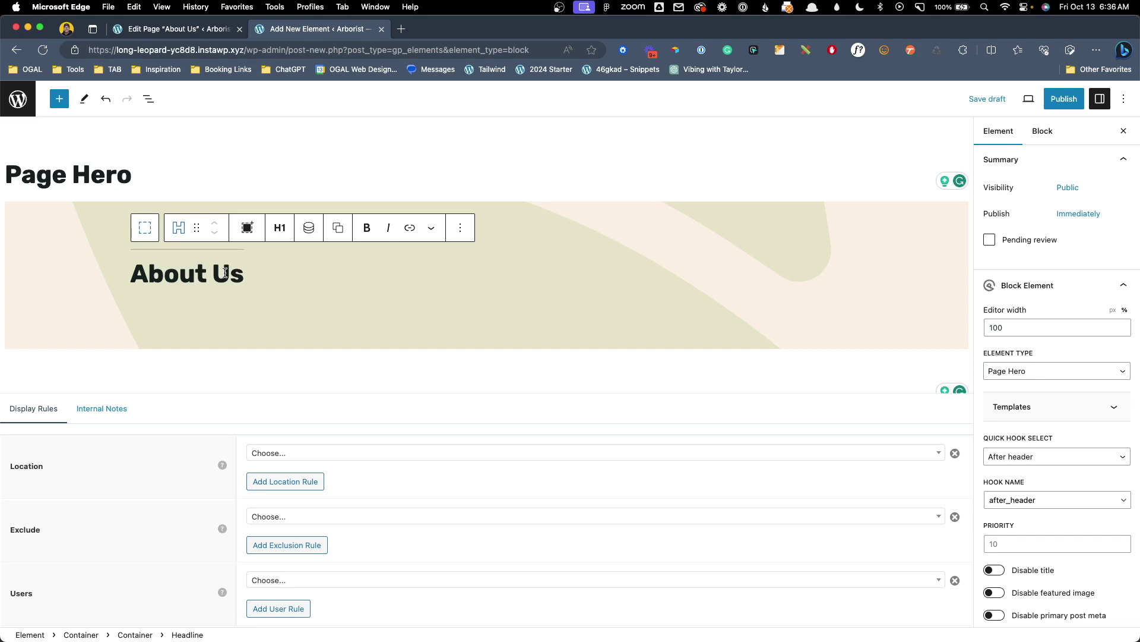
click(146, 273)
click(1042, 132)
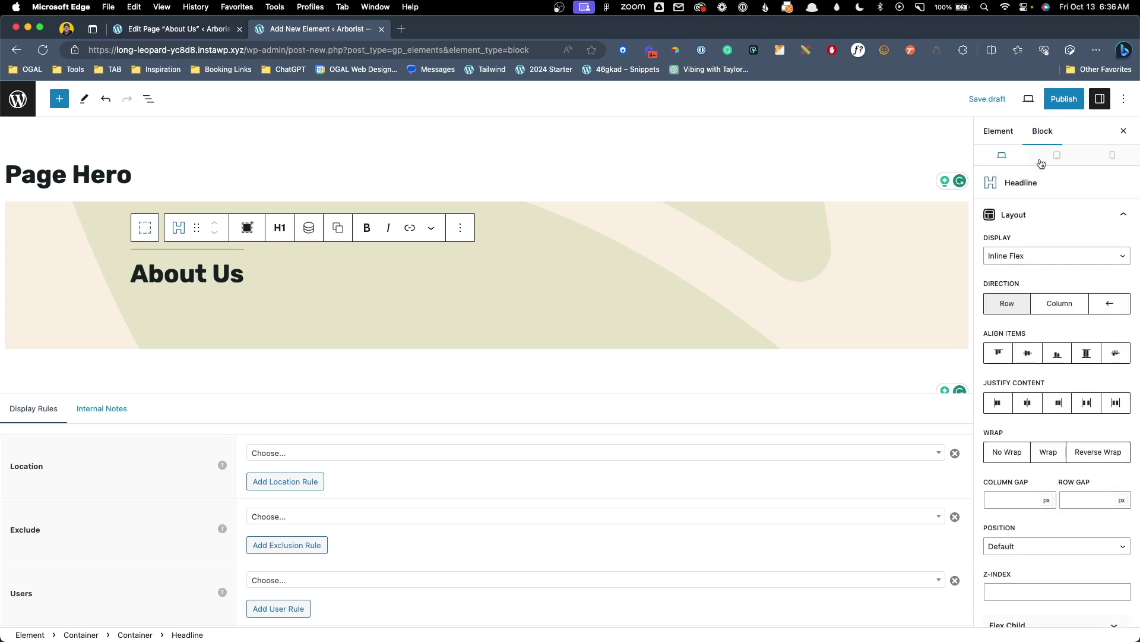
scroll(1036, 380, down, 15)
scroll(1032, 409, down, 3)
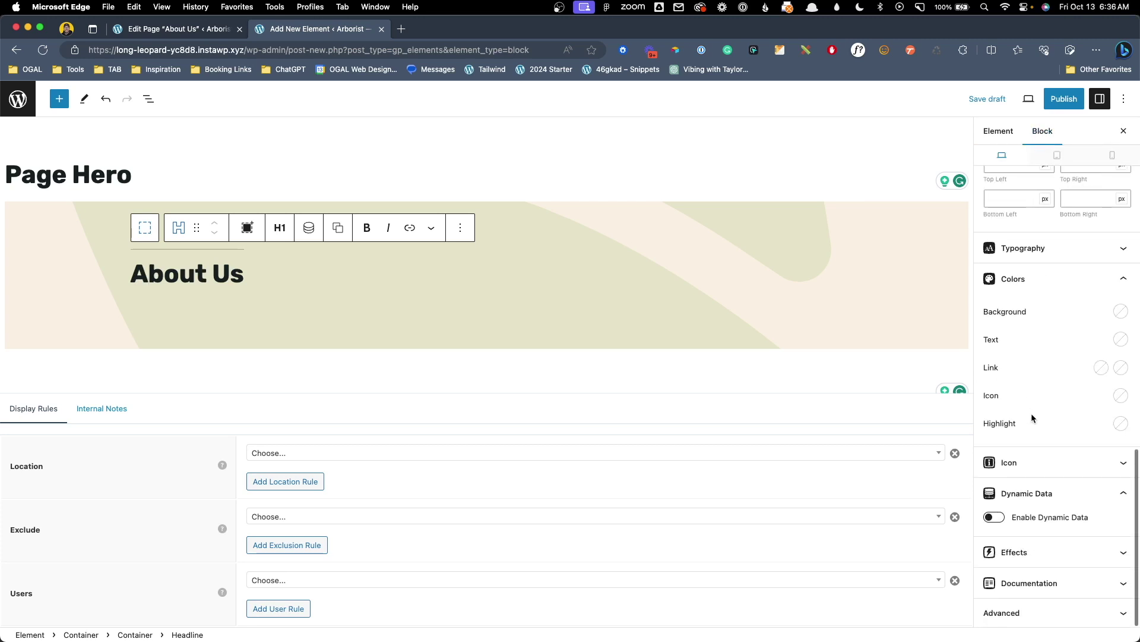
click(995, 518)
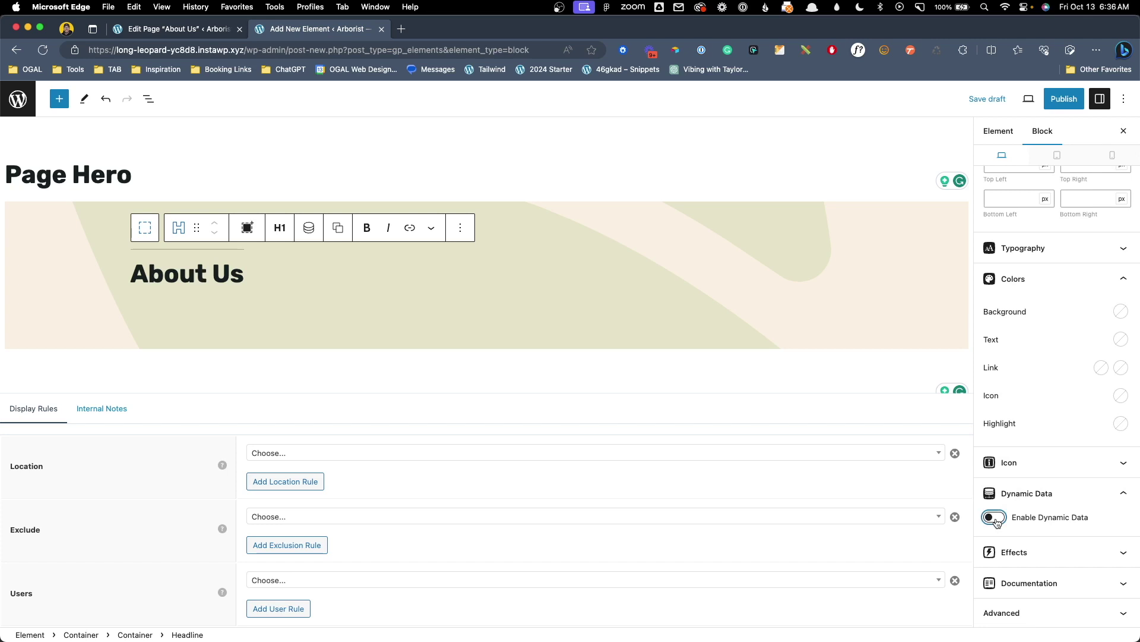
scroll(1022, 476, down, 3)
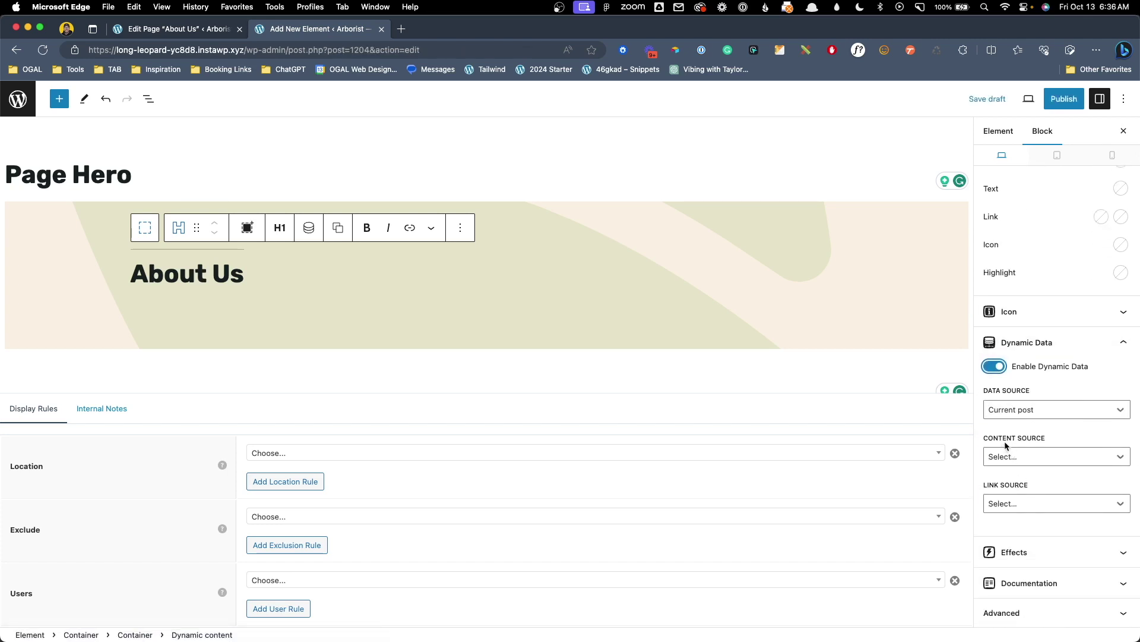
click(1017, 457)
click(1009, 521)
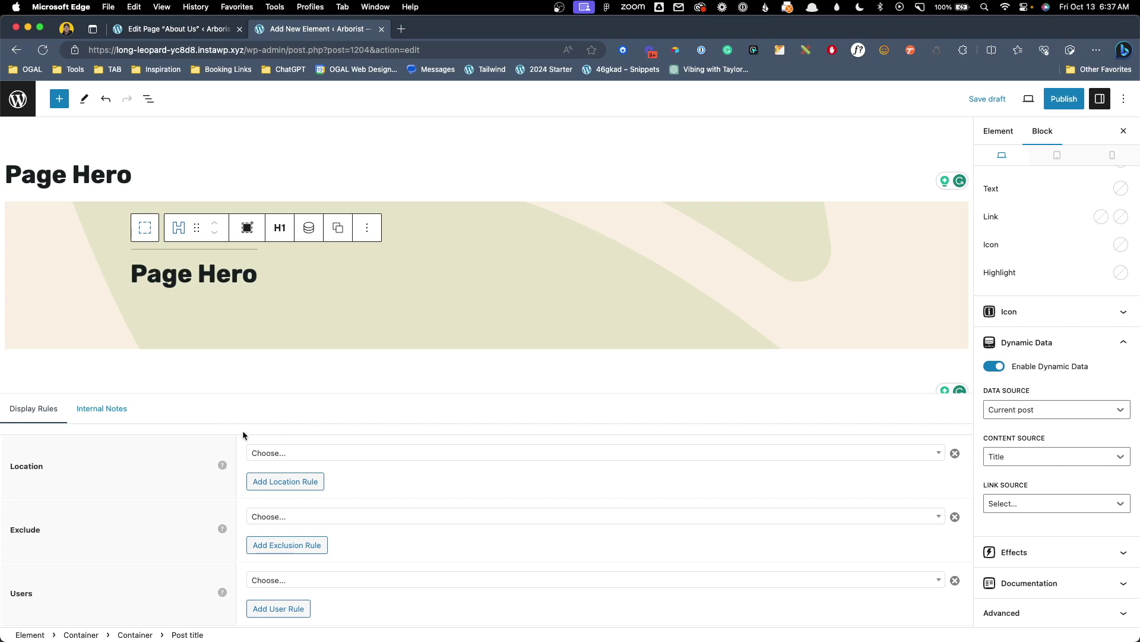
Set the hero's display location to Entire Site, excluding the Front Page
click(275, 457)
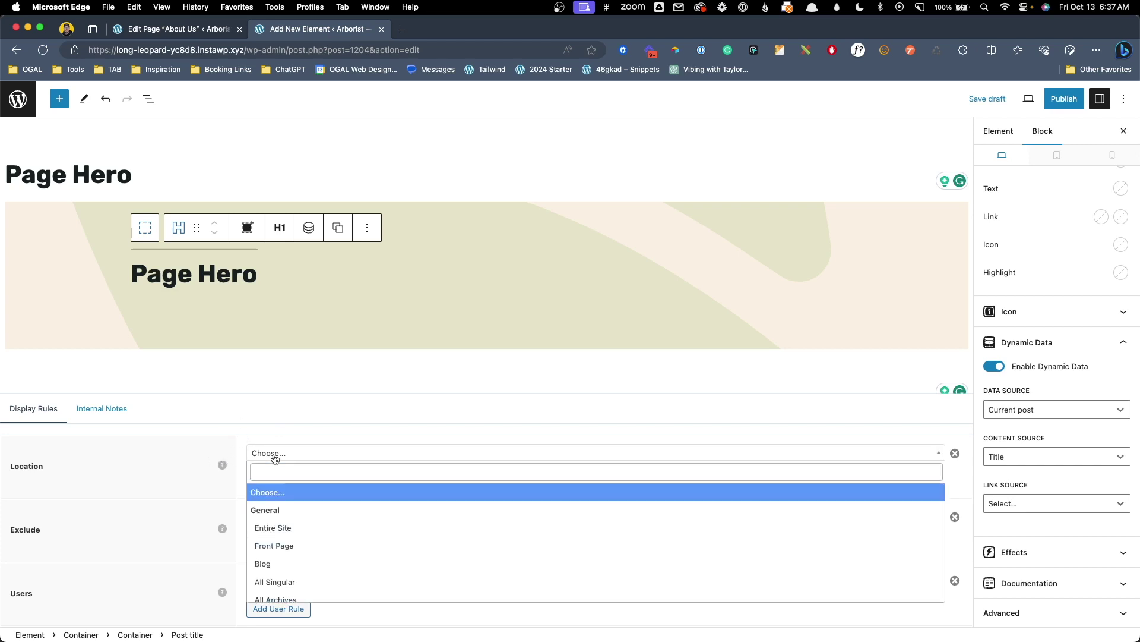
click(294, 528)
click(284, 516)
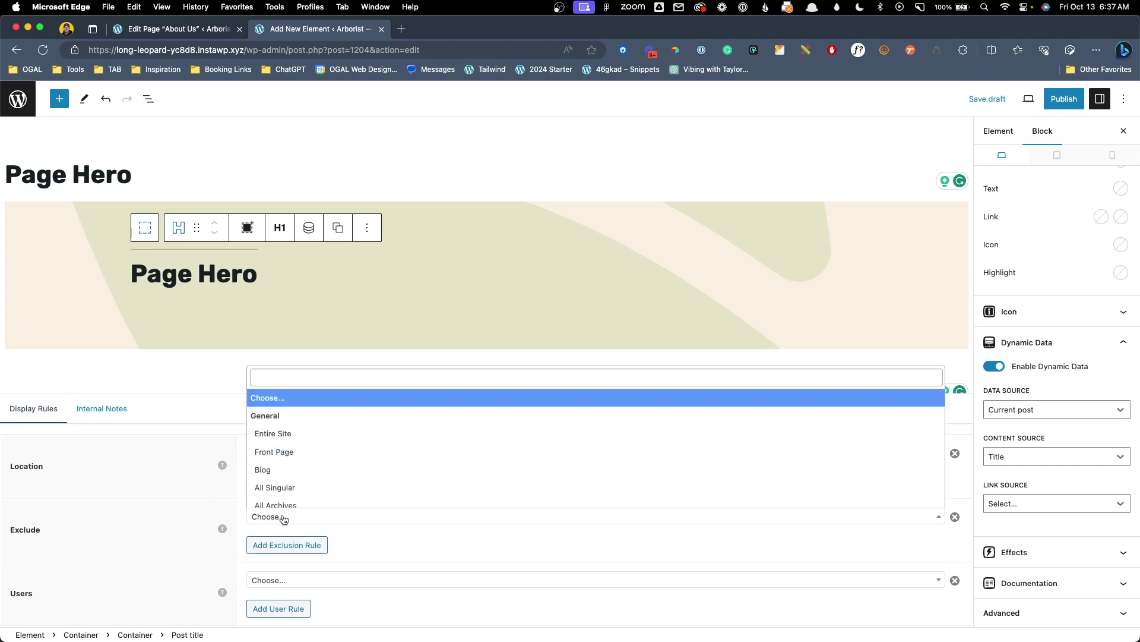
click(276, 452)
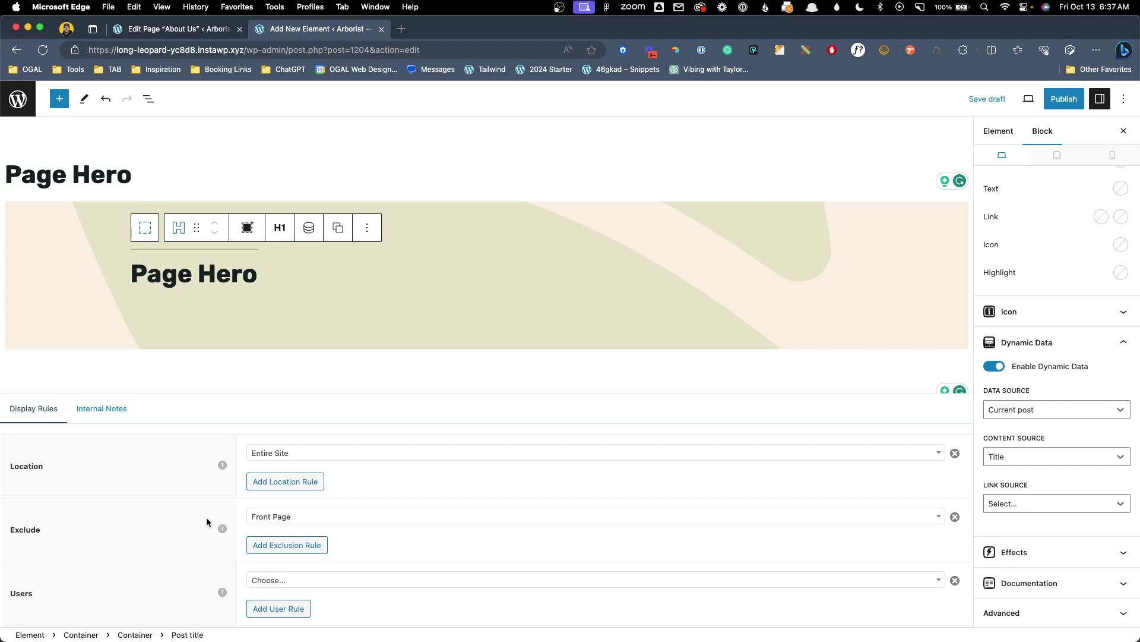
Publish the Page Hero element and view the live About Us page
click(1061, 100)
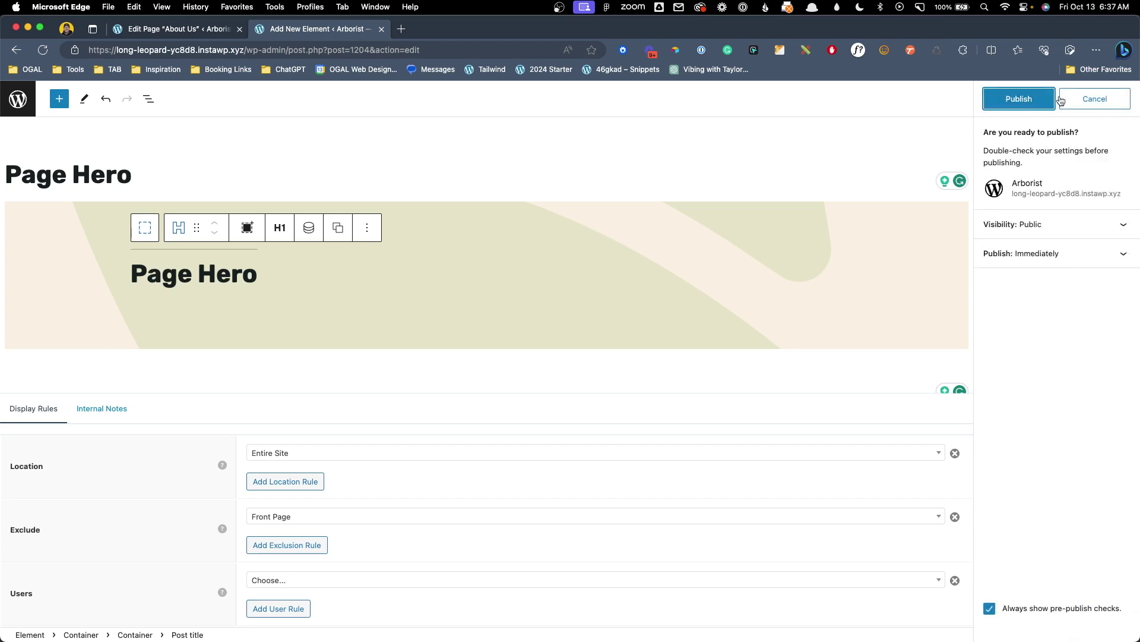
click(1019, 99)
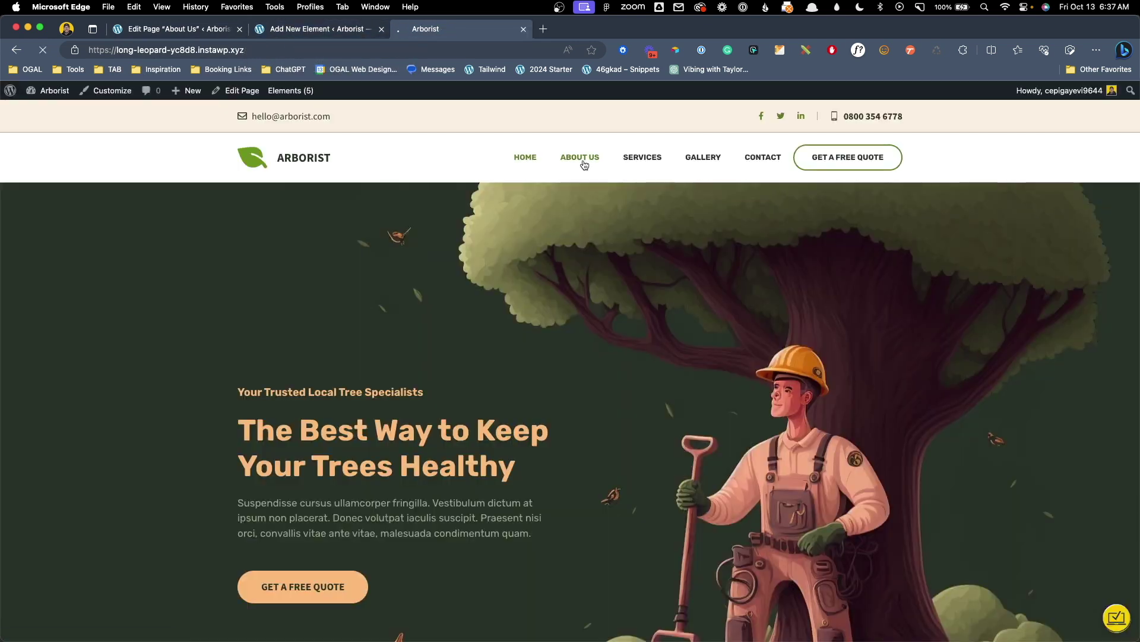
click(582, 158)
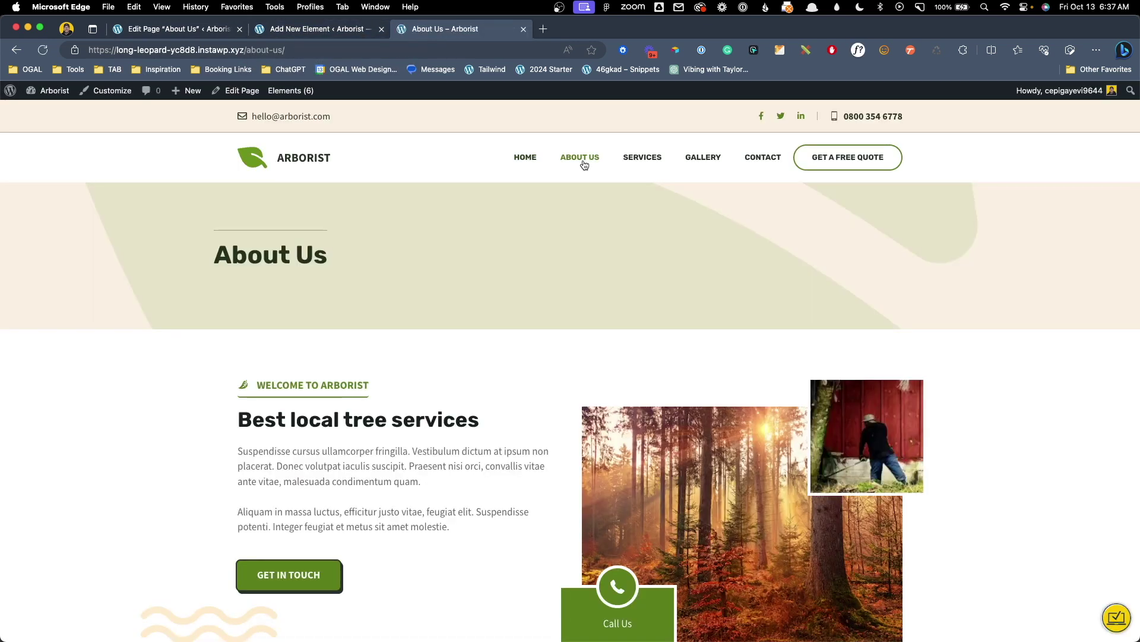
Check the hero titles on the live Services and Gallery pages, then return to the element editor
click(642, 156)
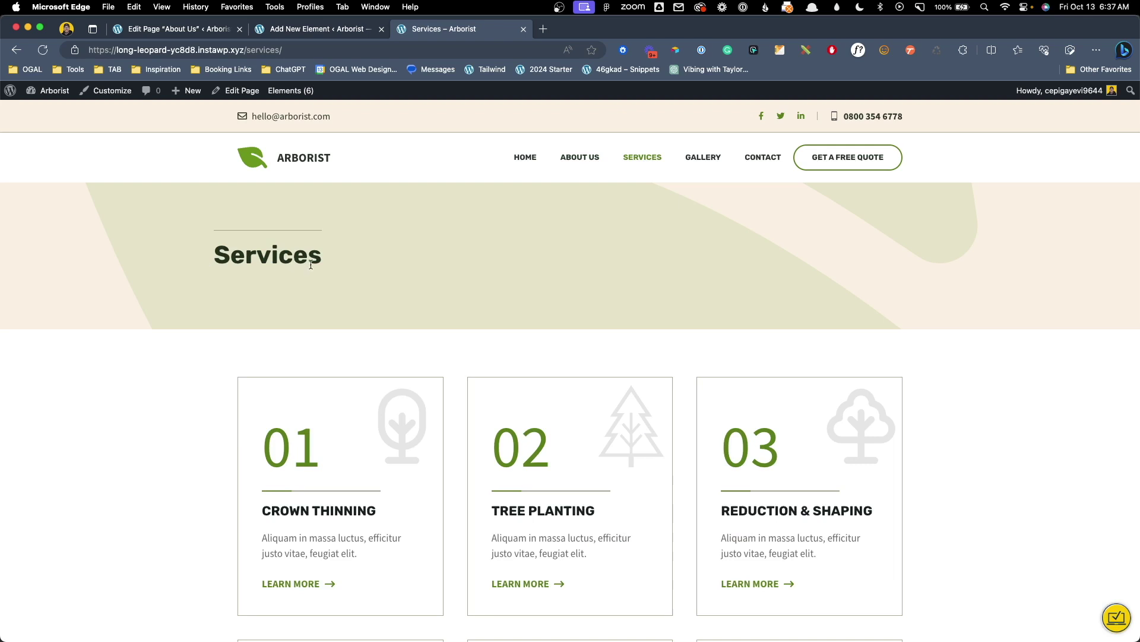
click(707, 164)
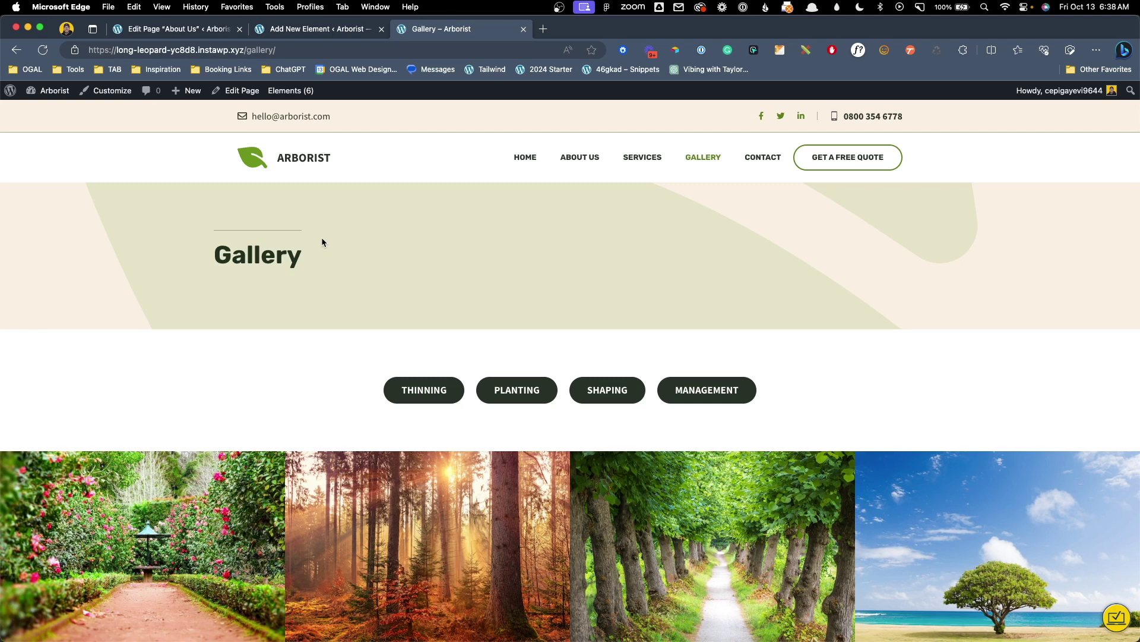
click(306, 27)
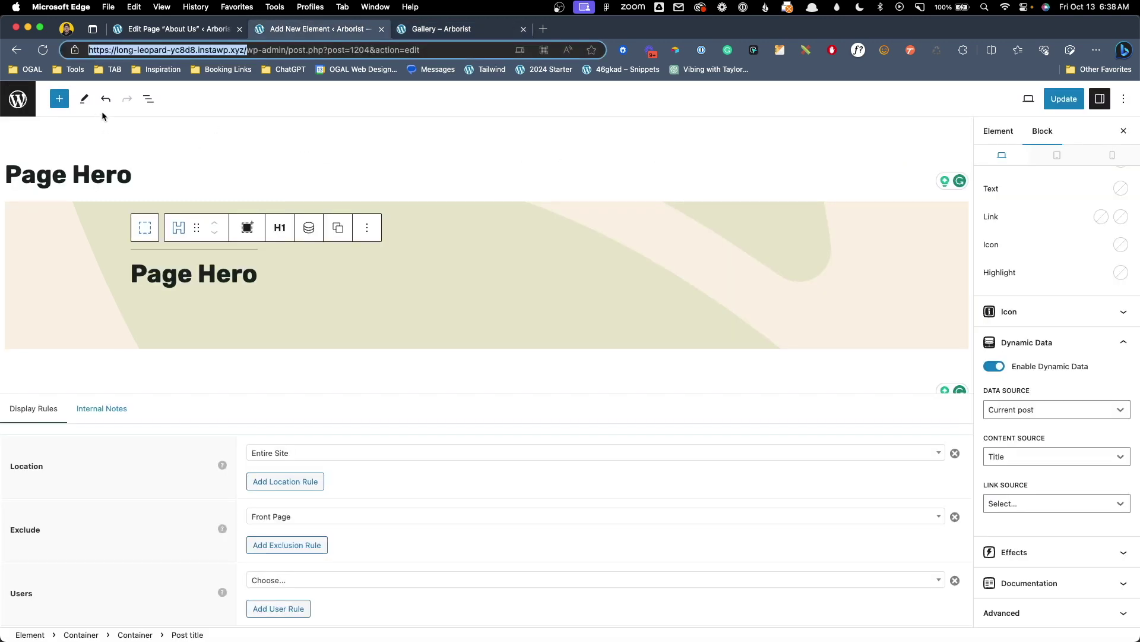
Clear the outer hero container's beige background colour and update the Page Hero element
click(148, 99)
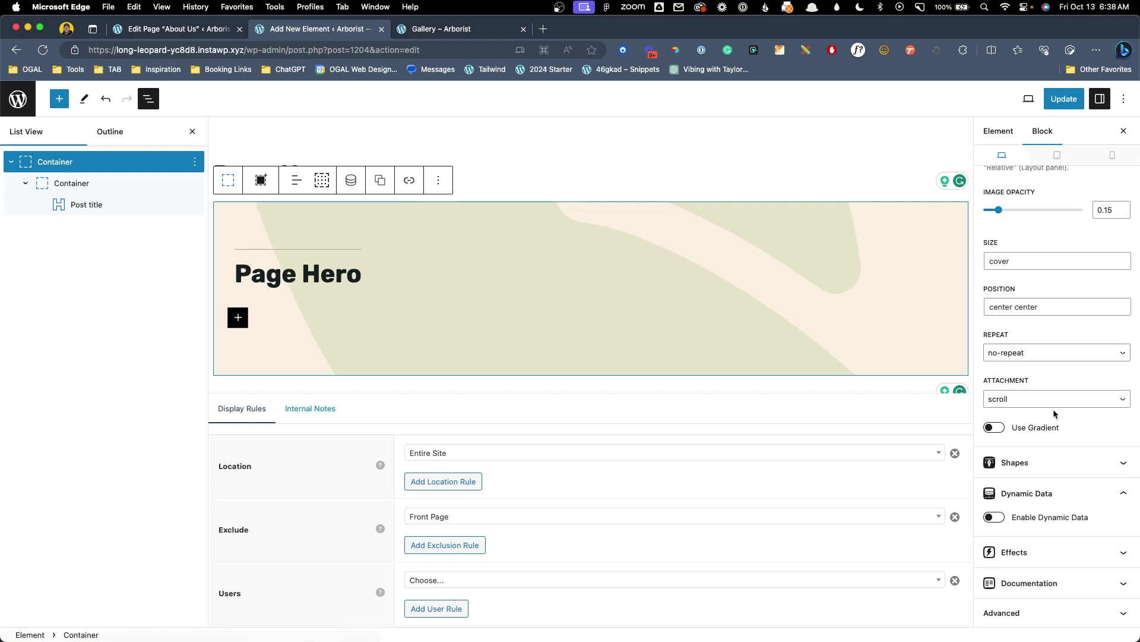
scroll(986, 326, up, 5)
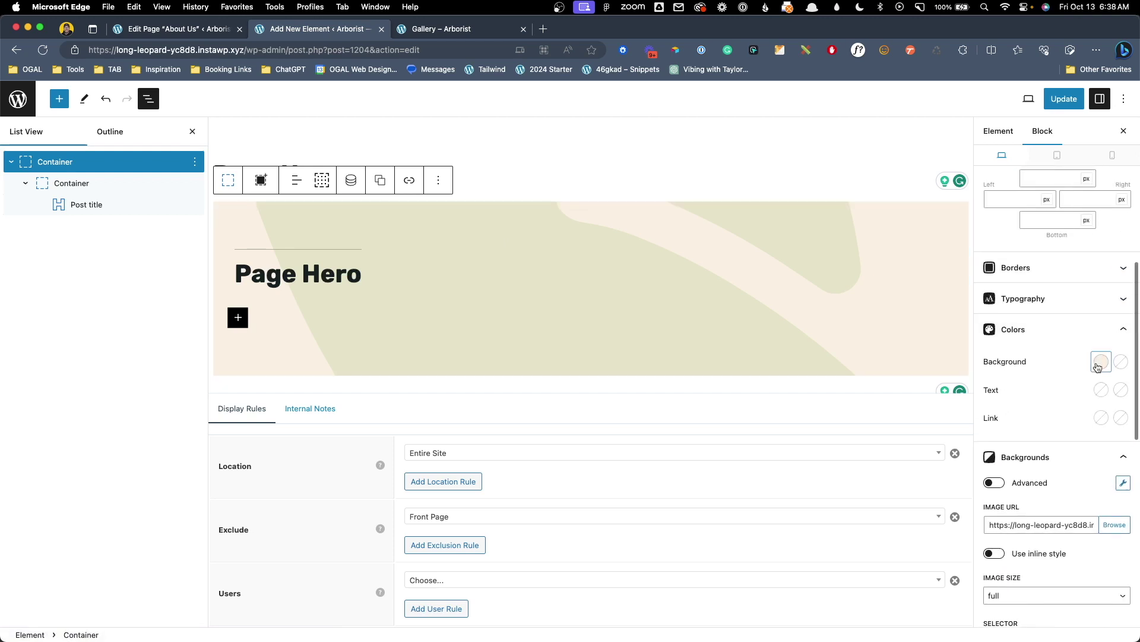
click(1097, 367)
click(1090, 299)
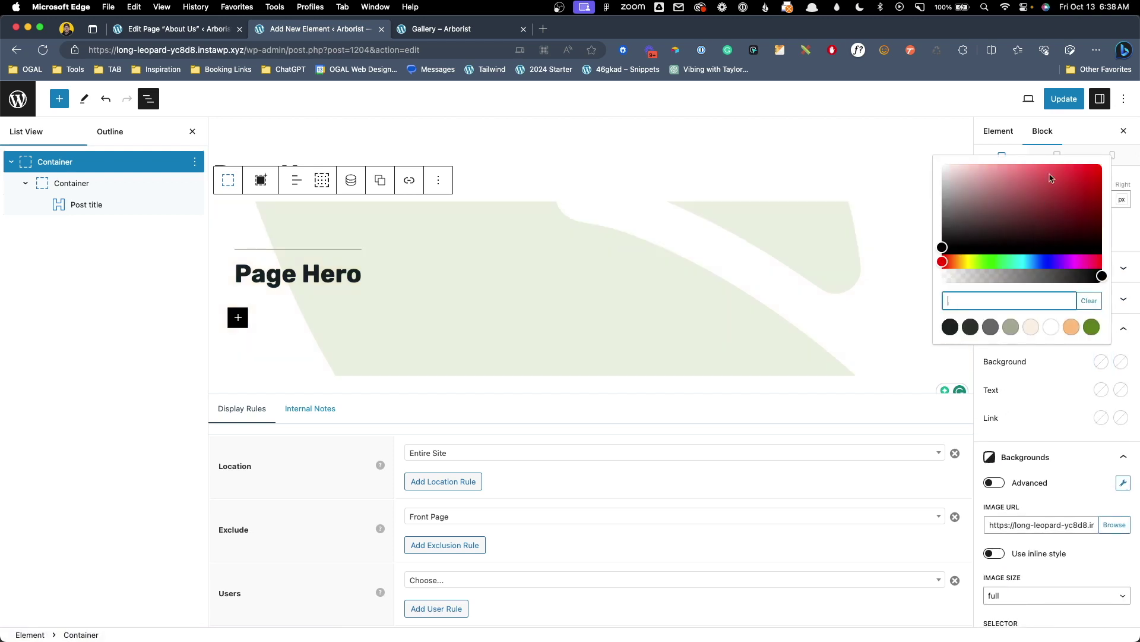
click(1072, 104)
Reload the live Gallery page and check the lighter hero on Services and About Us
click(472, 33)
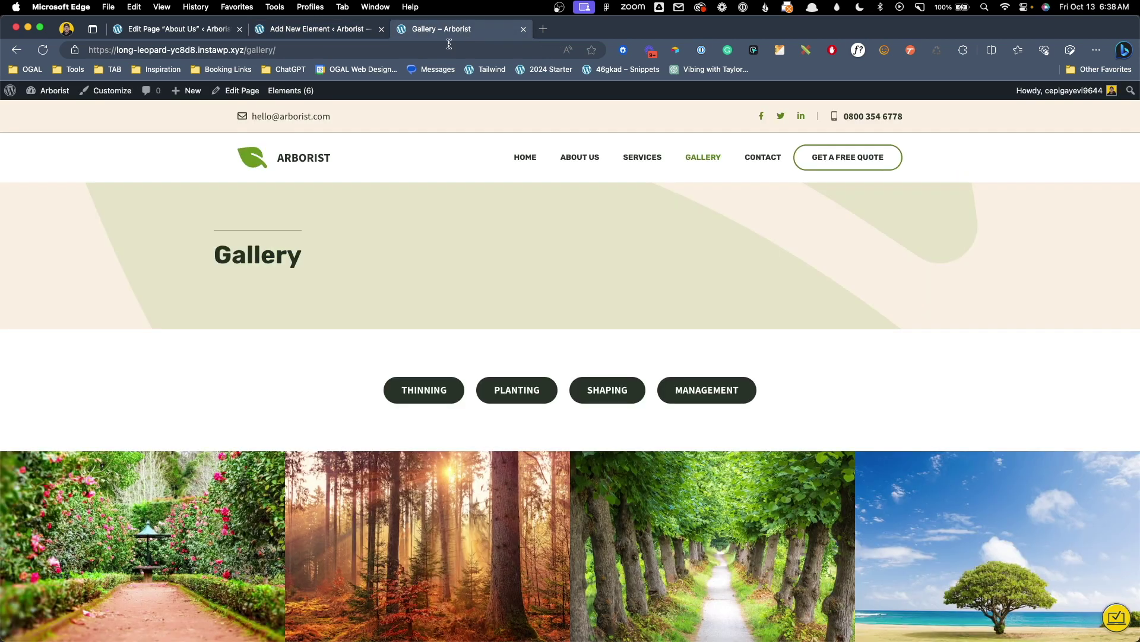
key(super+r)
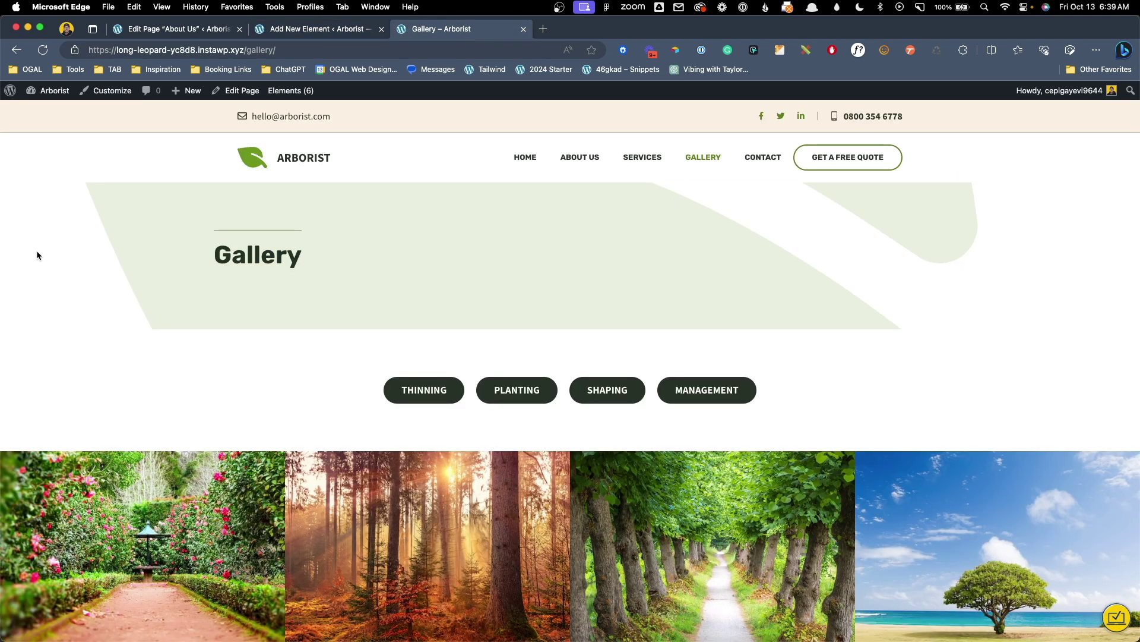
click(650, 158)
click(592, 159)
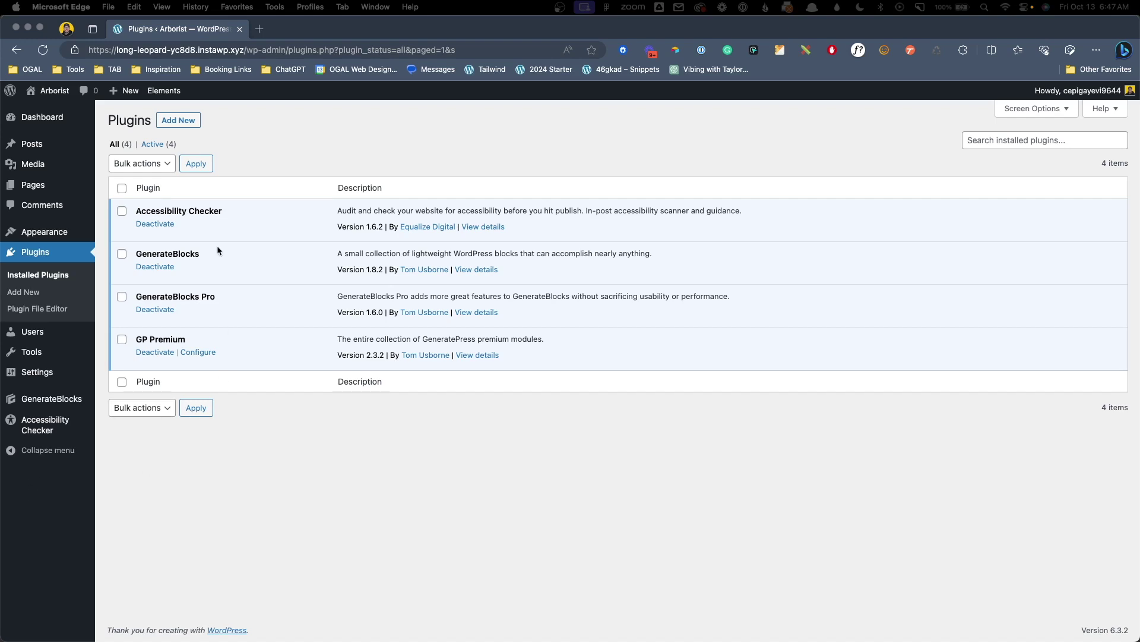
Search the plugin directory for 'advanced custom fields' and install the ACF plugin
click(189, 124)
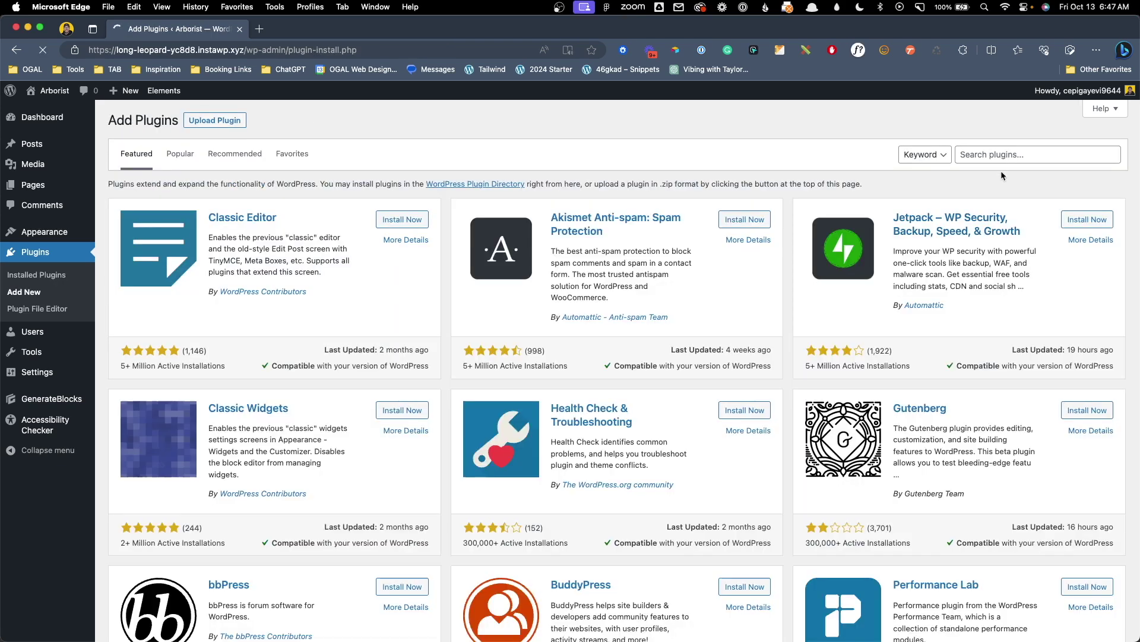
click(1003, 162)
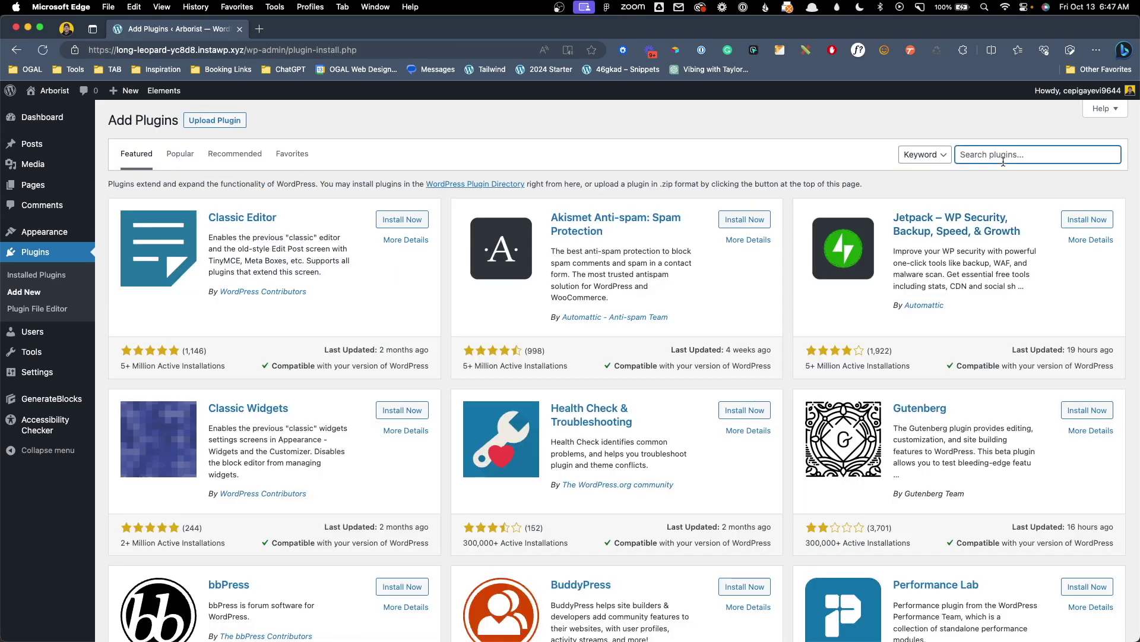
text(advanced custom fields)
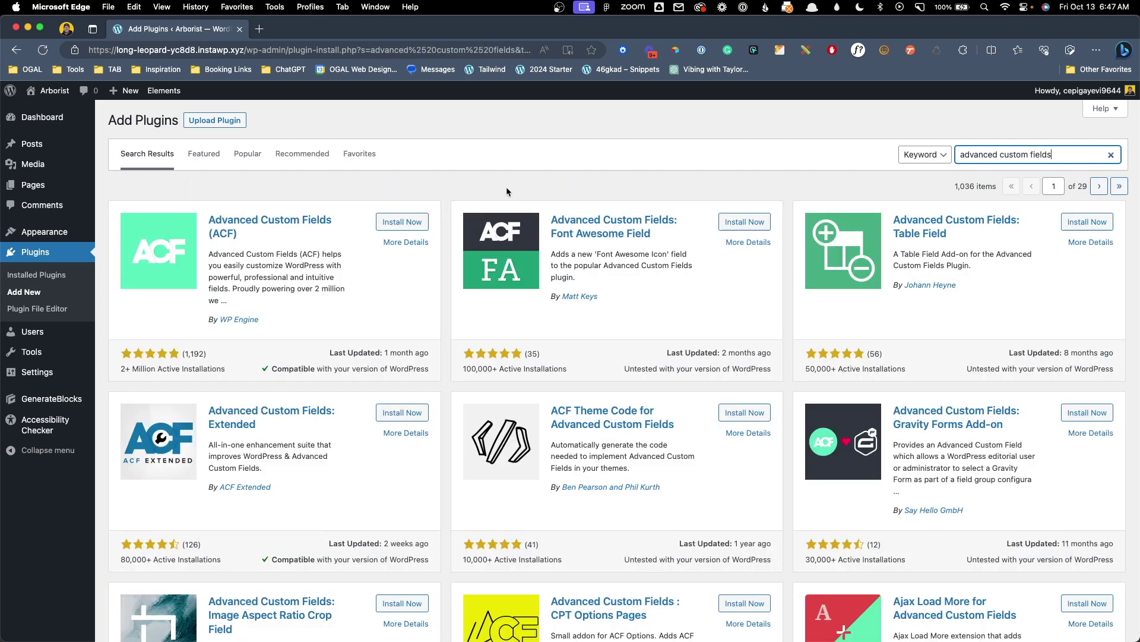
click(414, 222)
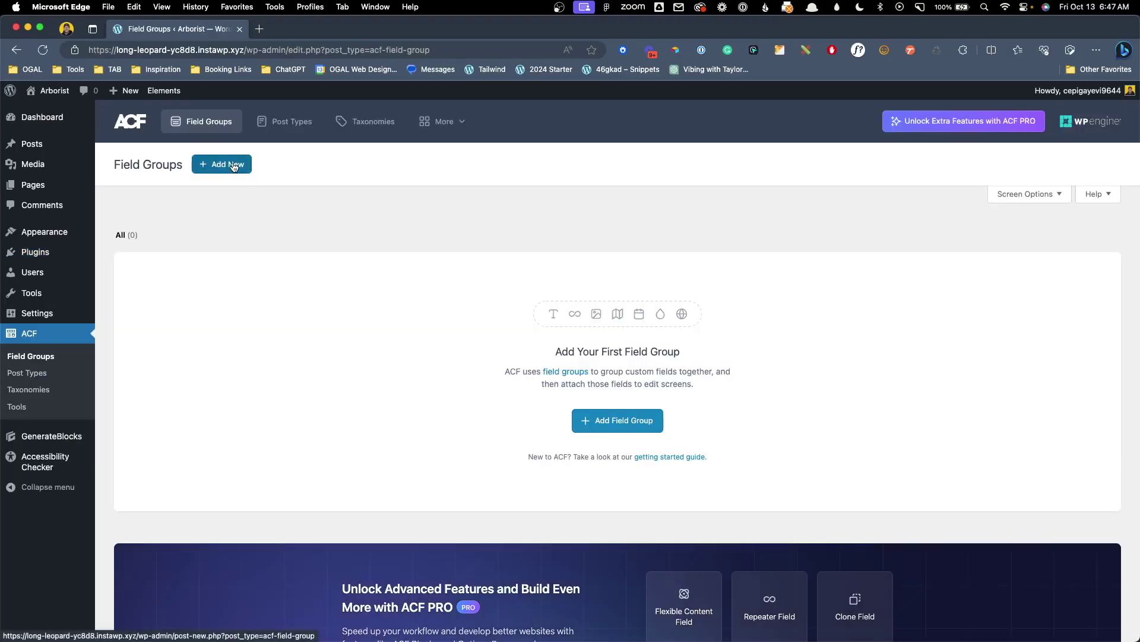
Start a new field group titled 'Page Hero' with a Primary Headline text field
click(234, 167)
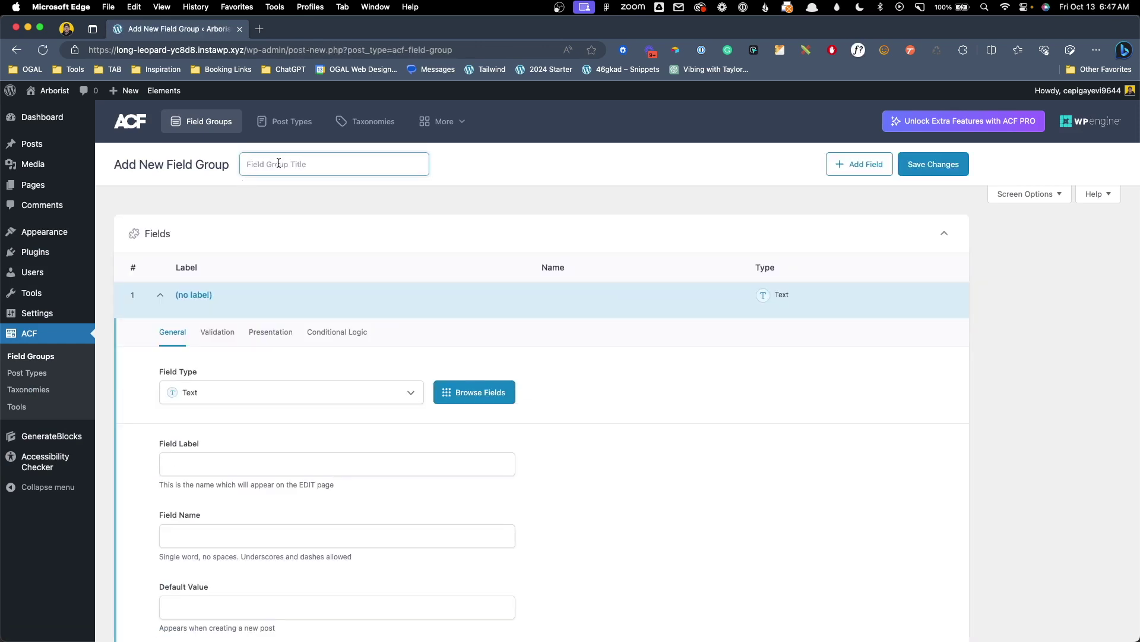
text(Page Hero)
scroll(383, 247, down, 3)
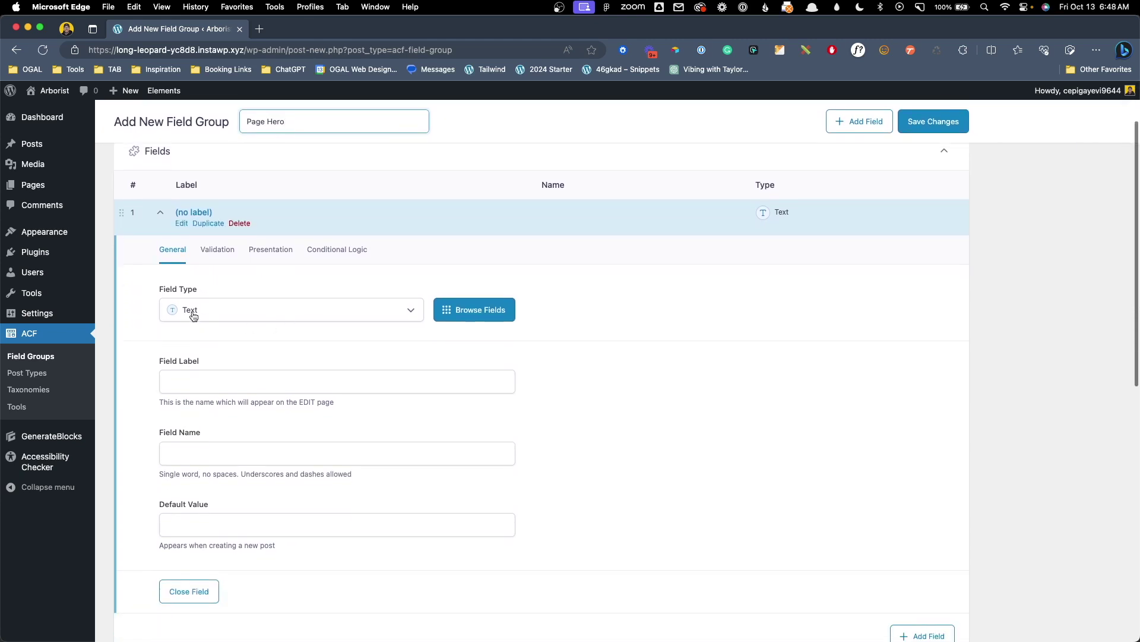
click(201, 384)
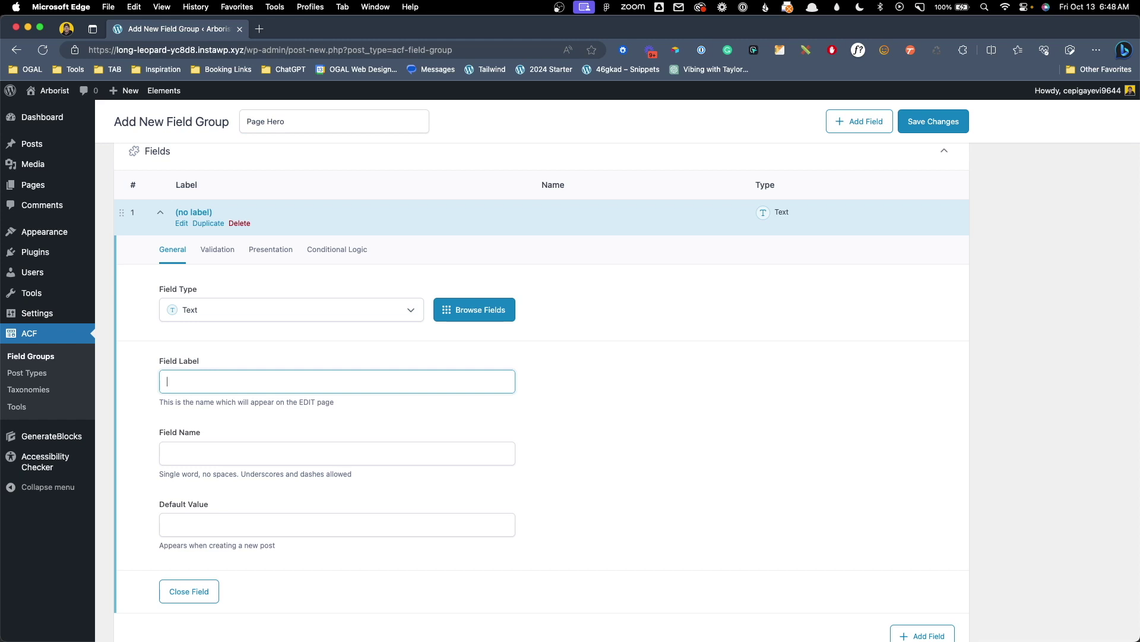
text(Primary Headline)
key(Tab)
scroll(159, 434, down, 1)
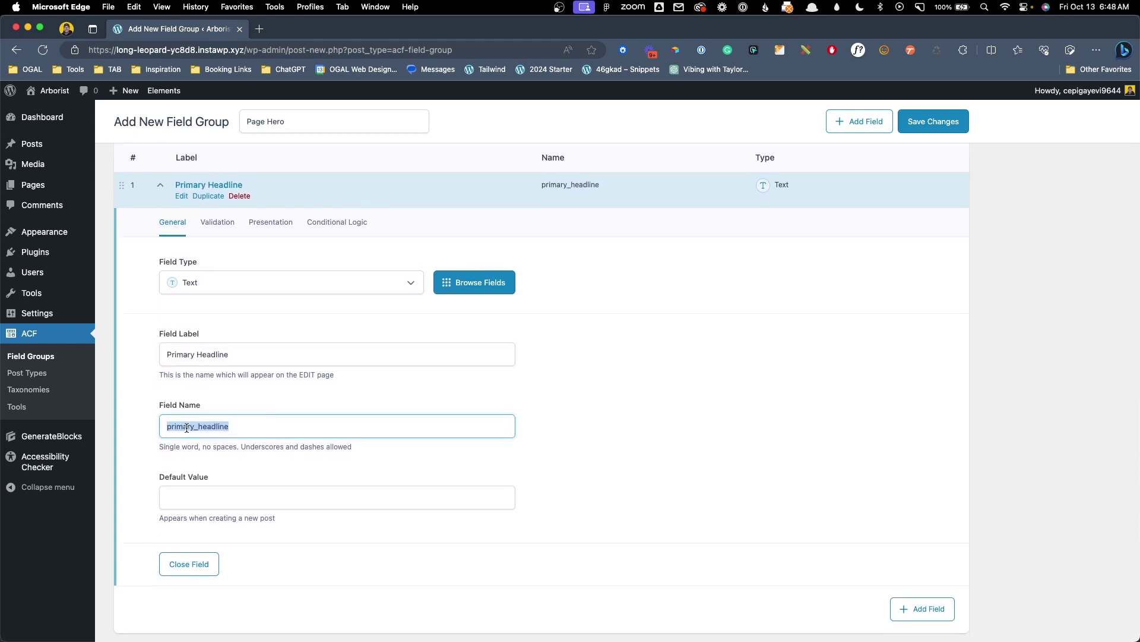
scroll(623, 401, down, 5)
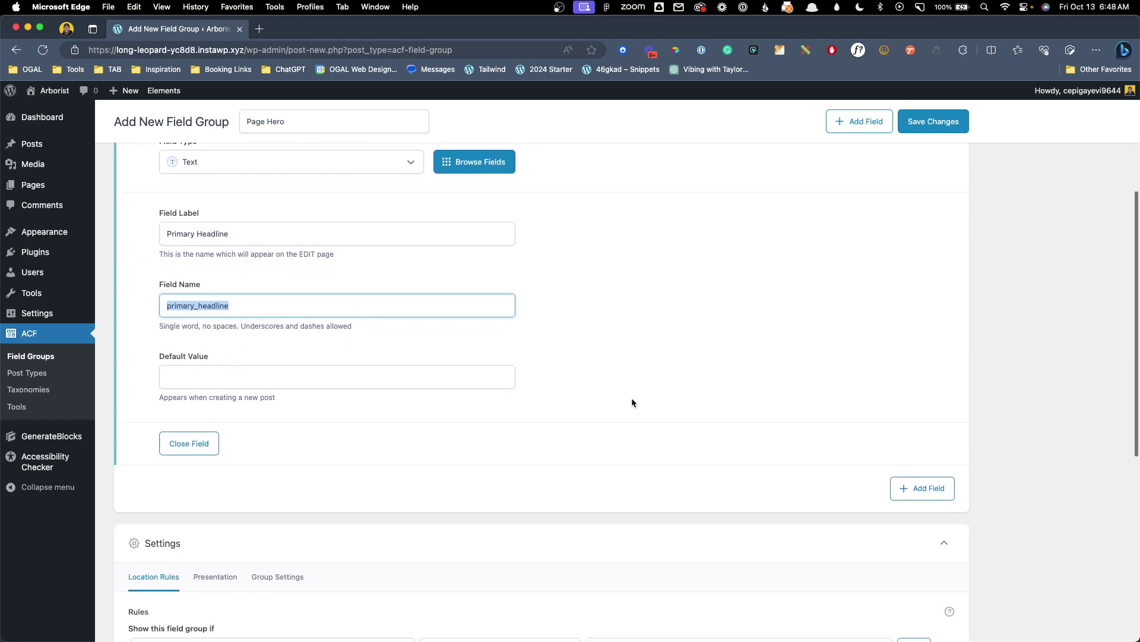
Add a second text field named Sub Headline
click(921, 415)
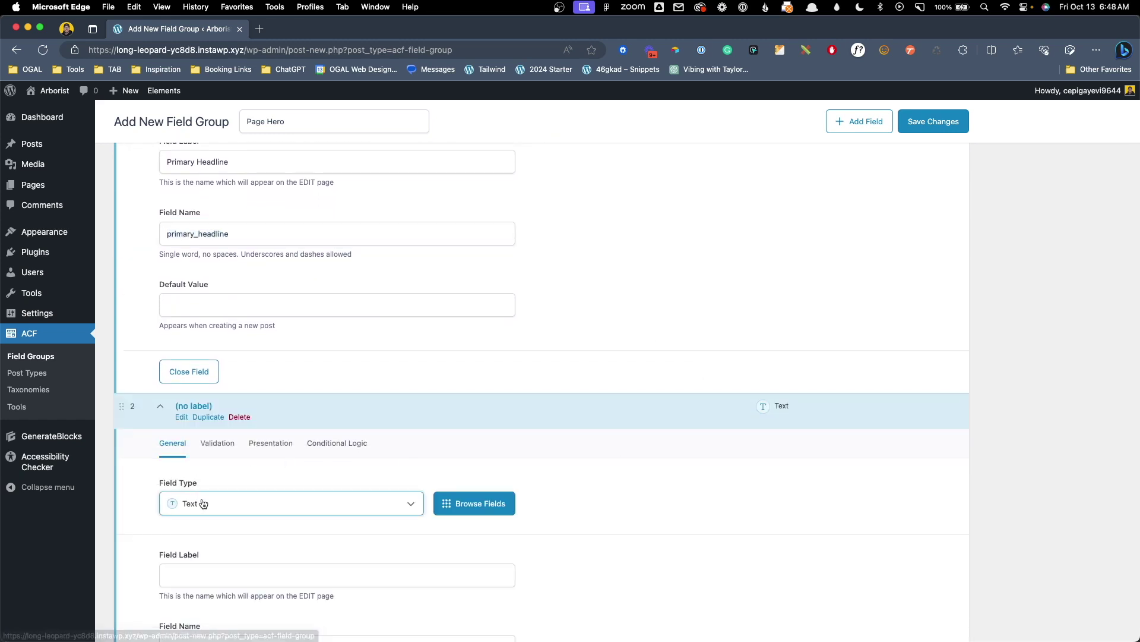
scroll(262, 497, down, 1)
scroll(261, 496, down, 3)
click(189, 456)
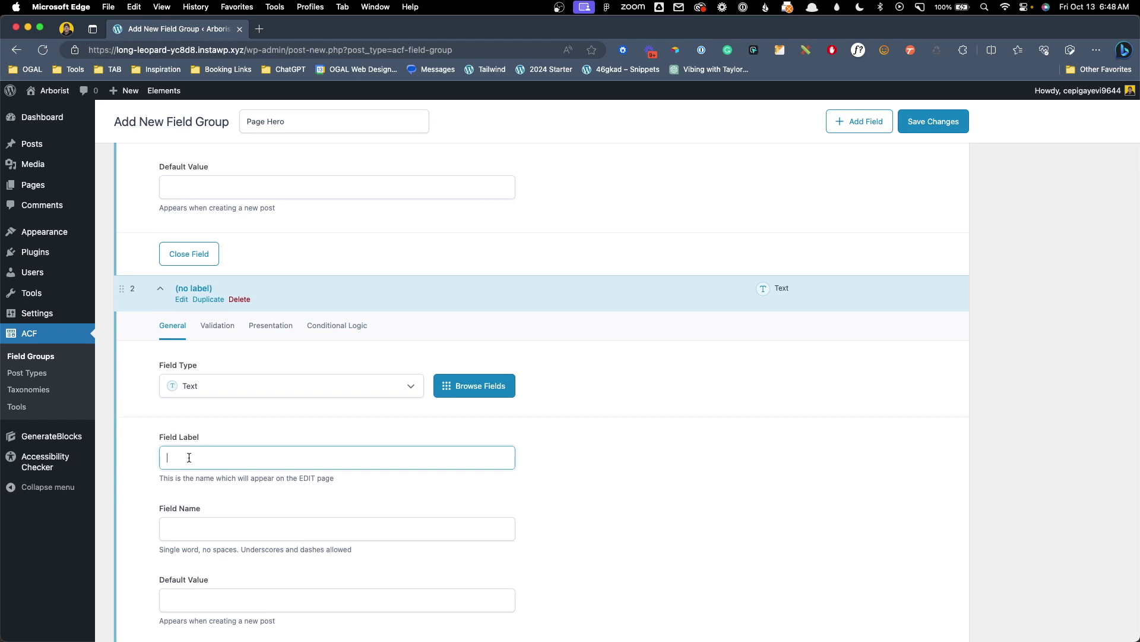
text(Sub Headline)
key(Tab)
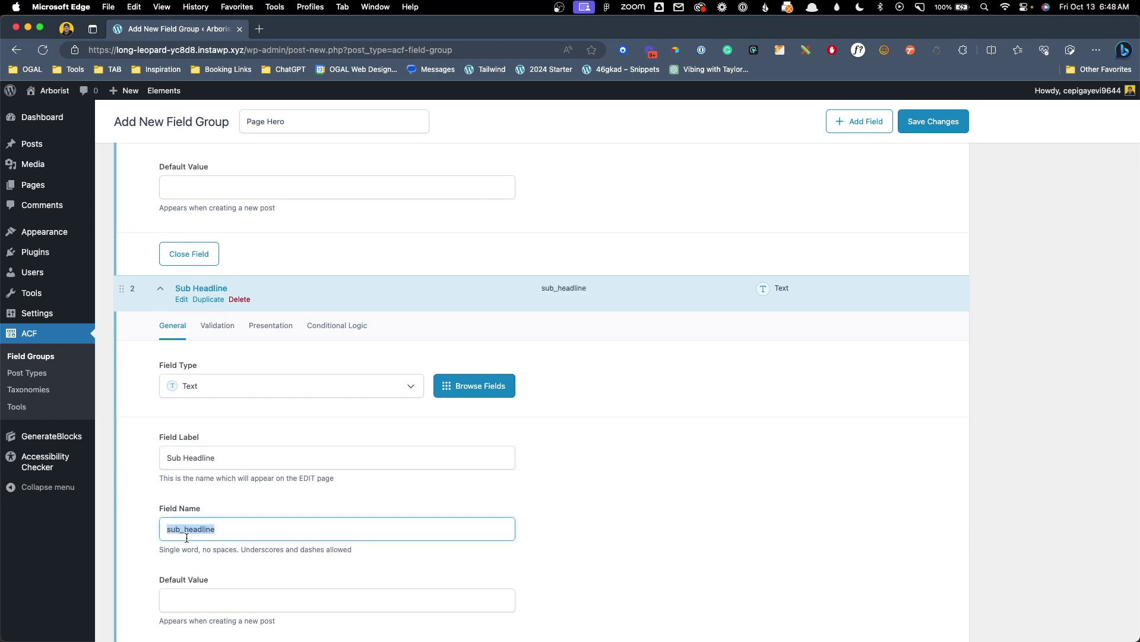
scroll(309, 520, down, 4)
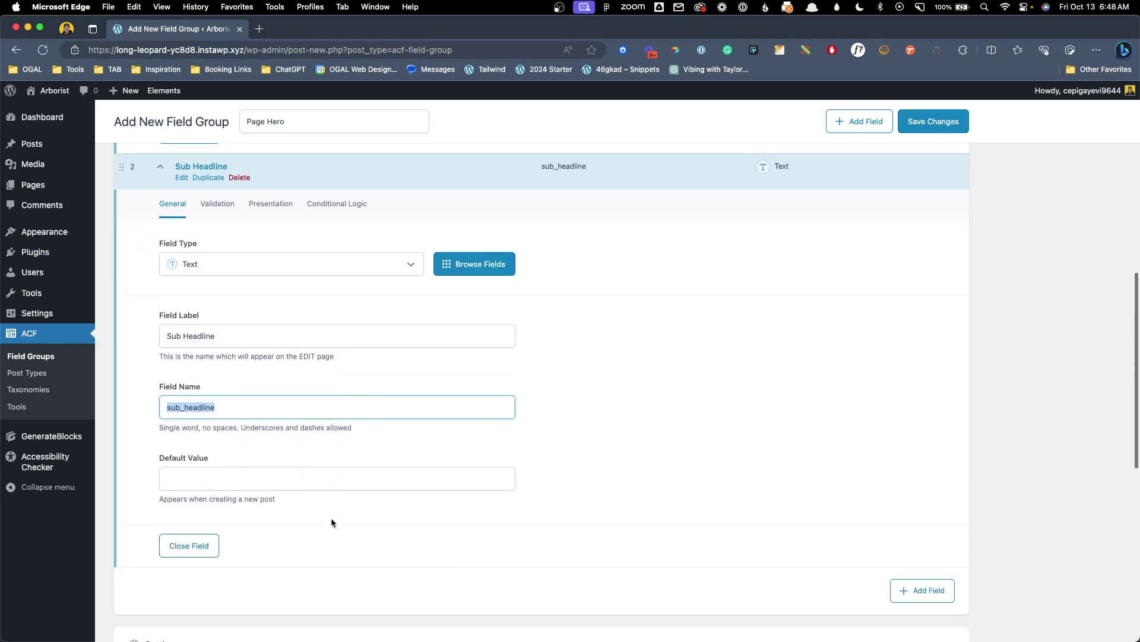
scroll(657, 448, down, 5)
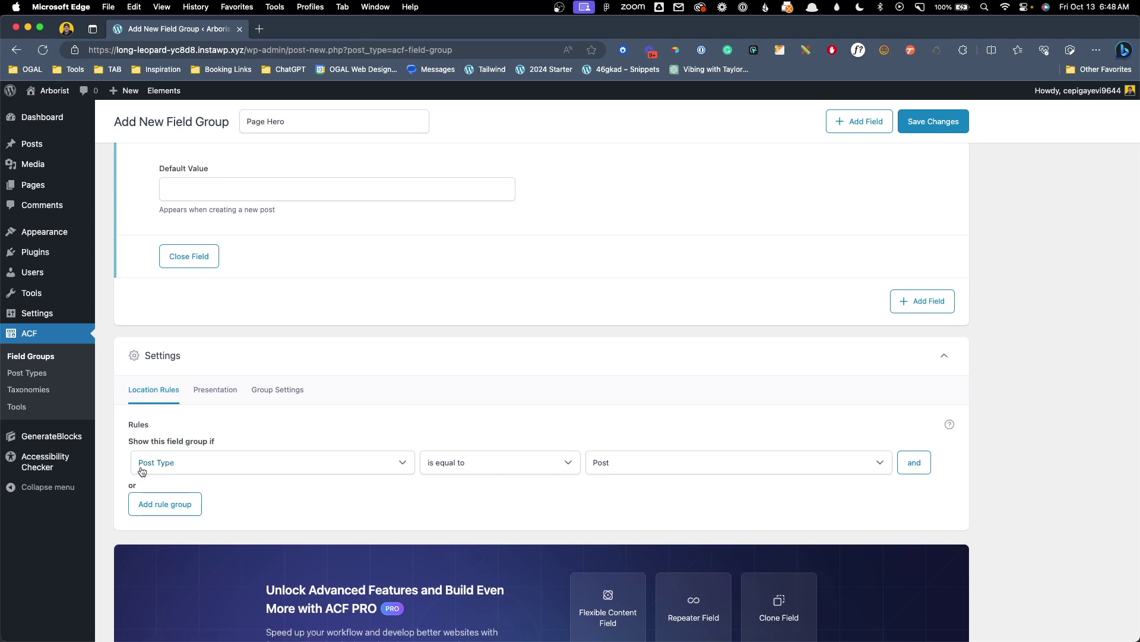
Set the location rule to Post Type equals Page and save the field group
click(642, 473)
click(633, 477)
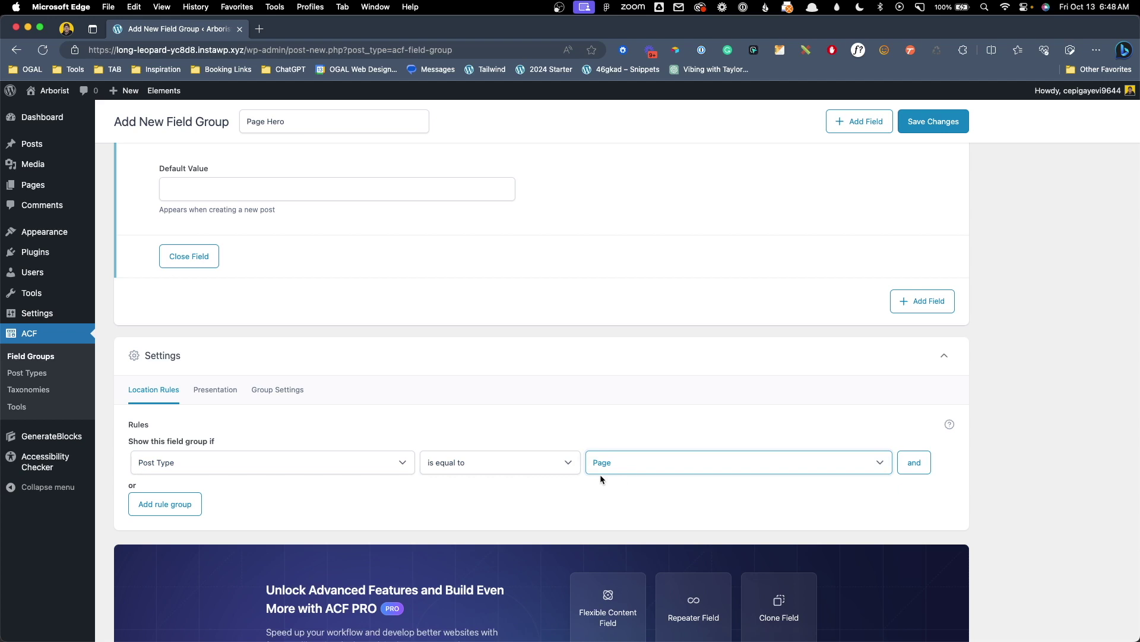
click(945, 121)
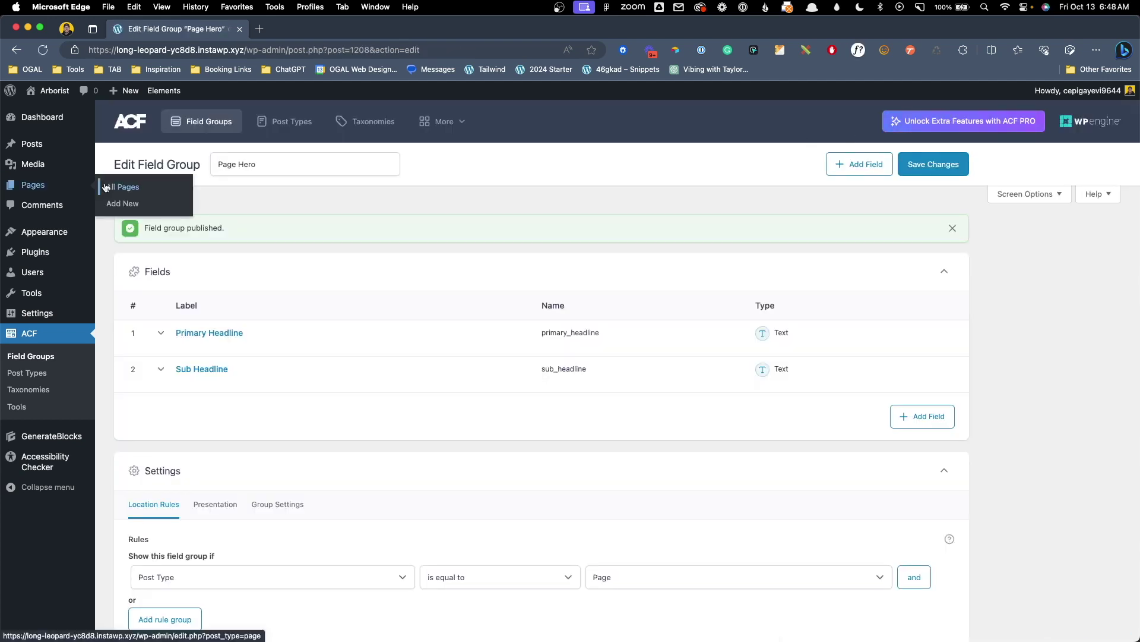
click(43, 185)
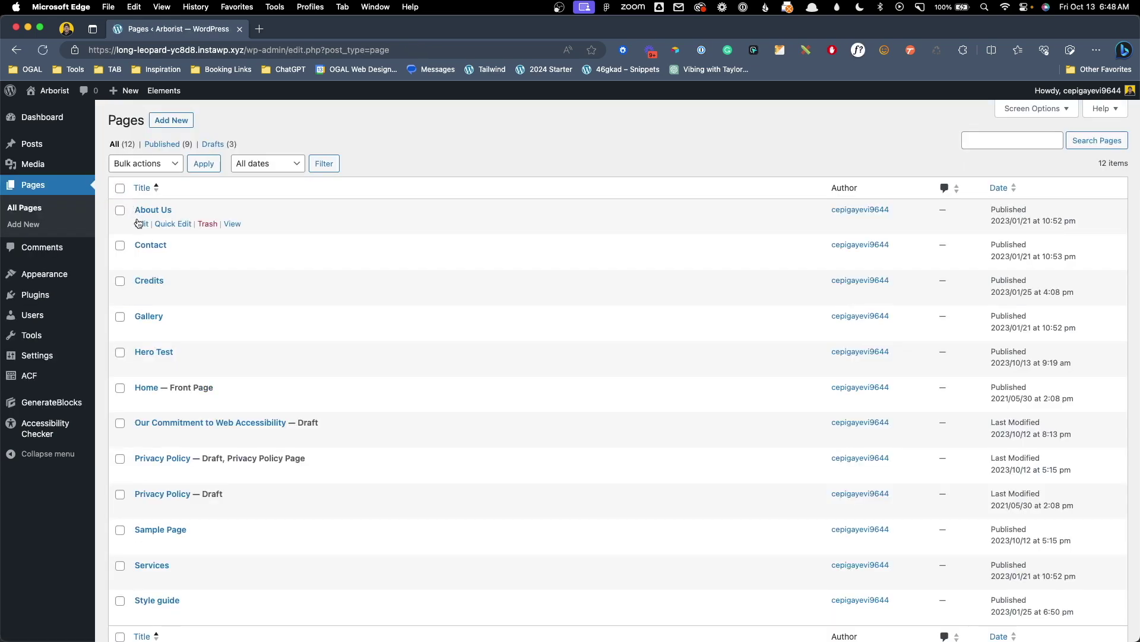
Fill the About Us Primary Headline with 'Learn About Arborist', add placeholder sub headline, and update
click(140, 224)
scroll(141, 226, down, 15)
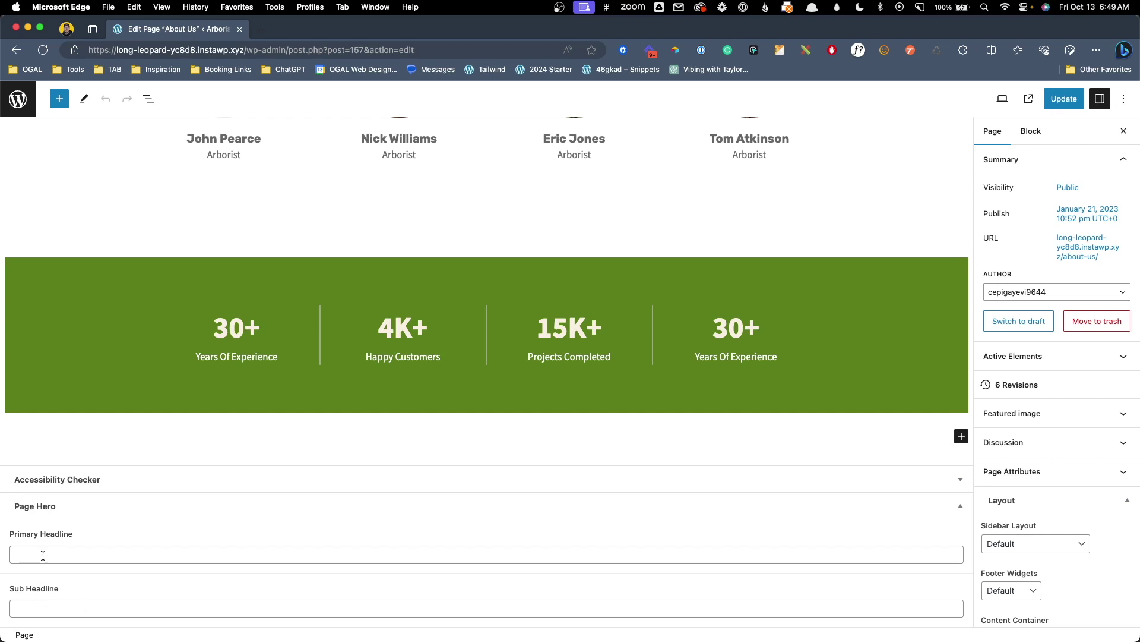
click(101, 555)
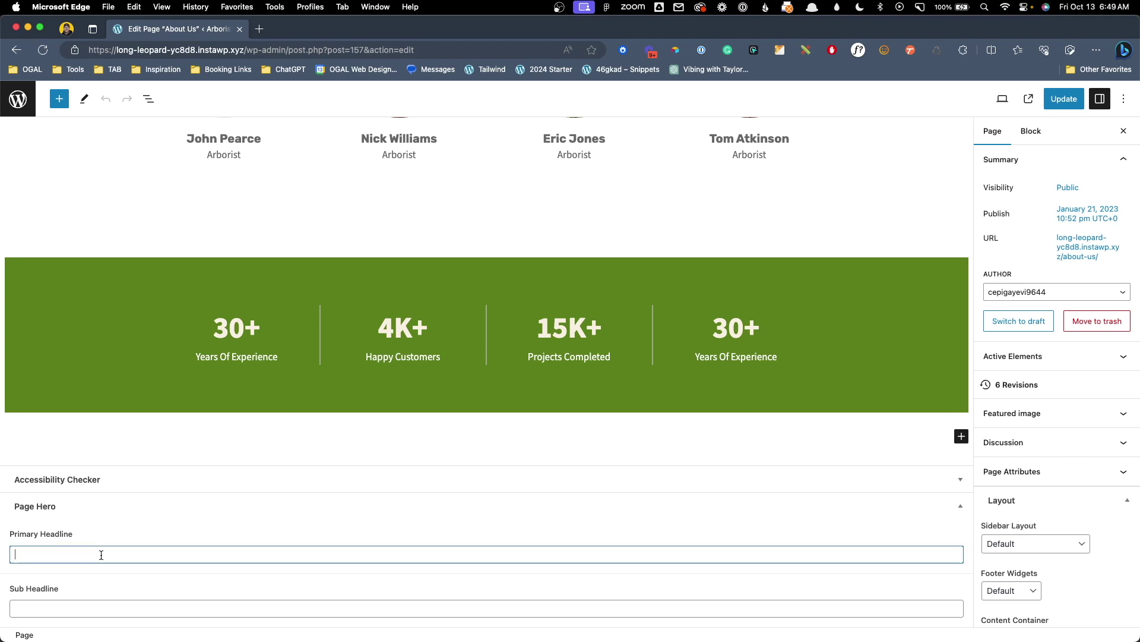
text(Learn About Arborist)
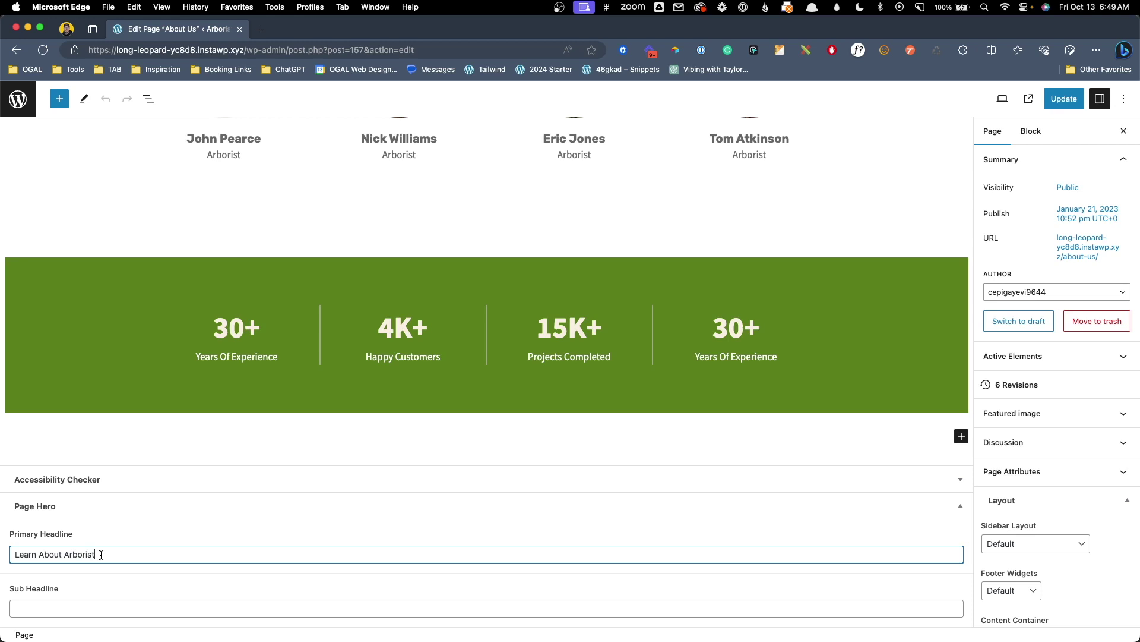
click(84, 610)
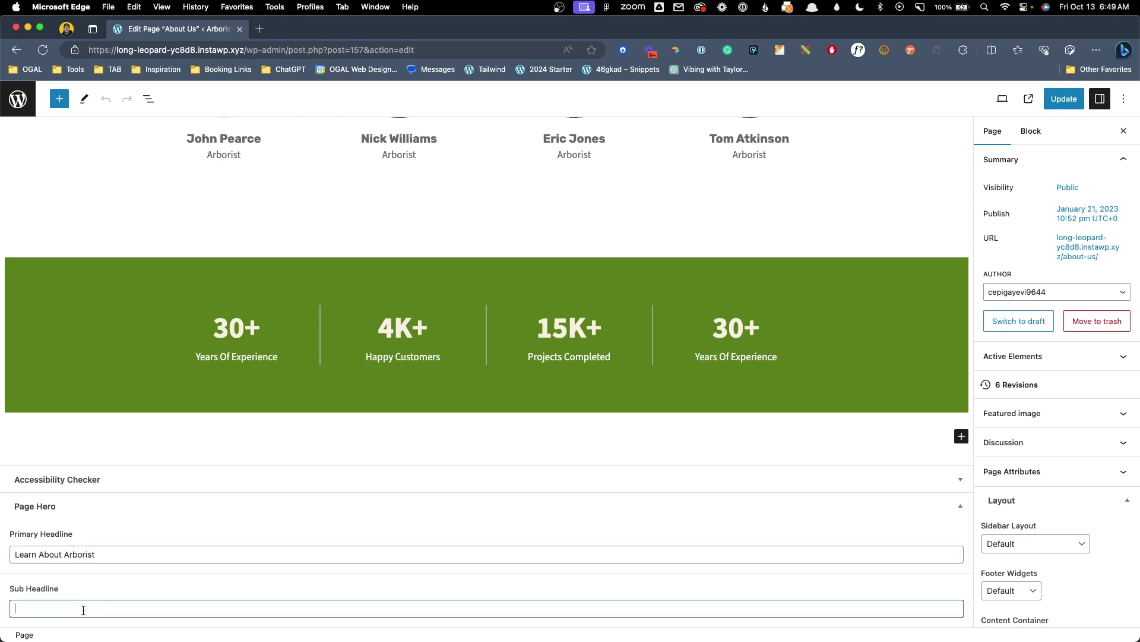
text(This is just placeholder text. Don’t be alarmed, this is just here to fill up space since your finalized copy isn’t ready yet.)
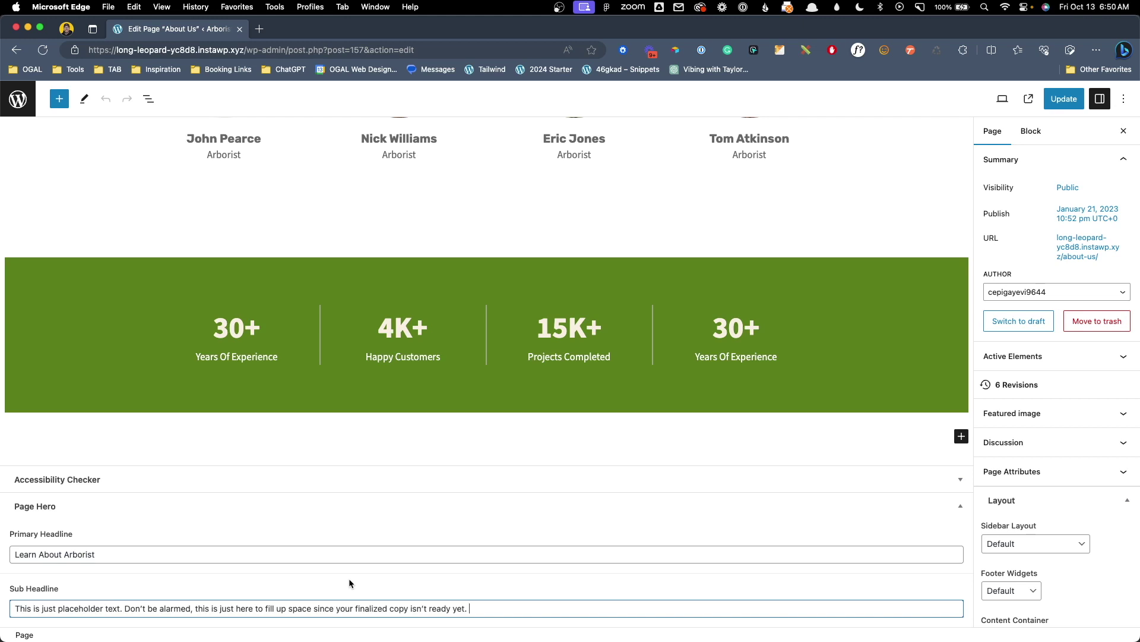
click(1073, 104)
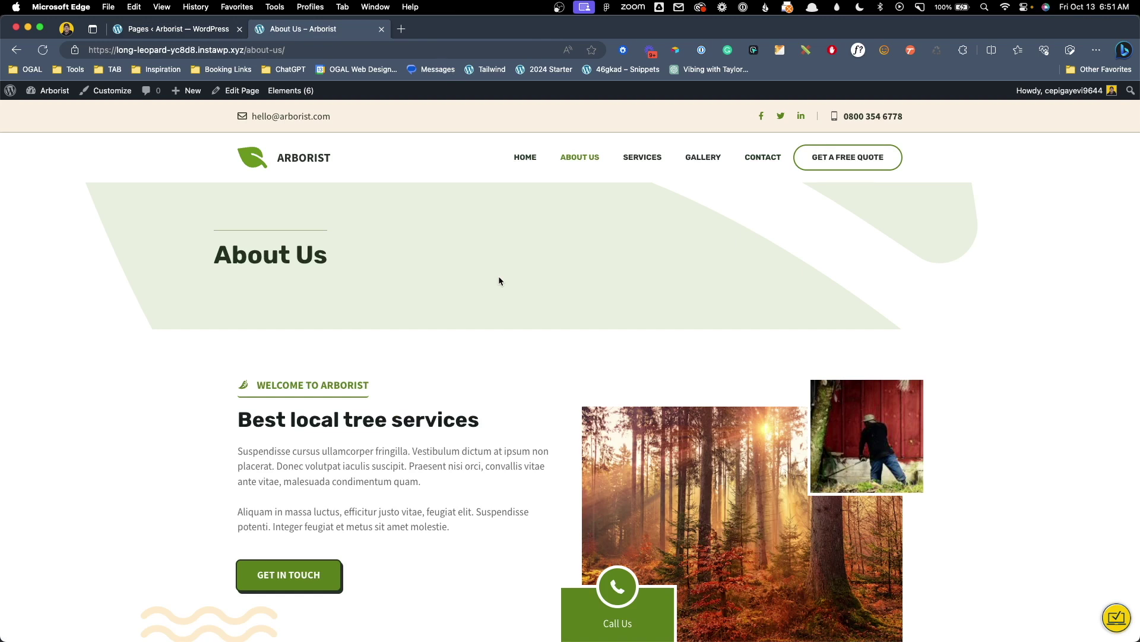
Go from About Us to the Services page and open its Page Hero element from the admin bar Elements menu
click(642, 157)
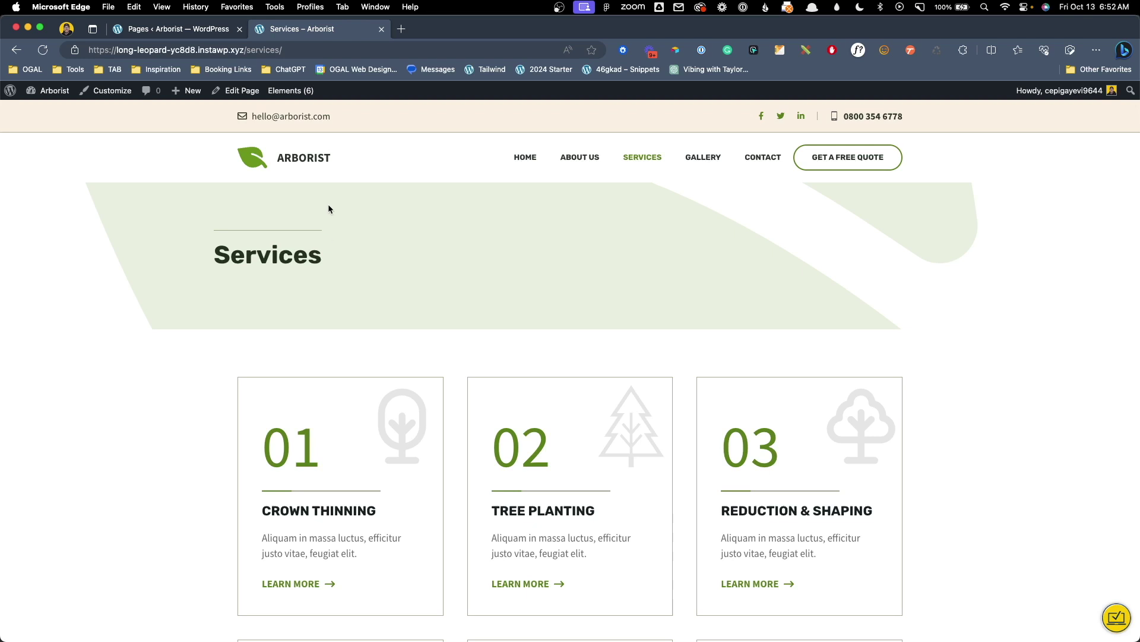
mouse_move(295, 91)
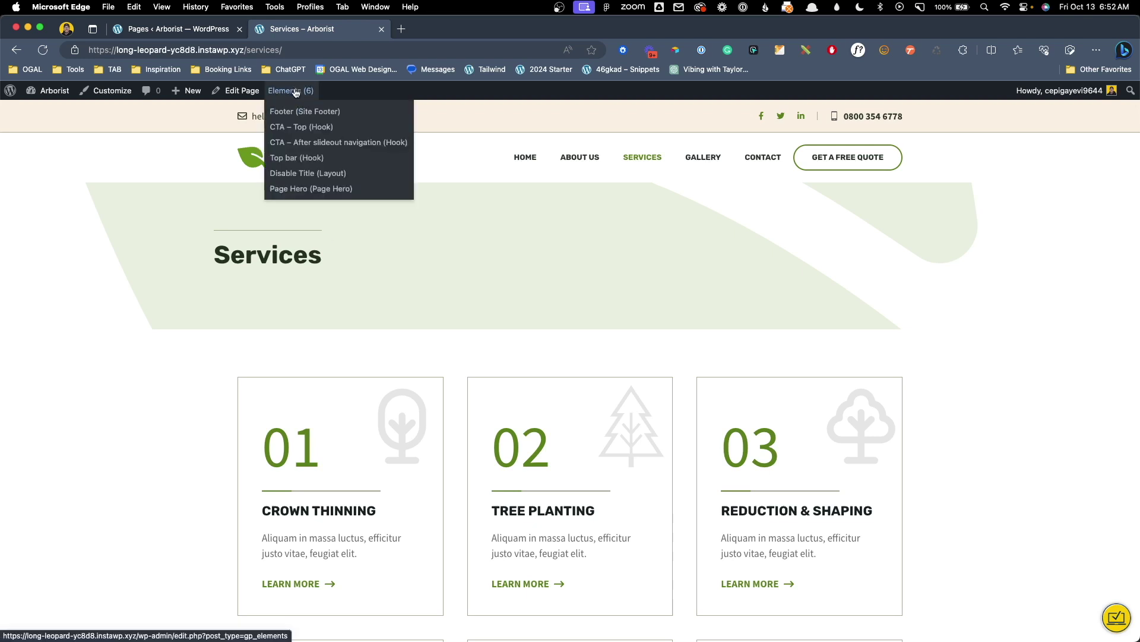
click(299, 190)
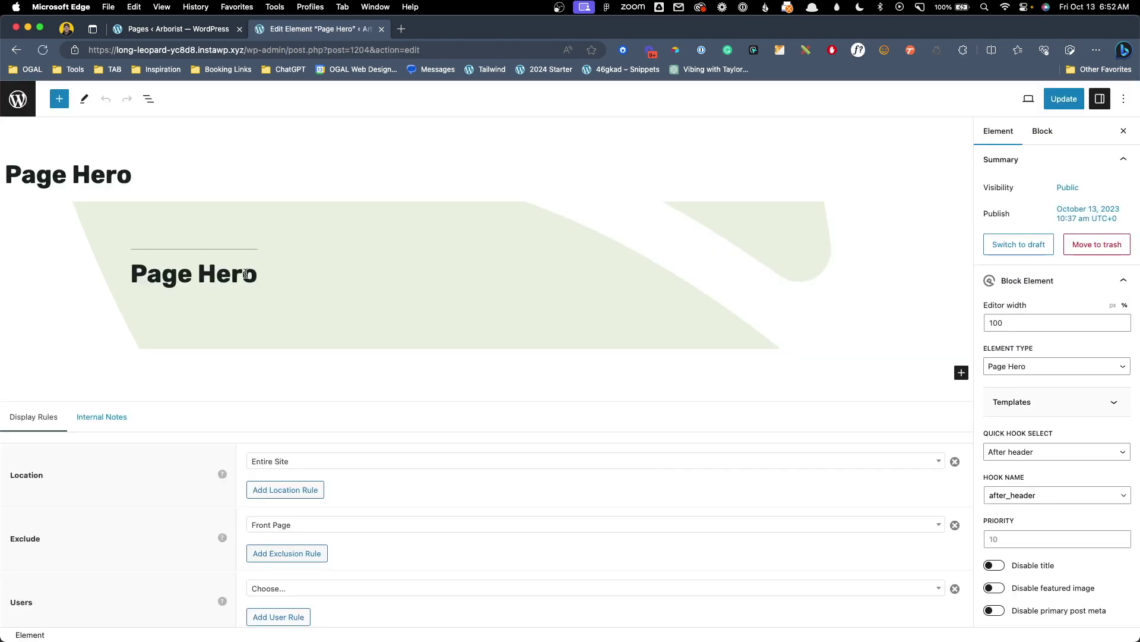
Make the Page Hero H1 headline use Post meta as its source with the primary_headline field
click(246, 273)
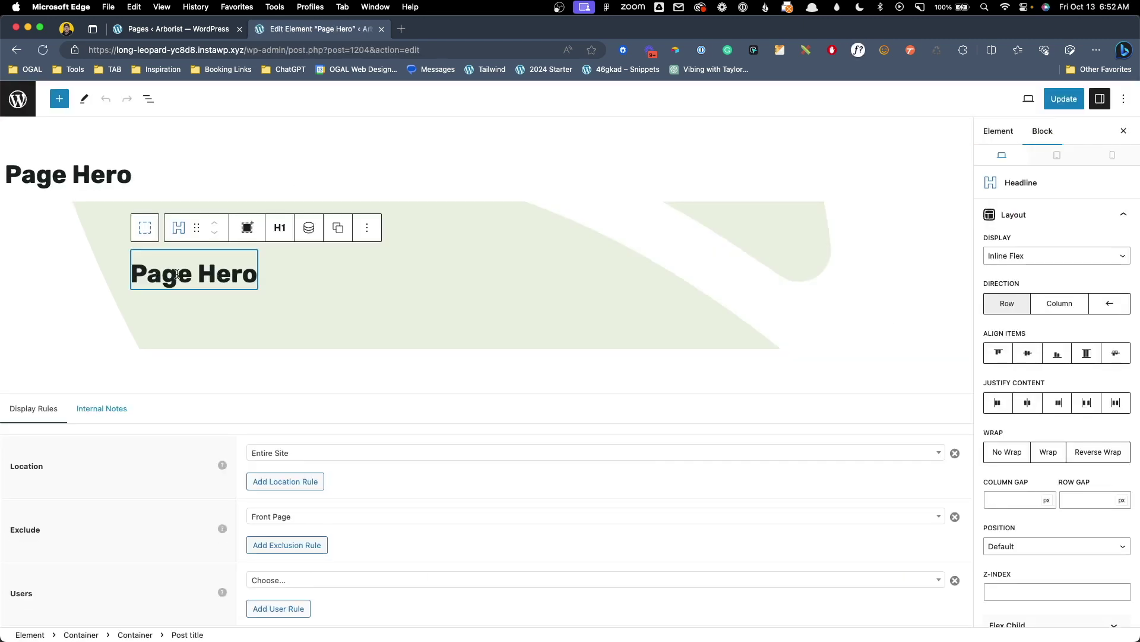
scroll(1021, 522, down, 10)
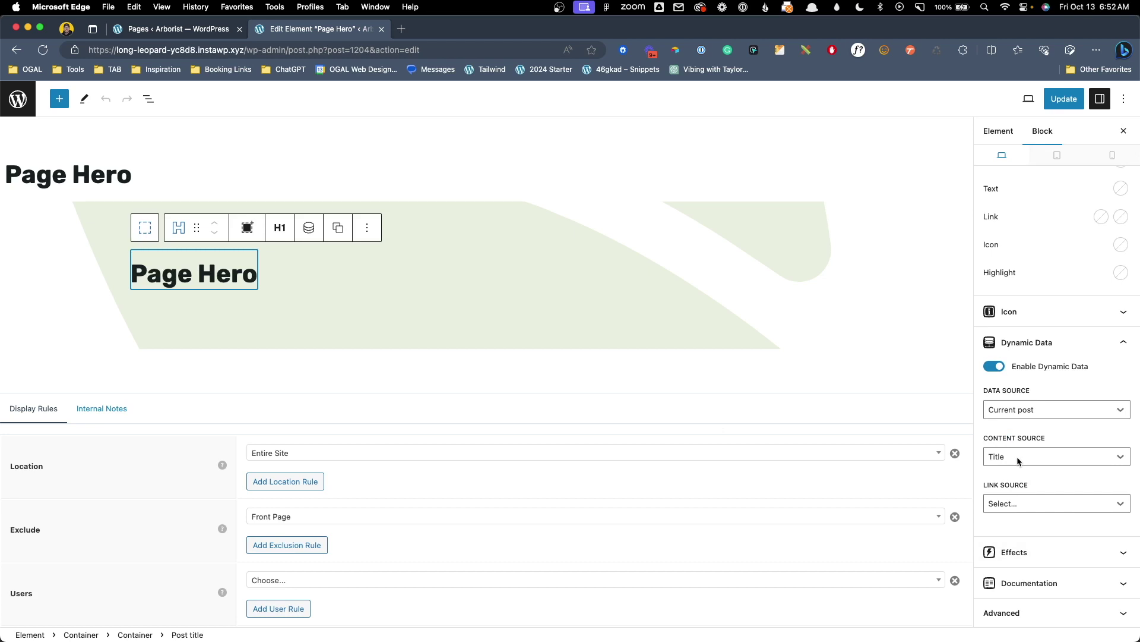
click(1019, 458)
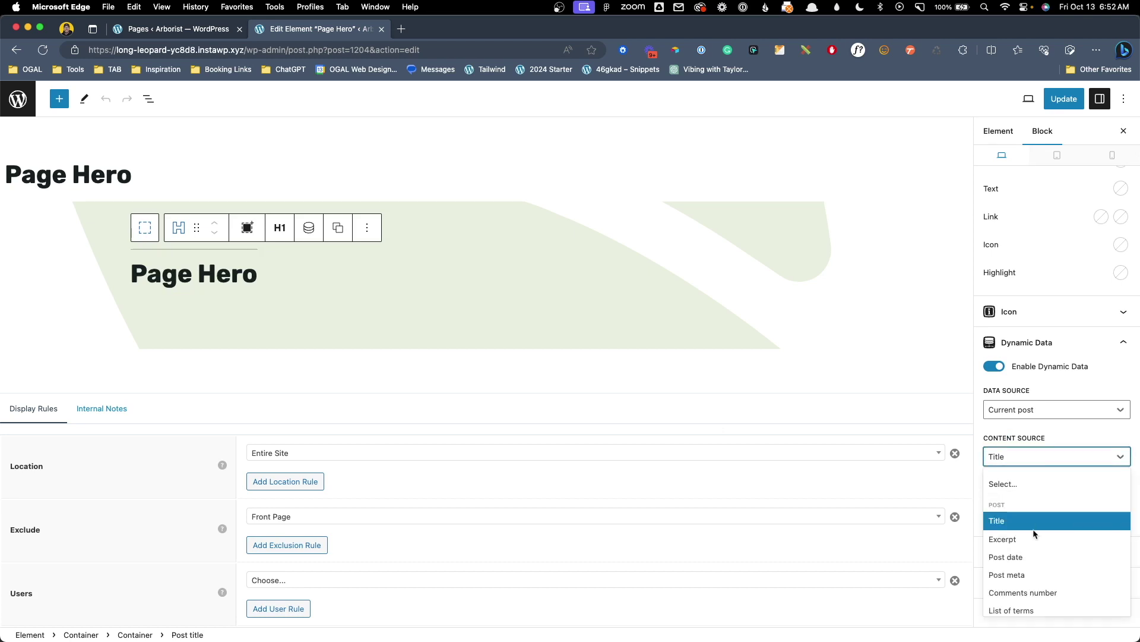
click(1015, 576)
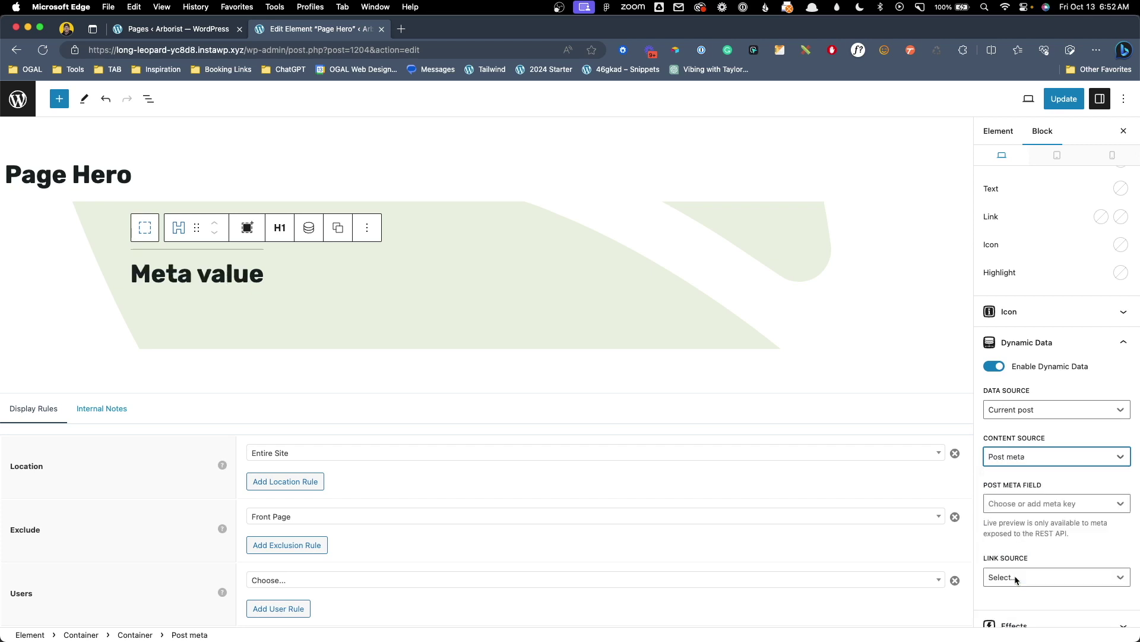
click(1023, 504)
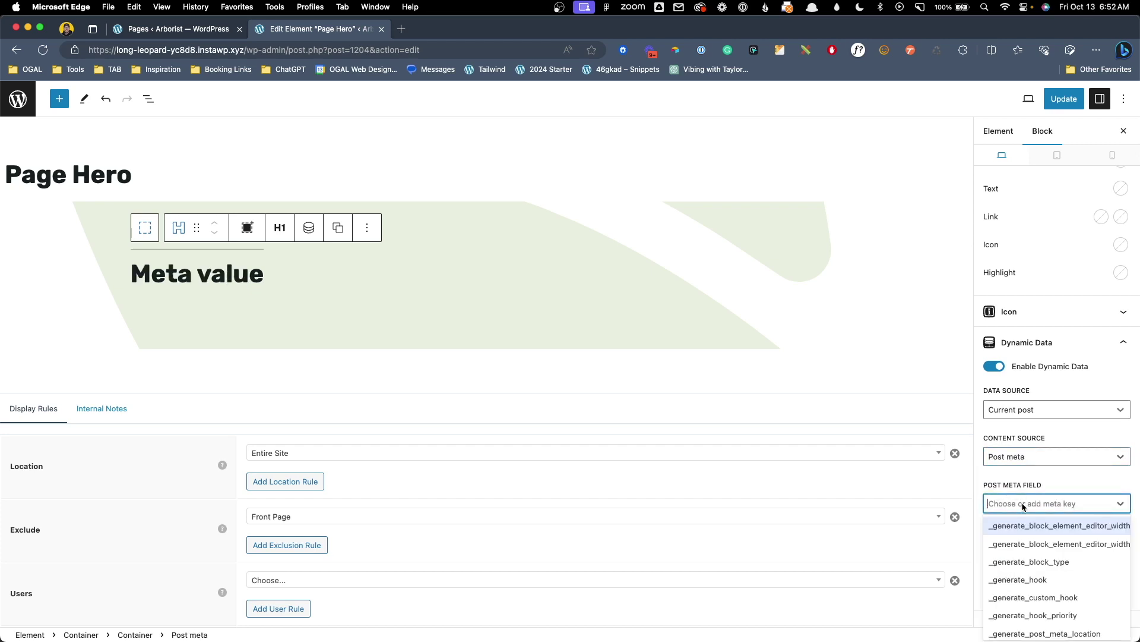
text(primary_)
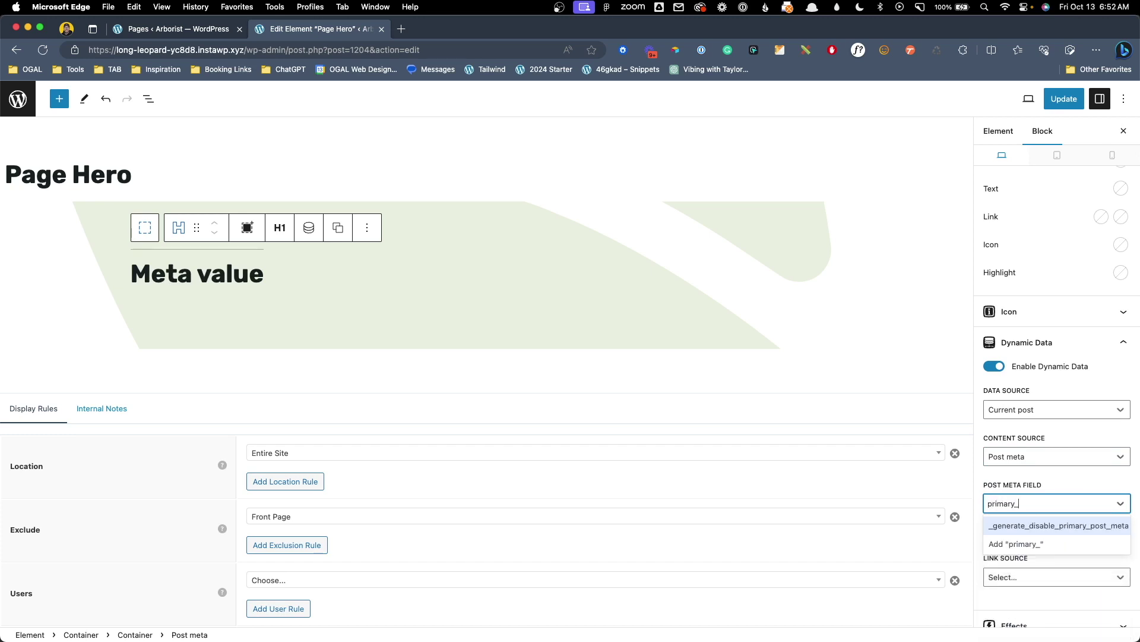
text(headline)
key(Return)
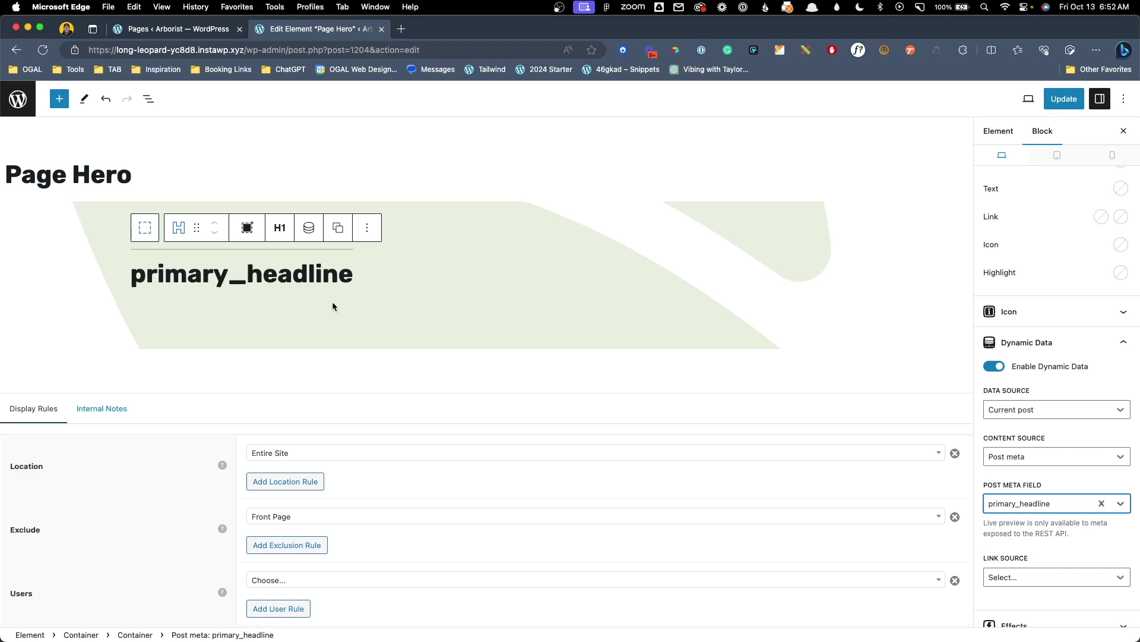
click(351, 274)
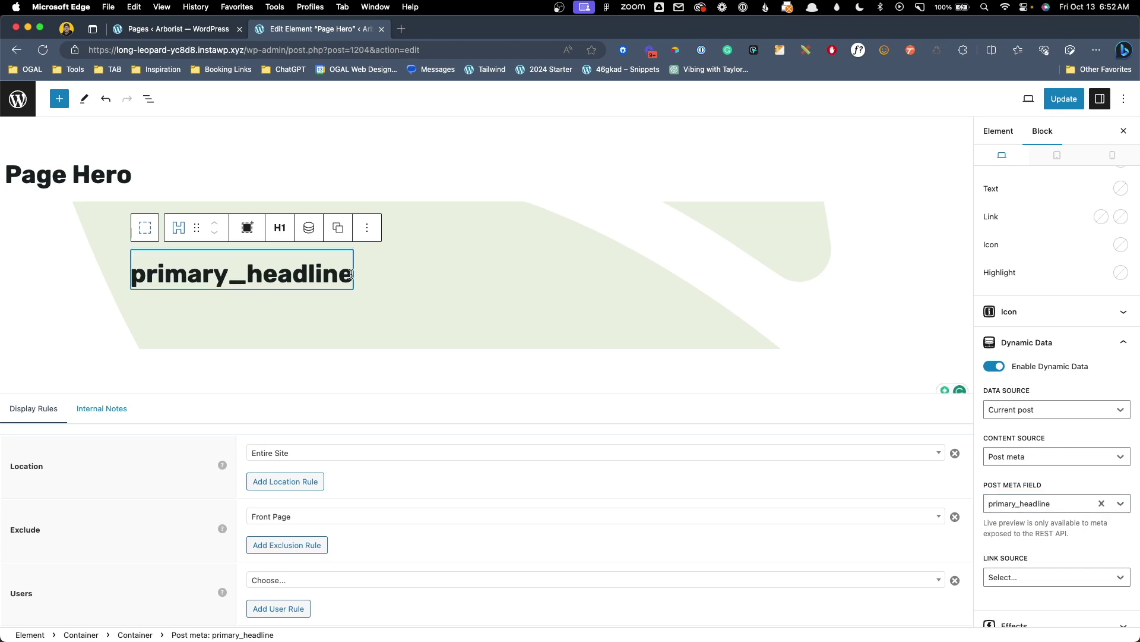
key(Return)
Insert a Headline block via /head below the headline and set its tag to P
text(/head)
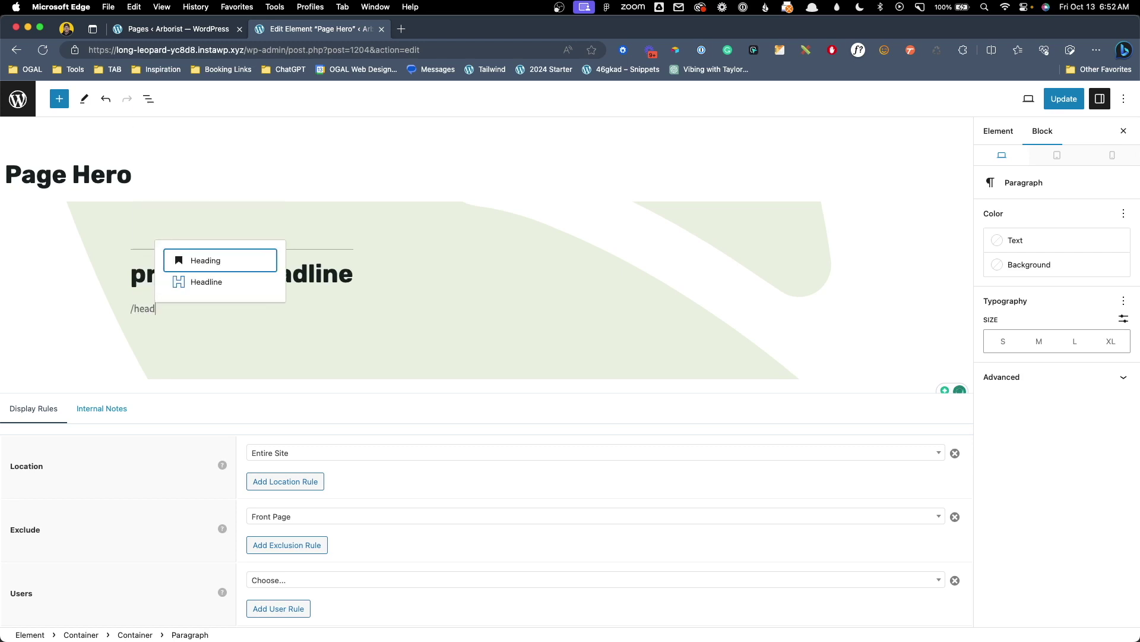
click(193, 278)
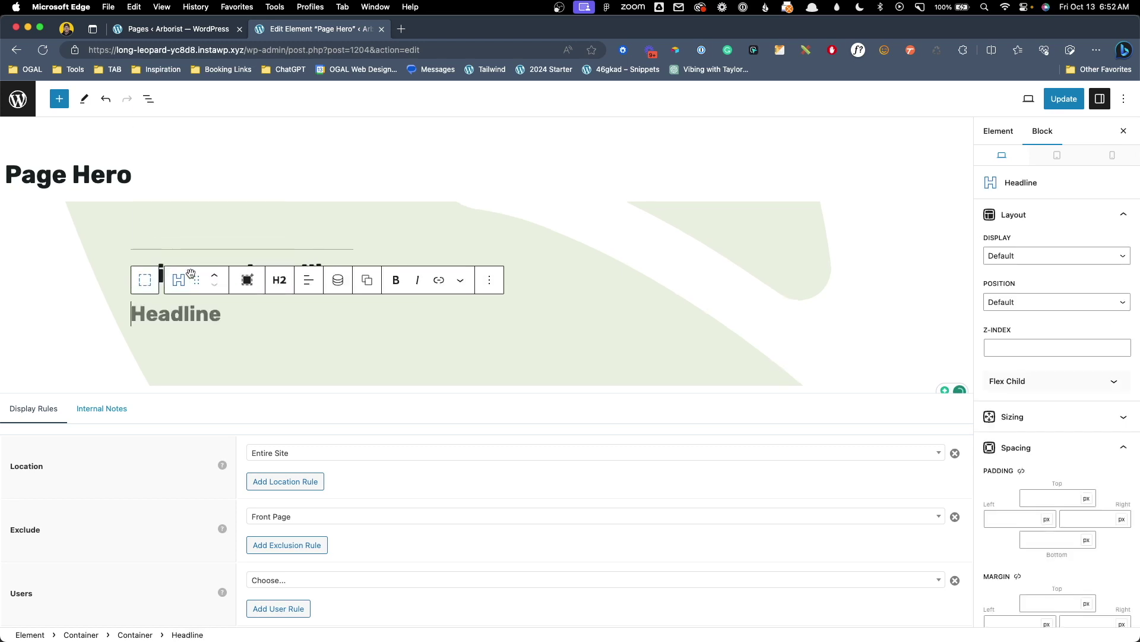
click(277, 284)
click(297, 450)
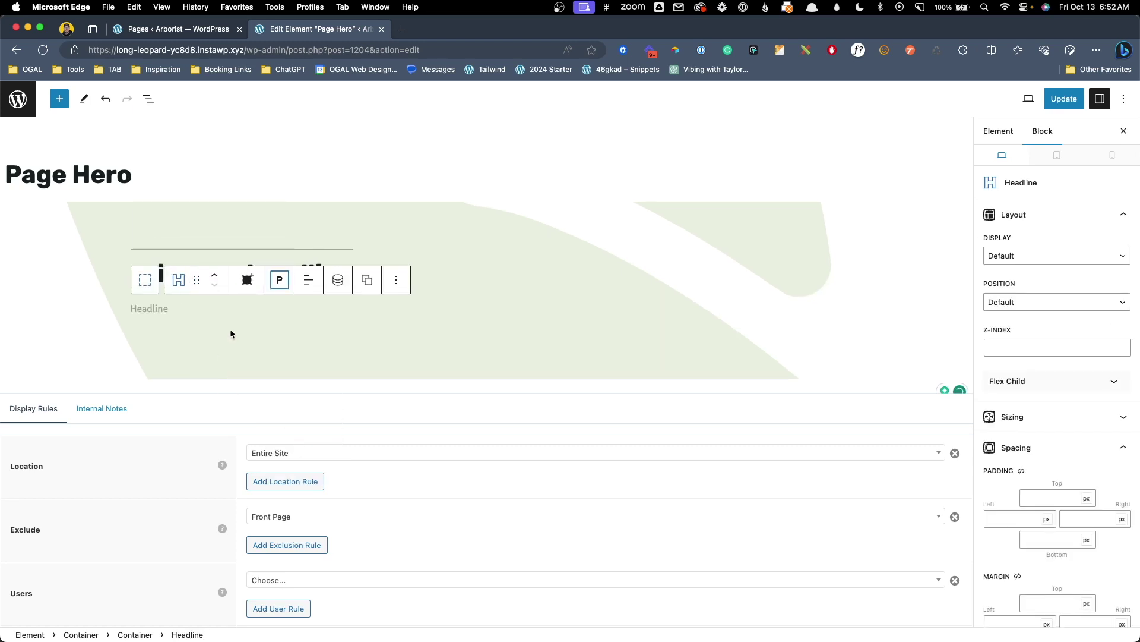
Pull the paragraph from Post meta sub_headline, update the Page Hero, and reopen About Us in a new tab
scroll(1047, 470, down, 10)
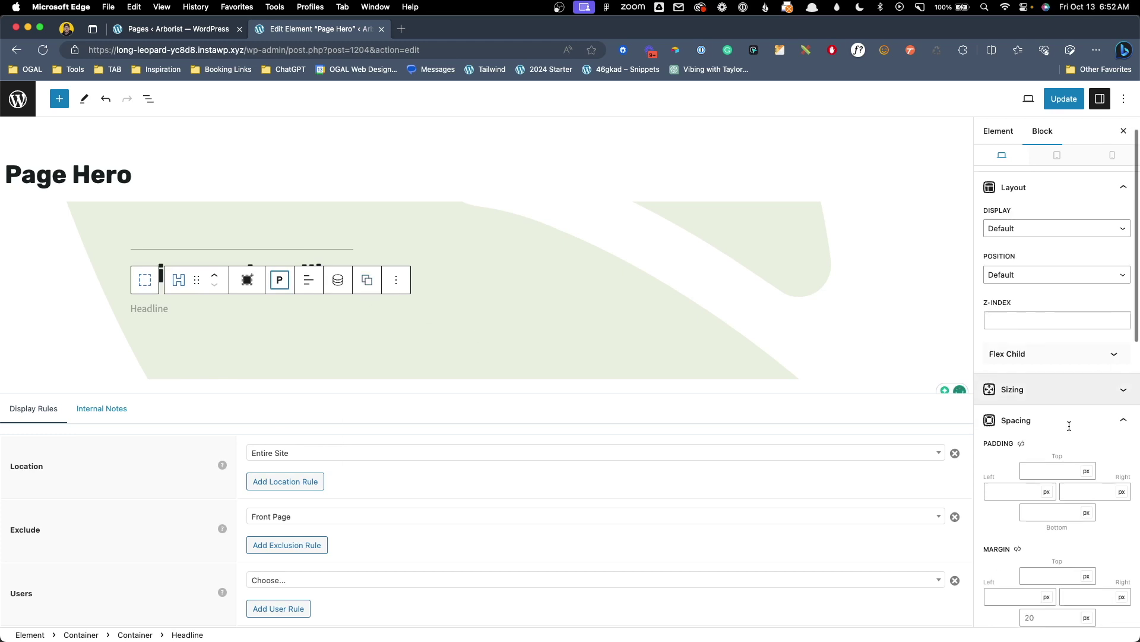
click(1033, 518)
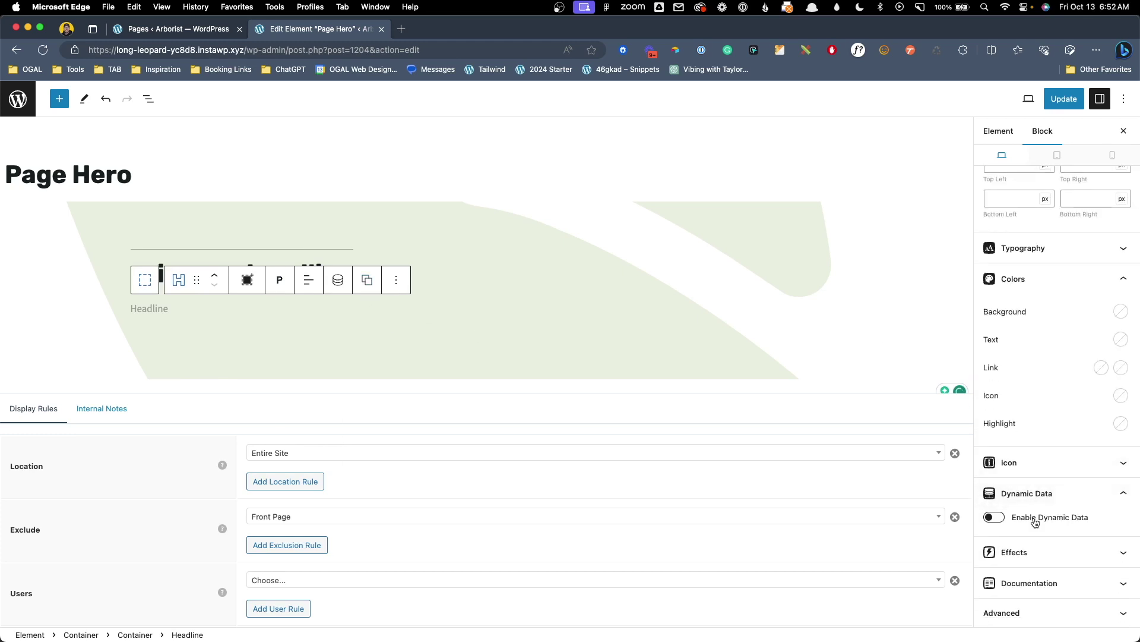
scroll(1042, 480, down, 3)
click(1027, 455)
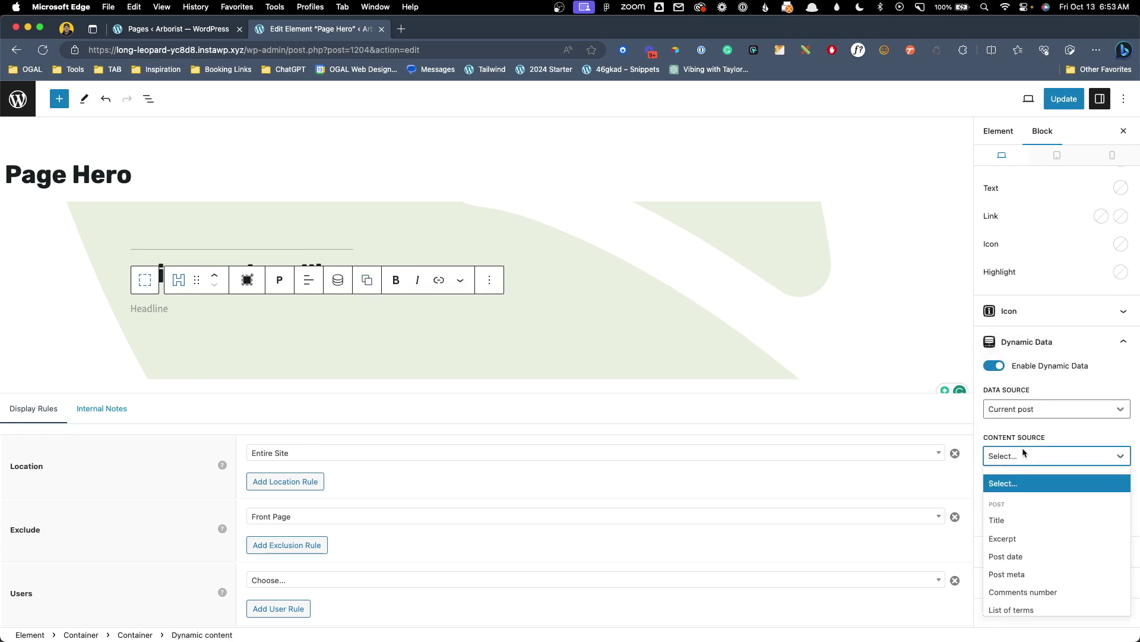
click(1025, 573)
click(1010, 504)
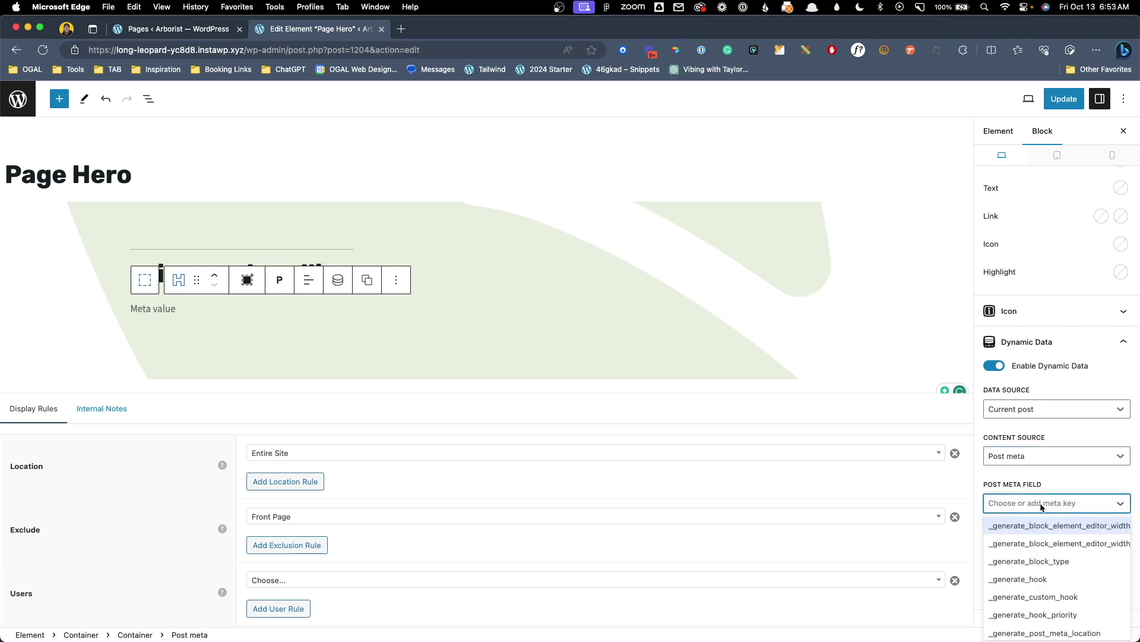
text(sub_headline)
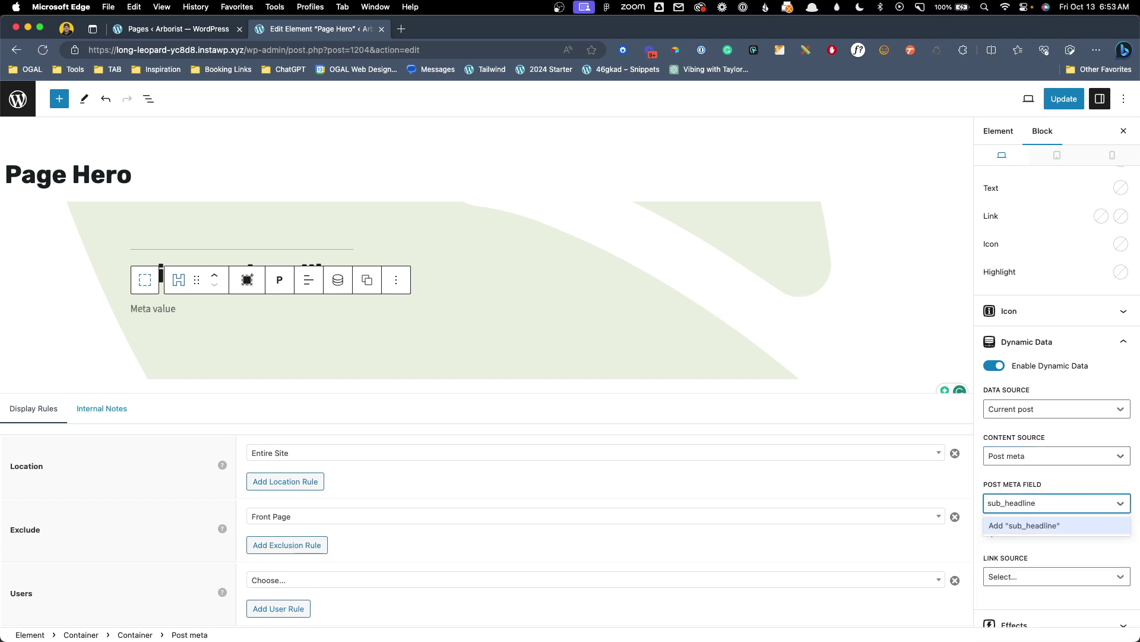
key(Return)
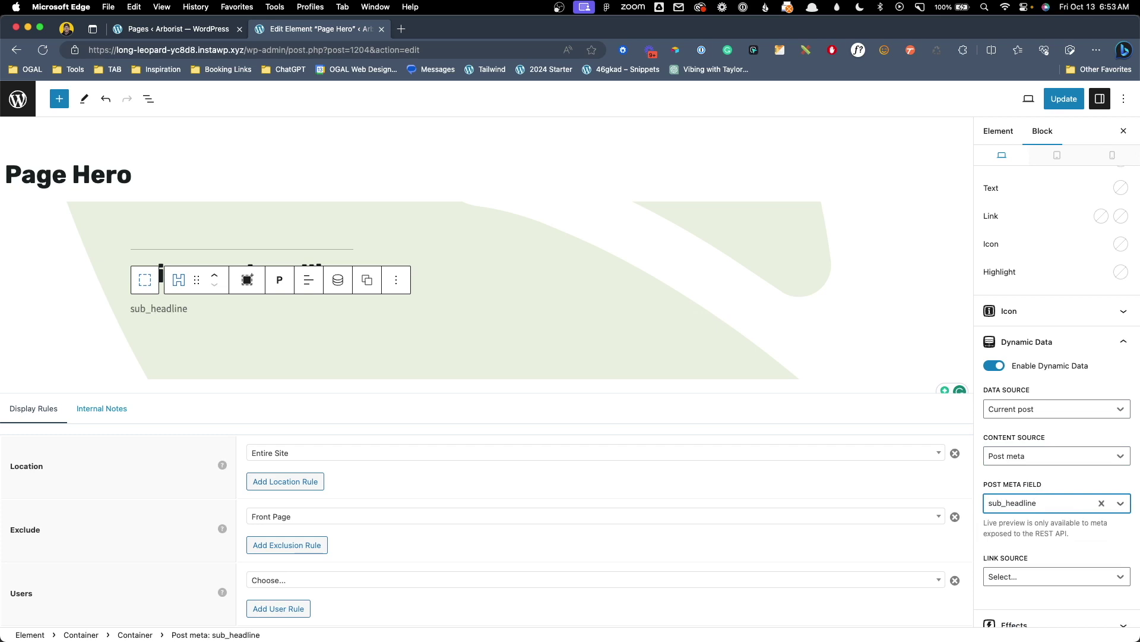
click(1063, 99)
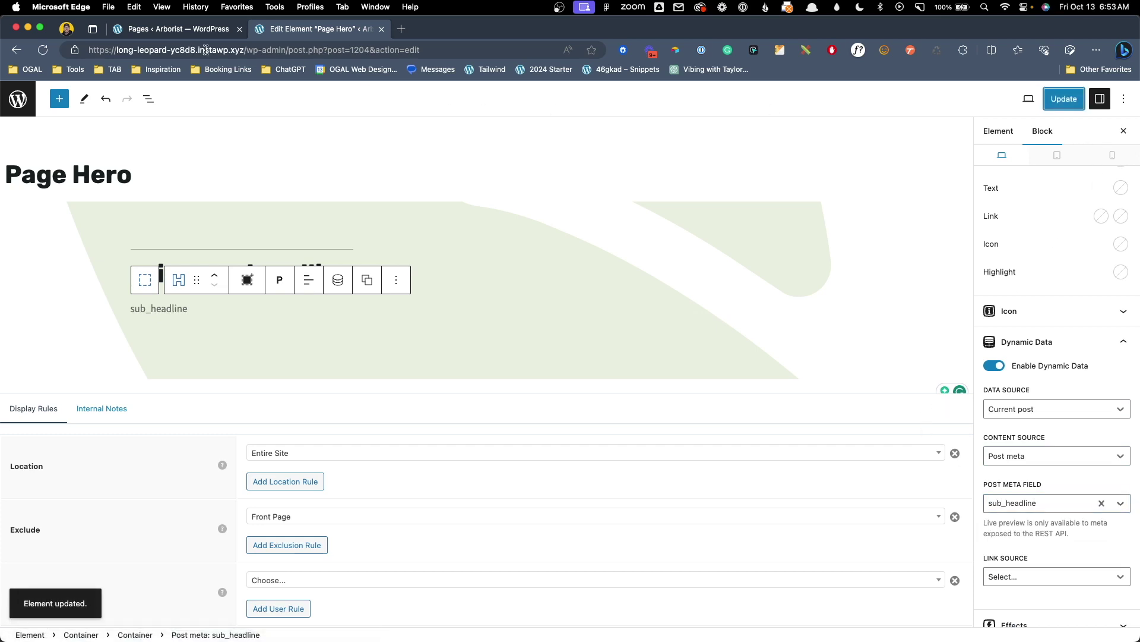
key(super+shift+t)
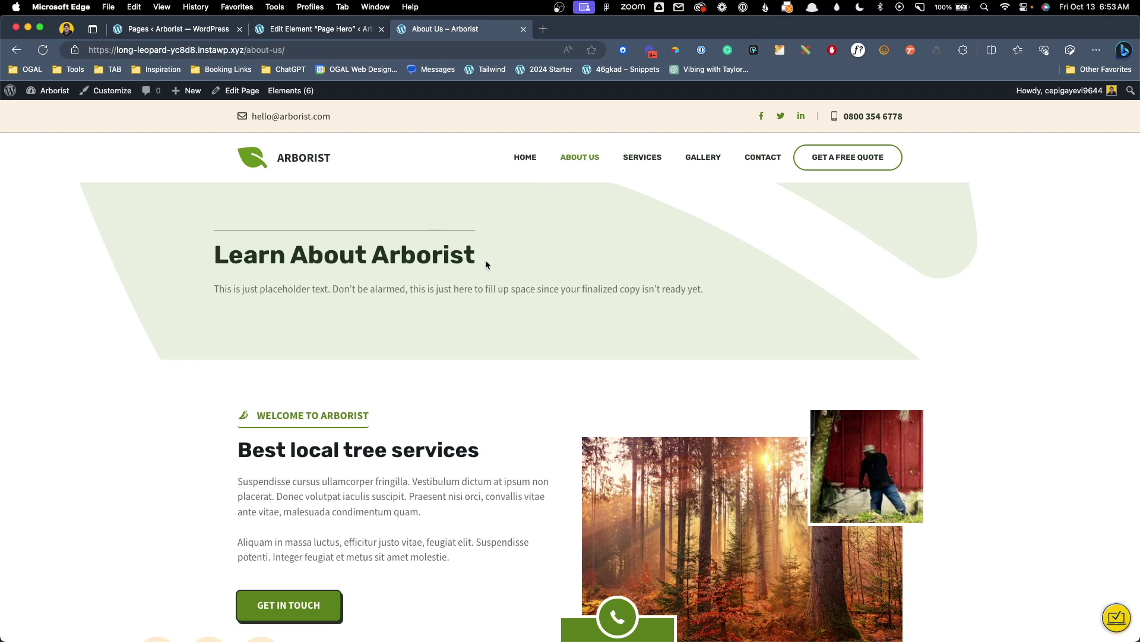
Check the 'Learn About Arborist' hero and subtext on About Us, then review the Services and Gallery heroes
drag(486, 265, 707, 295)
click(192, 261)
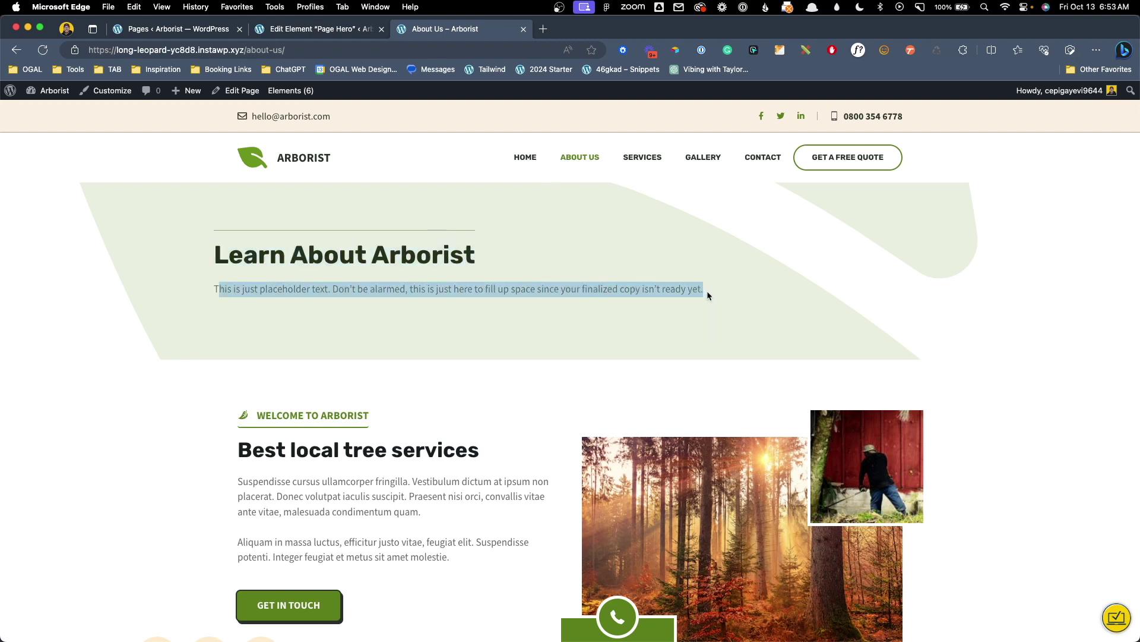
click(707, 296)
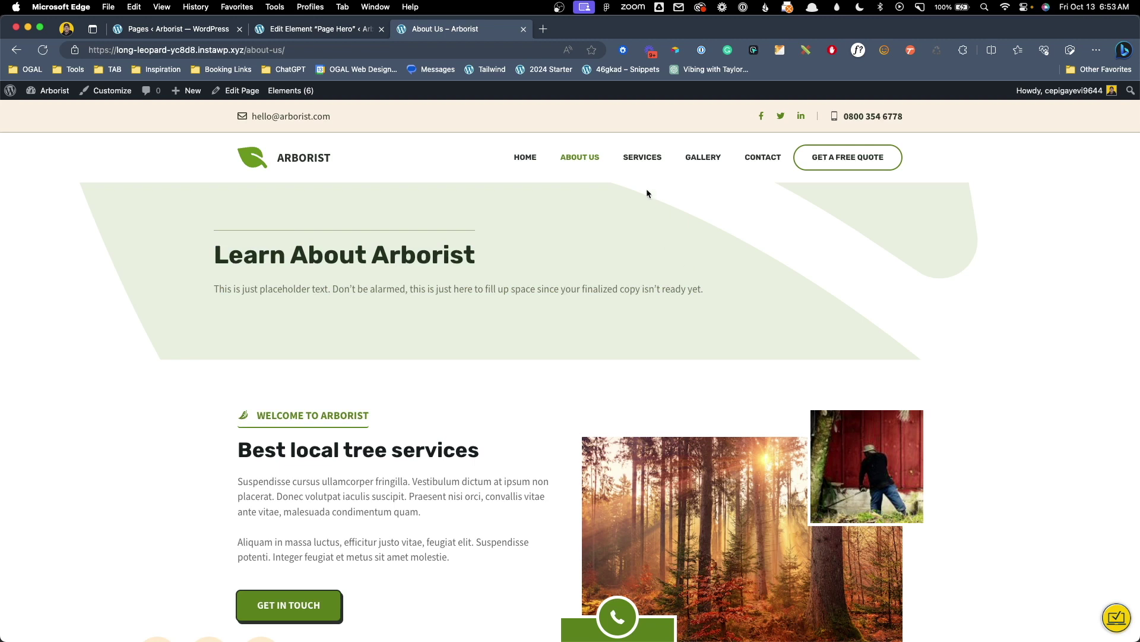
click(642, 159)
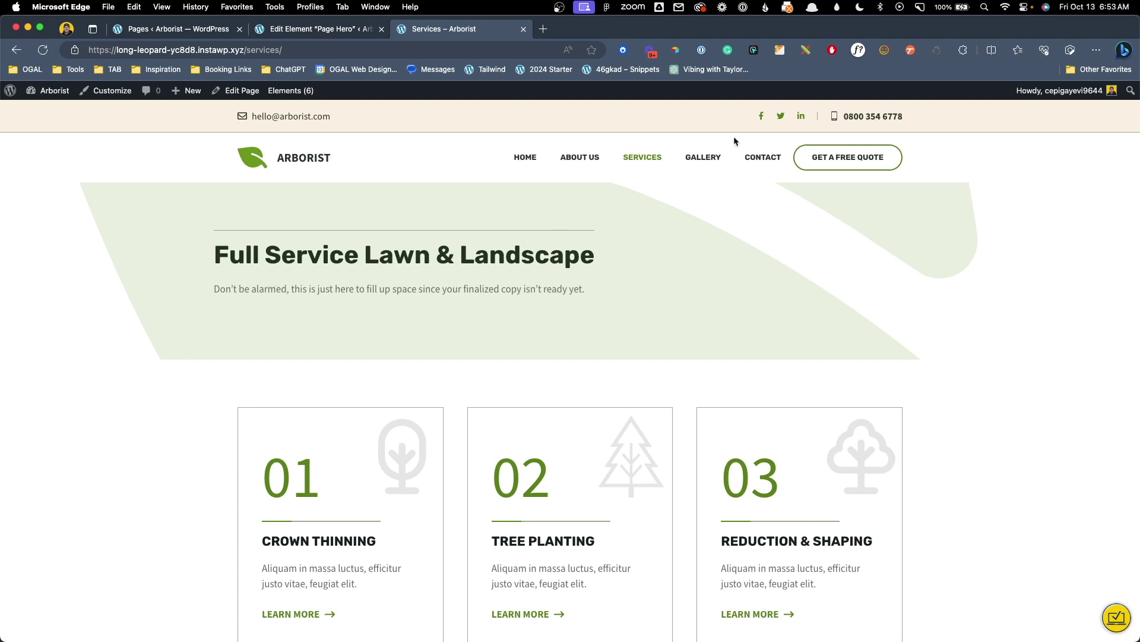
click(695, 158)
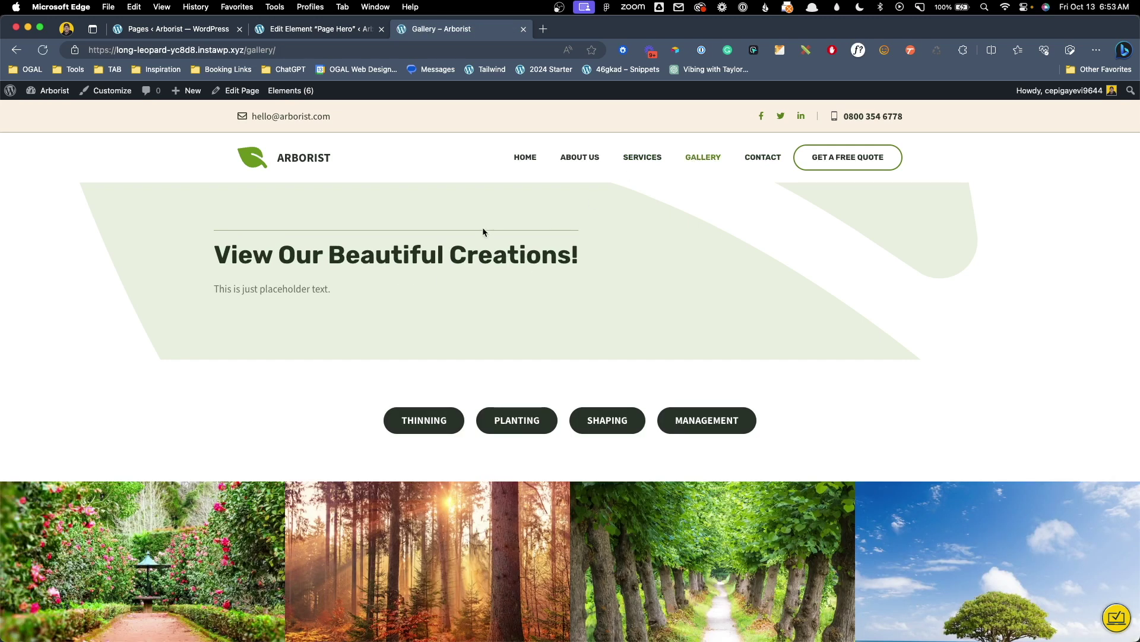